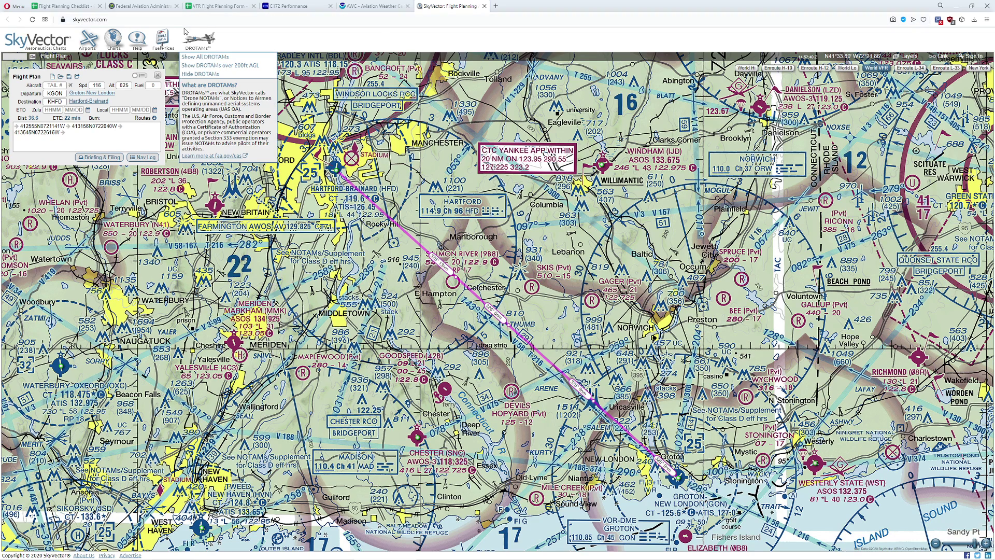
Step: Show the Flight Planning Checklist and select step 5, 'Compute airspeed, distance and time' (A30:E33)
key("ctrl+Tab")
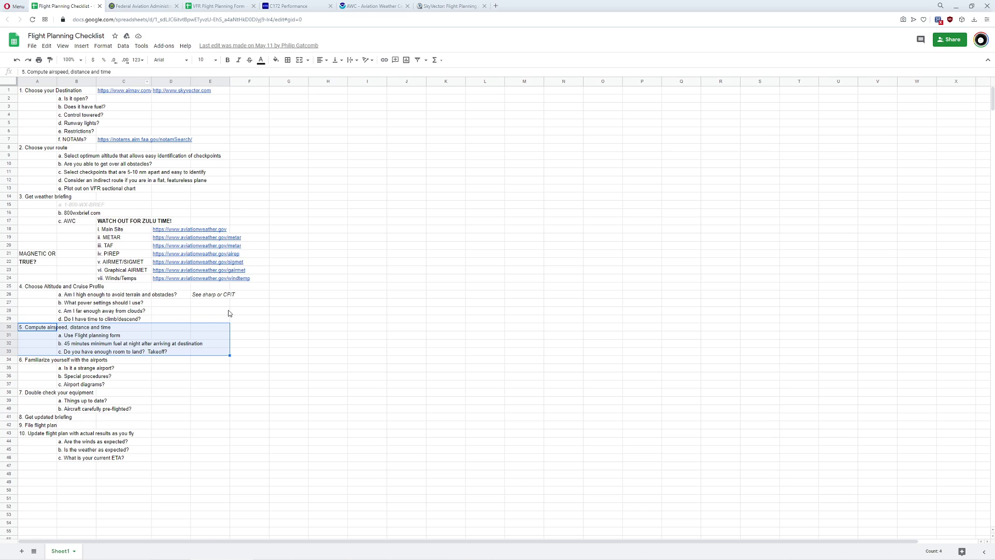
left_click(87, 107)
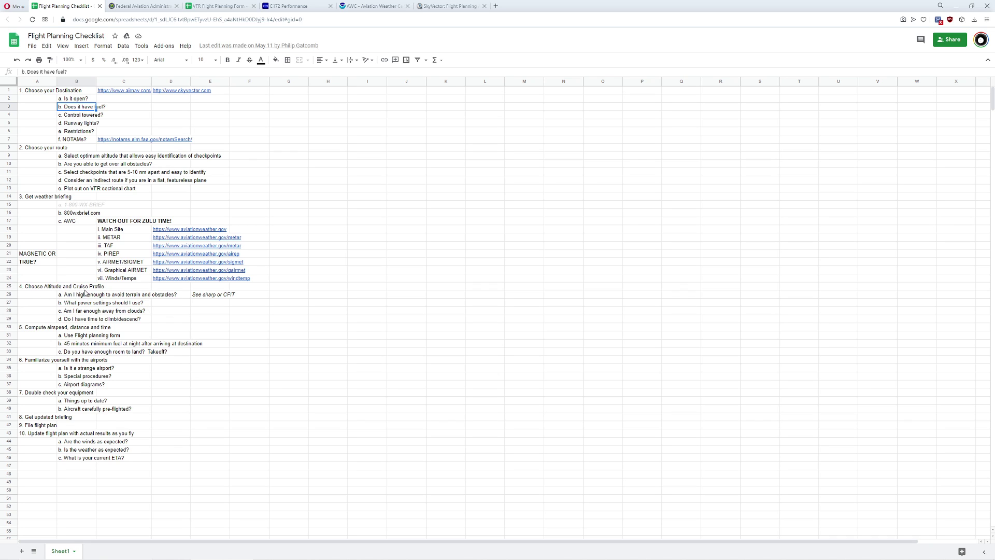
scroll(85, 293, "down", 1)
left_click_drag(31, 286, 247, 310)
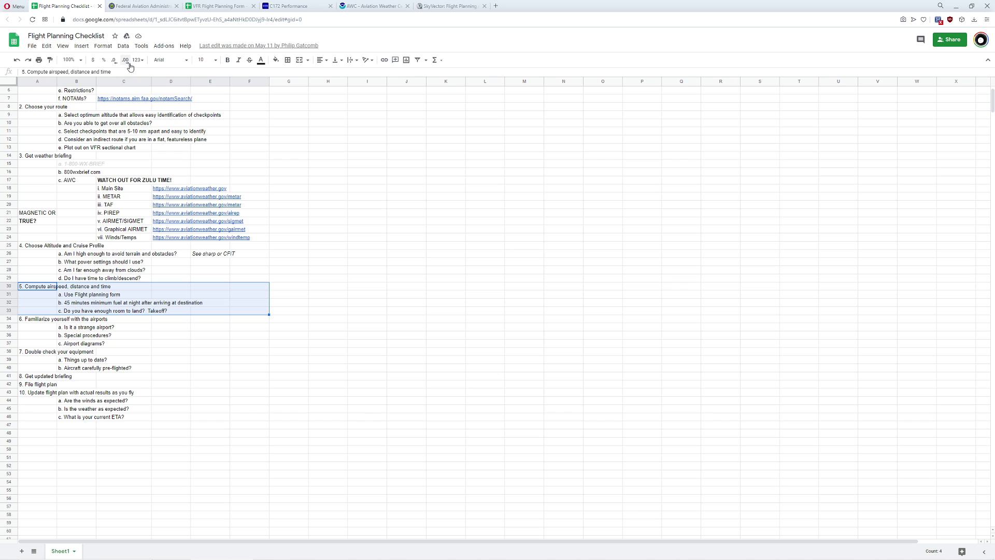
Step: In the VFR form, move the RADIO STACKS through KHFD check points down to free rows
left_click(195, 10)
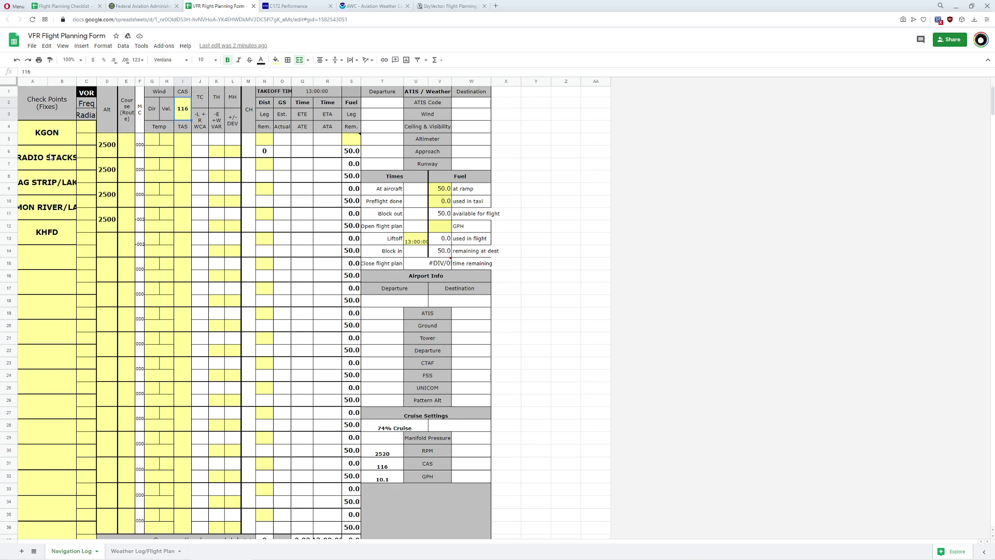
left_click_drag(51, 157, 45, 211)
left_click(48, 222)
key("ctrl+x")
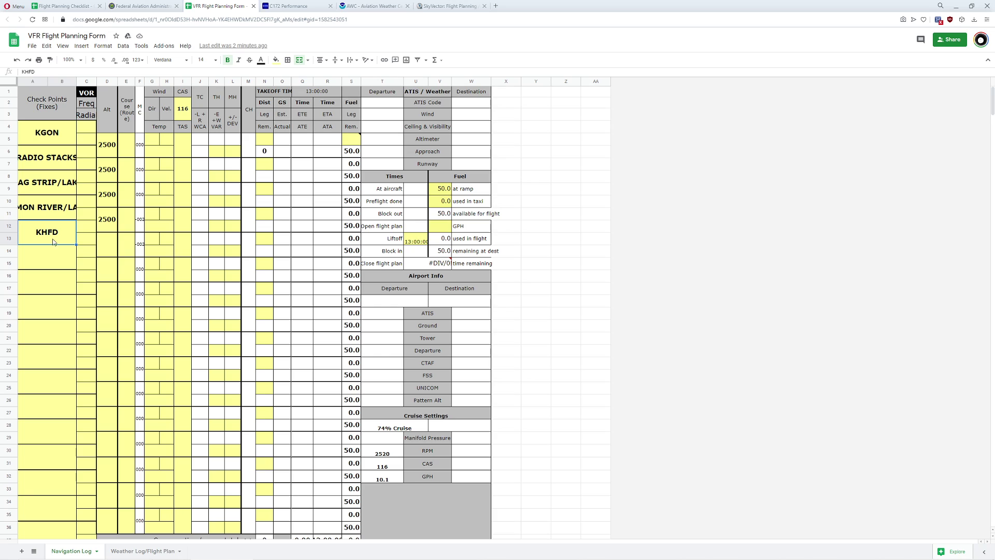
left_click(49, 288)
key("ctrl+v")
left_click(44, 159)
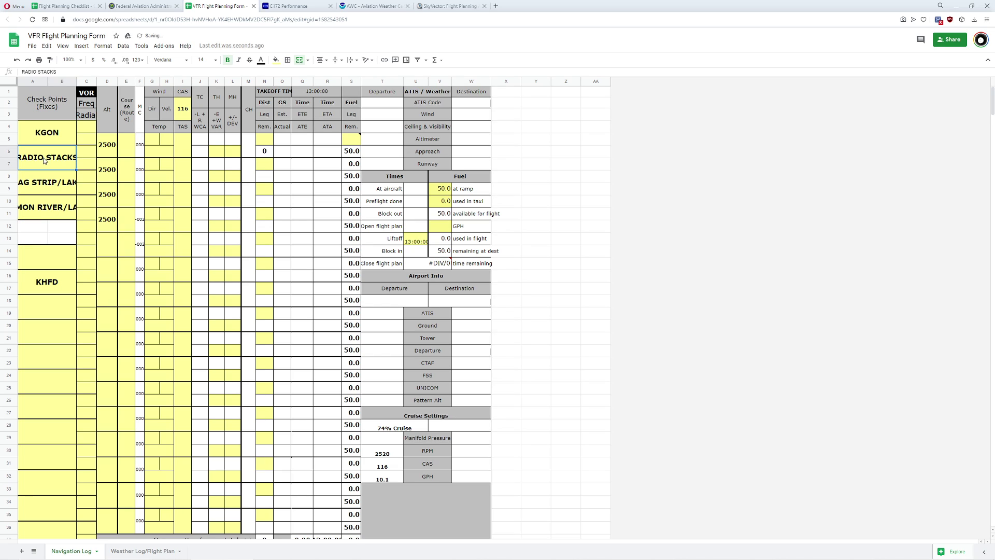
key("ctrl+z")
left_click_drag(51, 167, 52, 236)
key("ctrl+x")
left_click(52, 186)
key("ctrl+v")
Step: Add 'Top of Climb' and 'Top of descent' check points, keeping KHFD as the last one
left_click(49, 158)
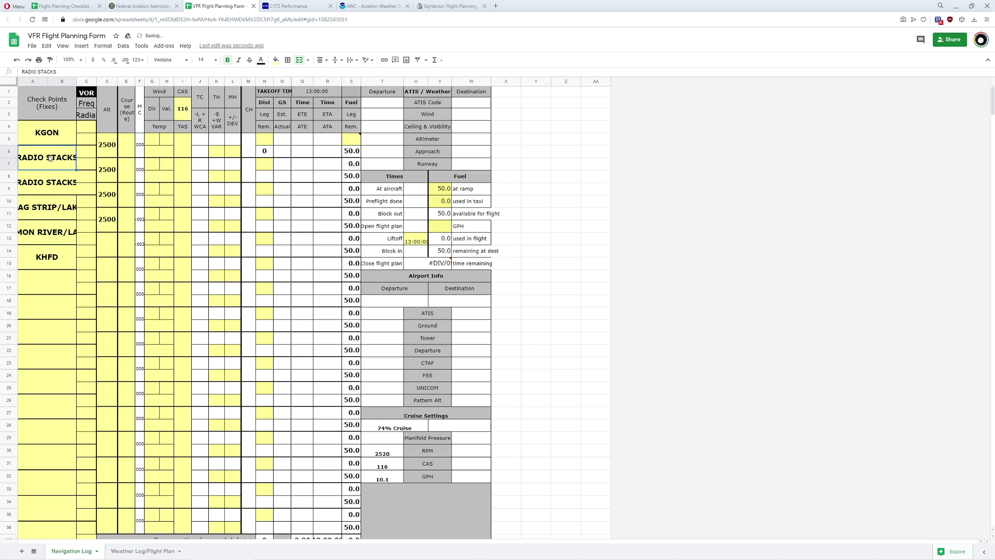
type("Top of Climb")
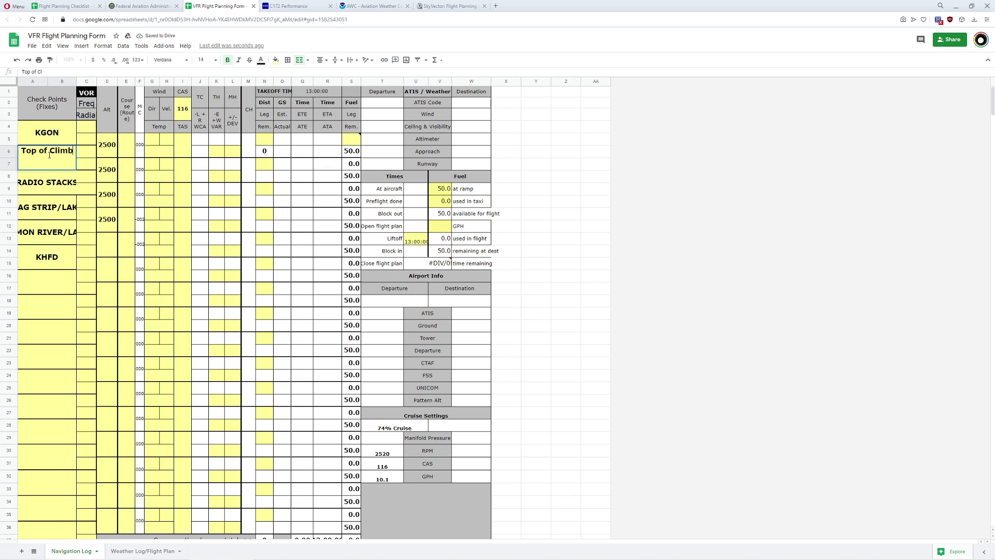
left_click(34, 262)
key("ctrl+c")
left_click(48, 284)
key("ctrl+v")
left_click(52, 262)
type("Top ")
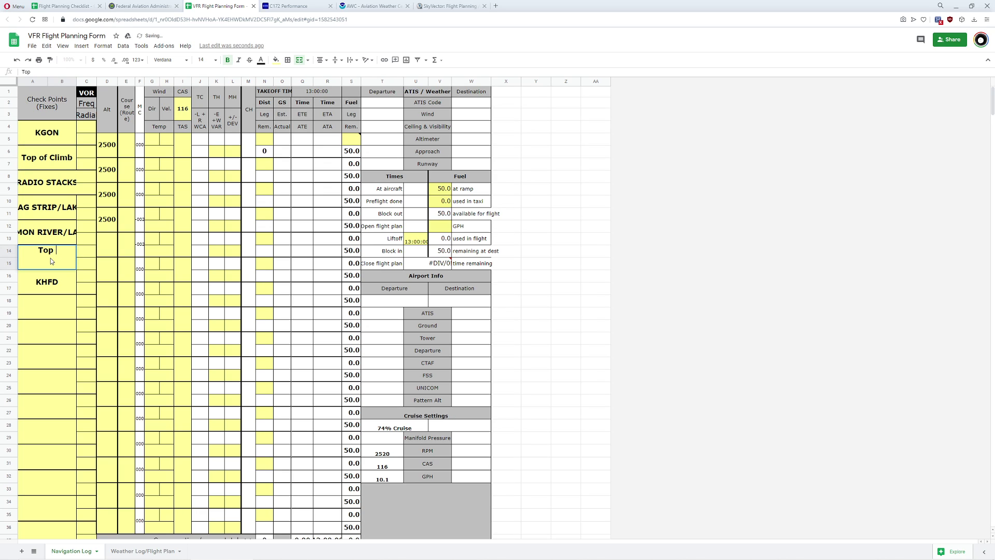
type("of descent")
key("BackSpace")
key("BackSpace")
key("BackSpace")
key("BackSpace")
key("BackSpace")
type("cent")
key("Return")
double_click(52, 261)
type("s")
key("Return")
Step: Paste 2500 as the altitude in D13 and D15, then go back to SkyVector
left_click(110, 245)
key("ctrl+v")
left_click(110, 272)
key("ctrl+v")
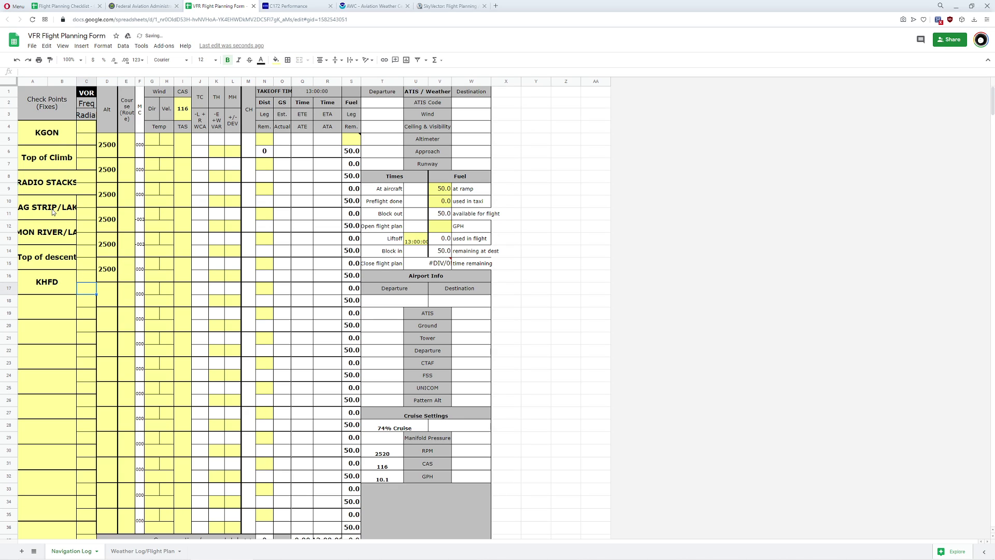
left_click(54, 183)
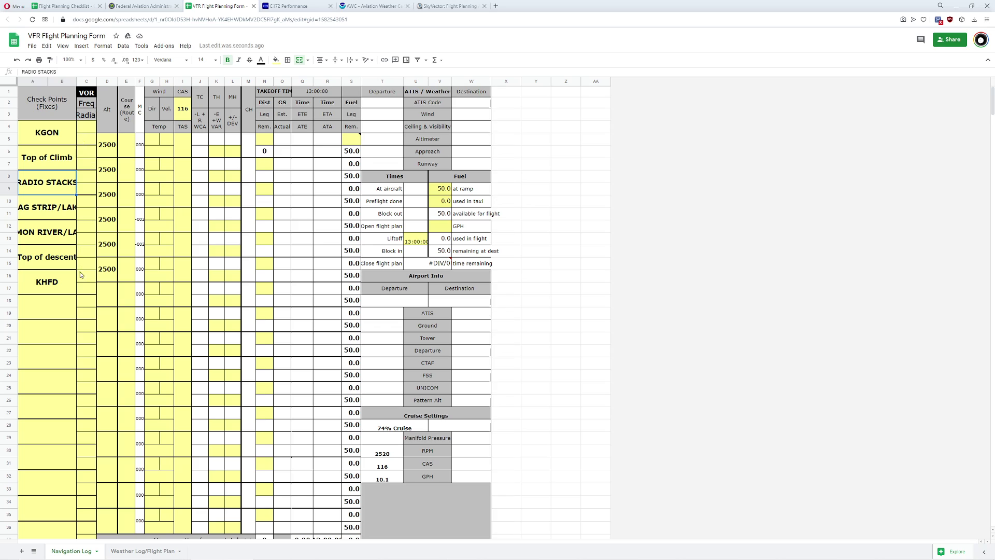
left_click(125, 150)
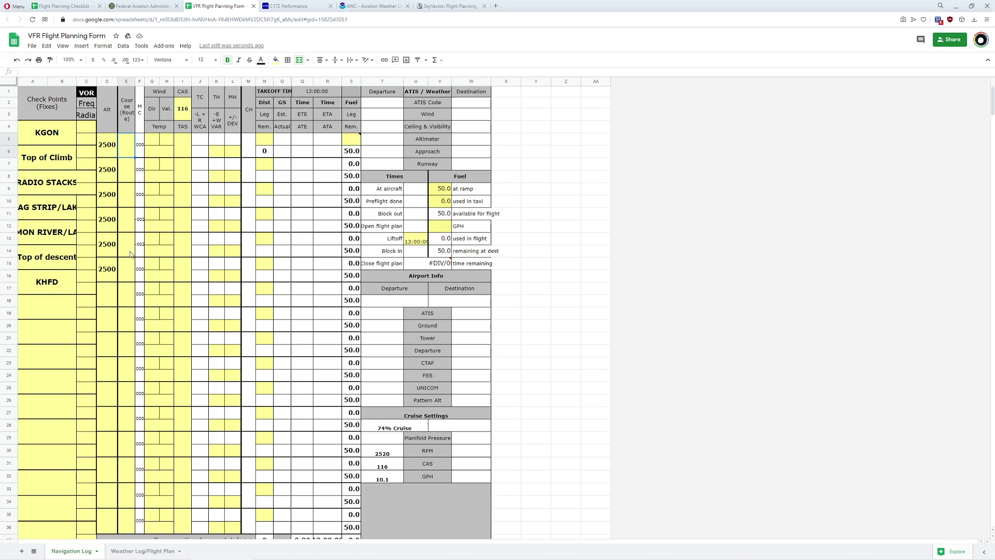
left_click(440, 12)
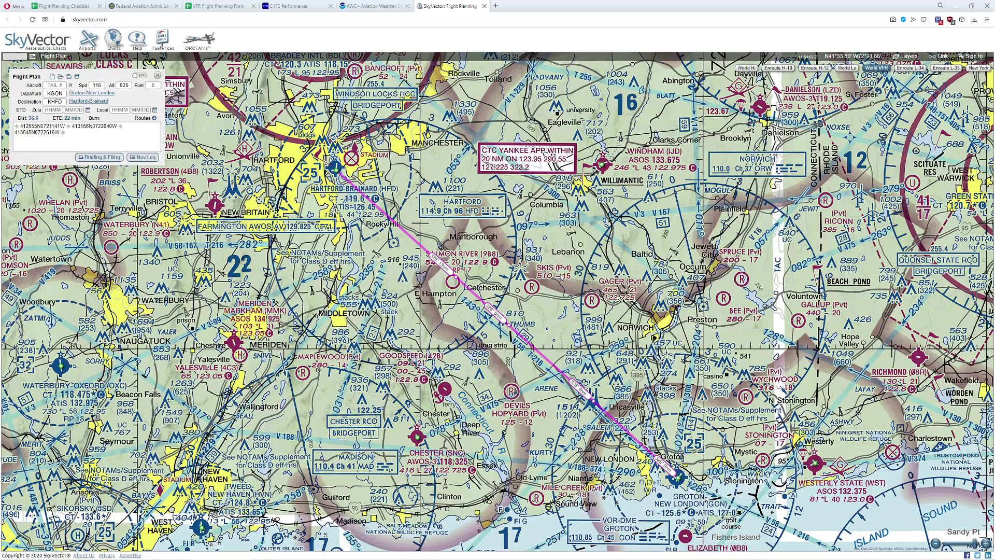
Step: Zoom and pan the sectional chart over the Boston area
scroll(547, 277, "down", 3)
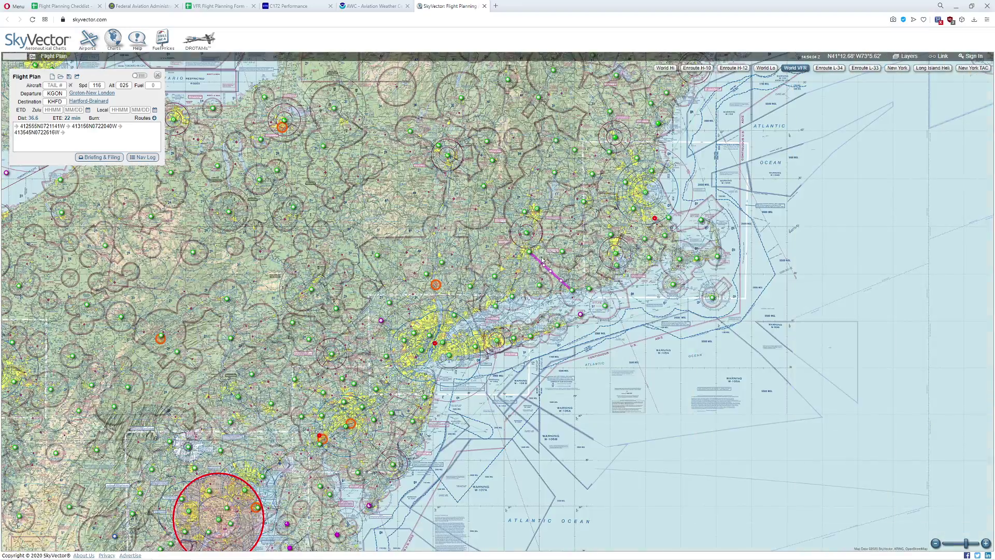
scroll(561, 270, "up", 3)
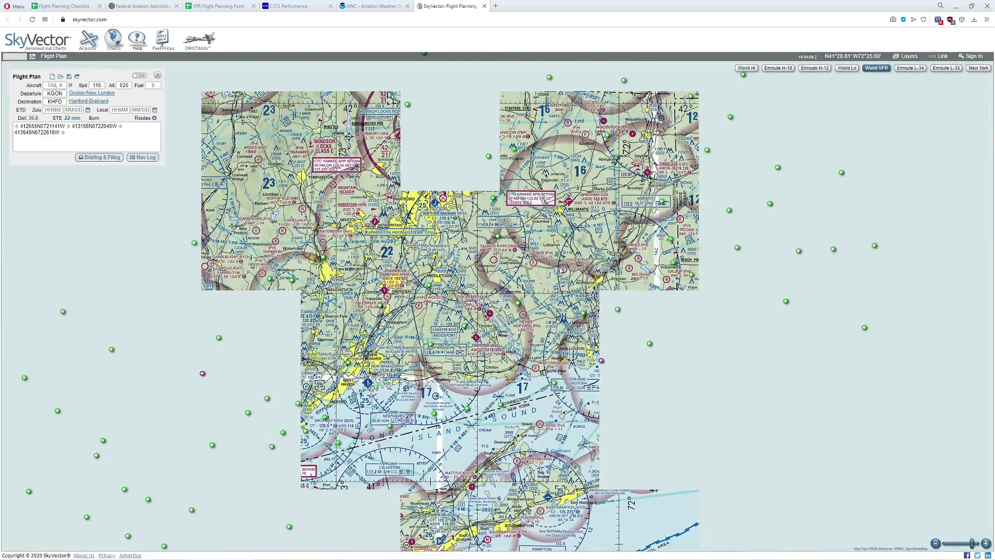
scroll(561, 270, "up", 1)
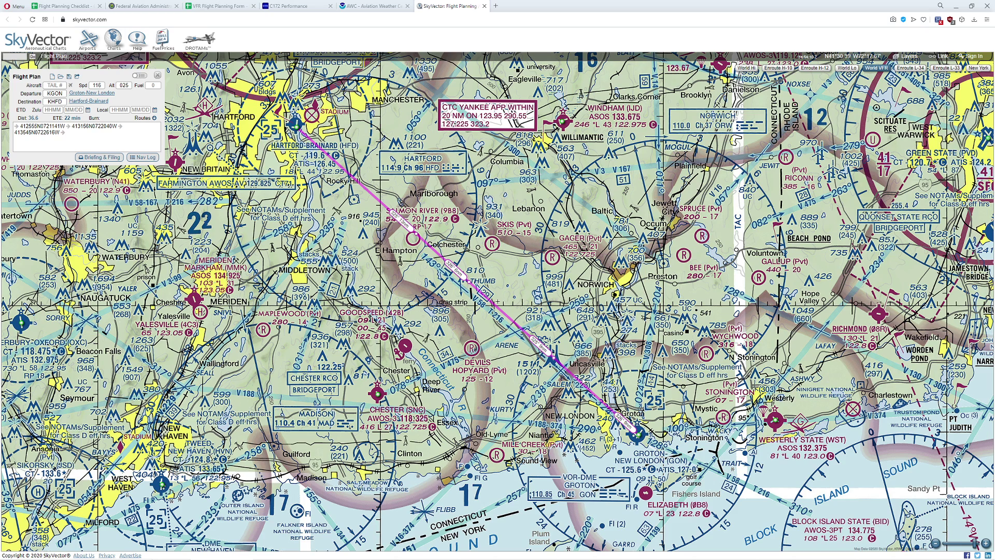
mouse_move(647, 441)
scroll(478, 245, "down", 4)
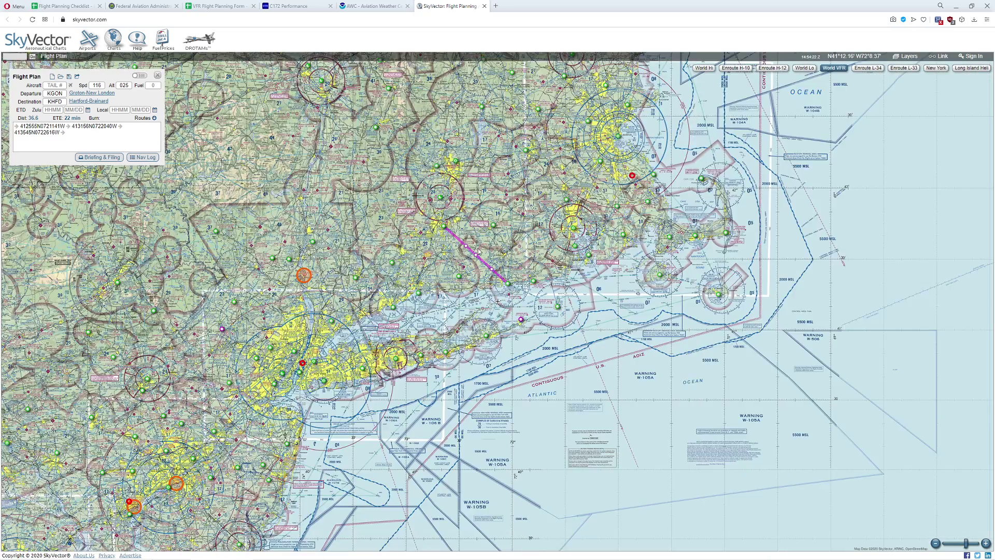
scroll(410, 254, "down", 3)
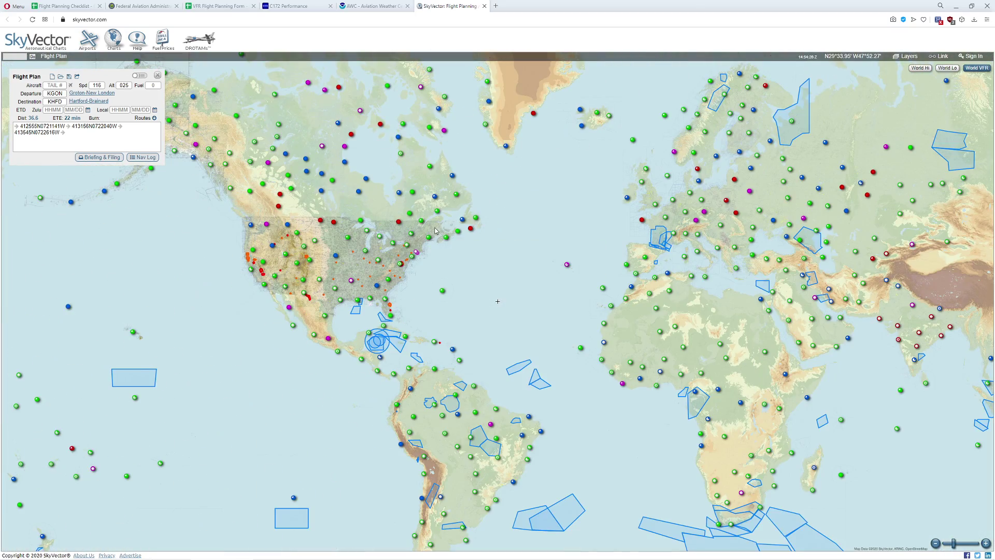
scroll(438, 234, "up", 6)
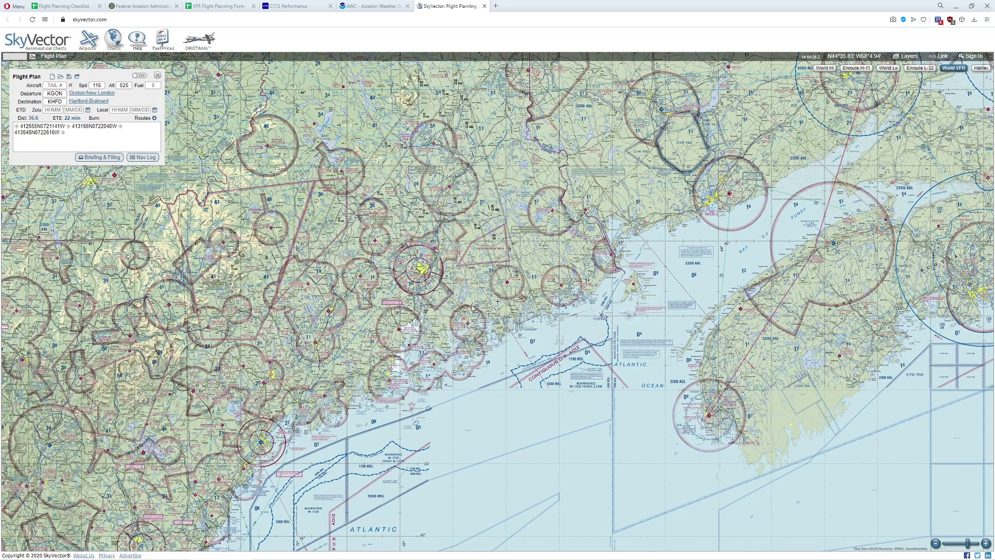
scroll(466, 280, "down", 2)
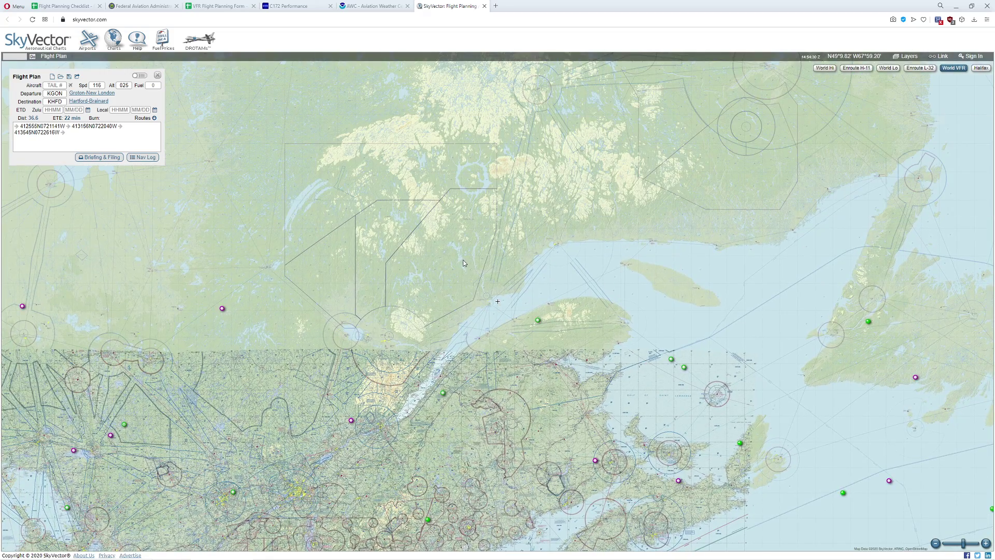
scroll(462, 262, "up", 1)
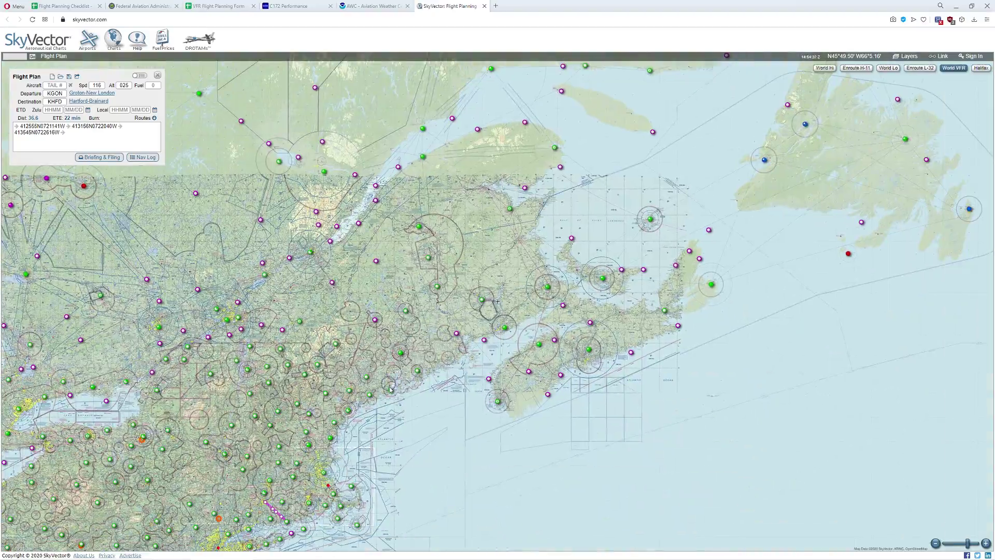
scroll(390, 390, "up", 2)
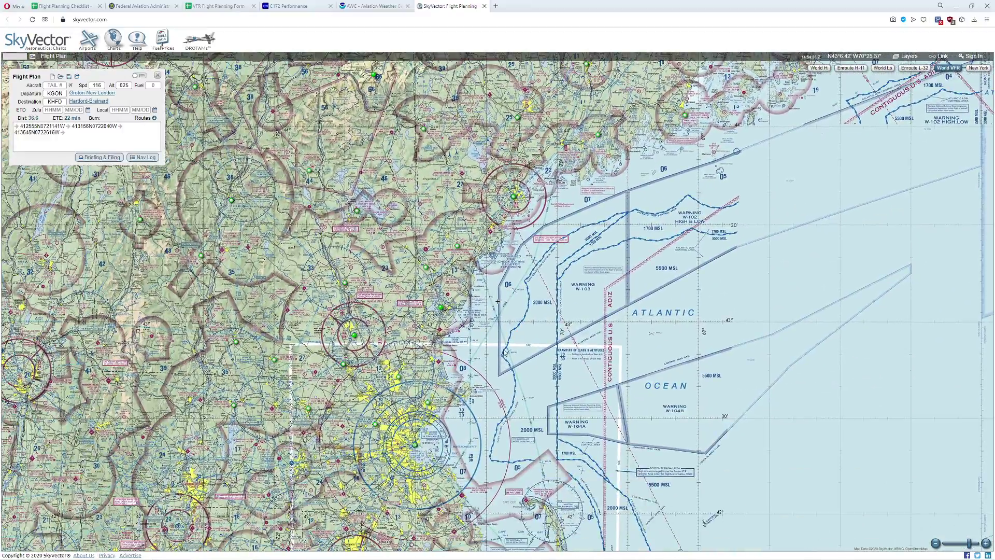
left_click_drag(491, 259, 563, 262)
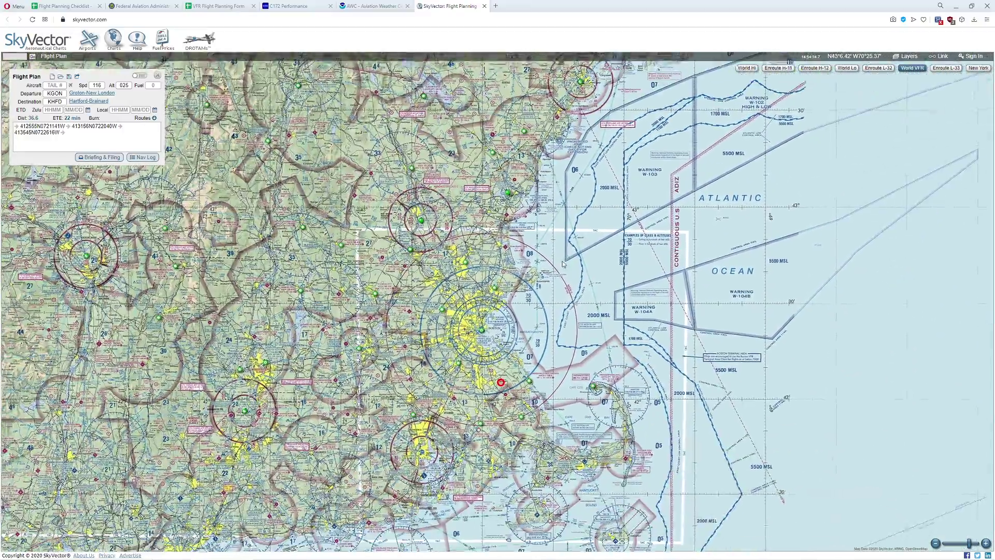
Step: Recentre the KGON–KHFD route and switch the flight plan to the nav-log leg table
scroll(563, 262, "down", 1)
scroll(155, 399, "up", 1)
scroll(156, 399, "up", 1)
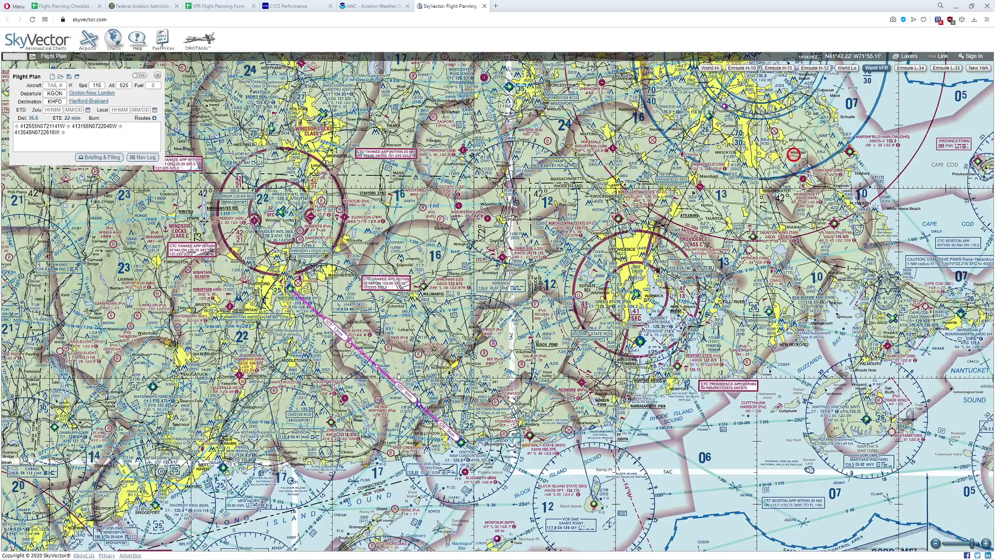
scroll(301, 442, "up", 1)
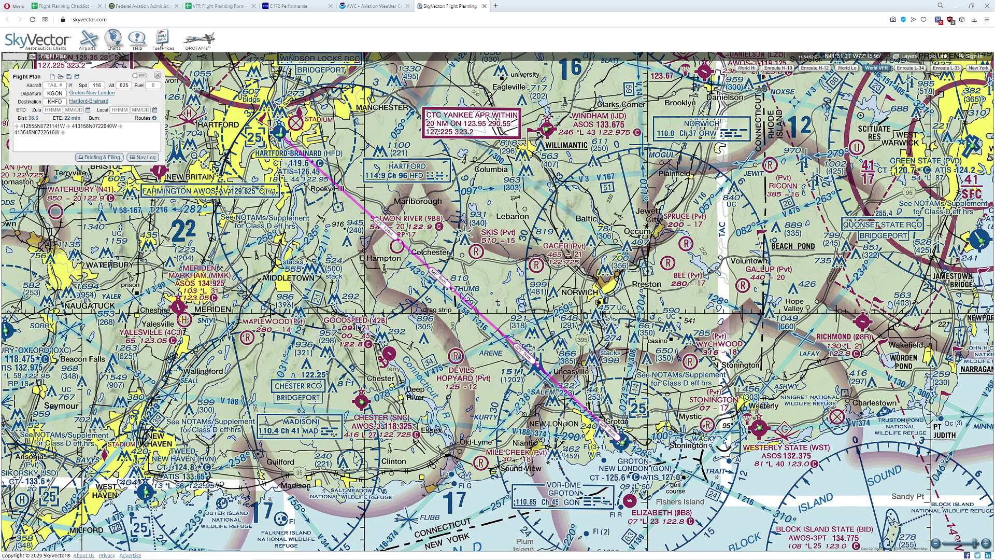
mouse_move(282, 136)
left_click_drag(647, 421, 600, 350)
left_click(143, 75)
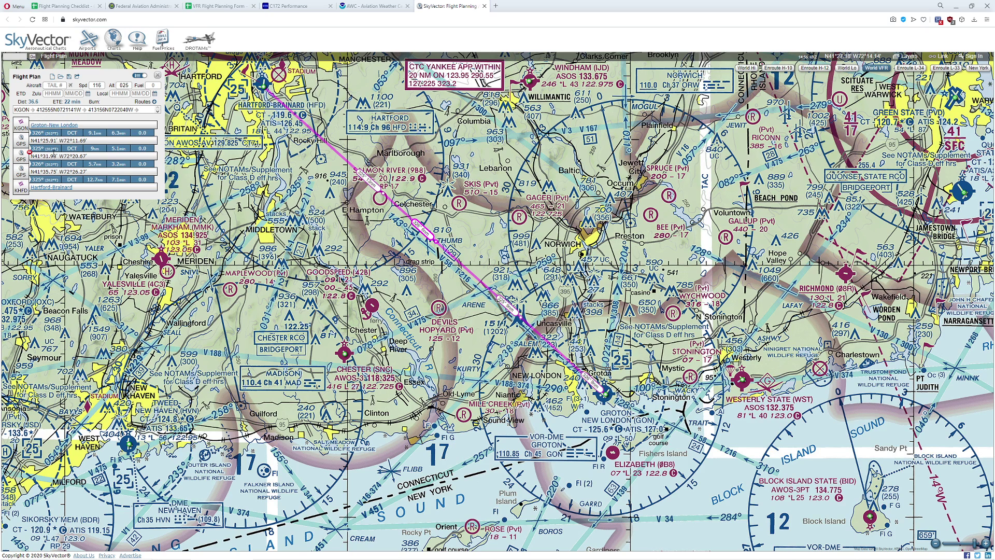
Step: Enter a true course of 312 for every leg of the navigation log
left_click(215, 6)
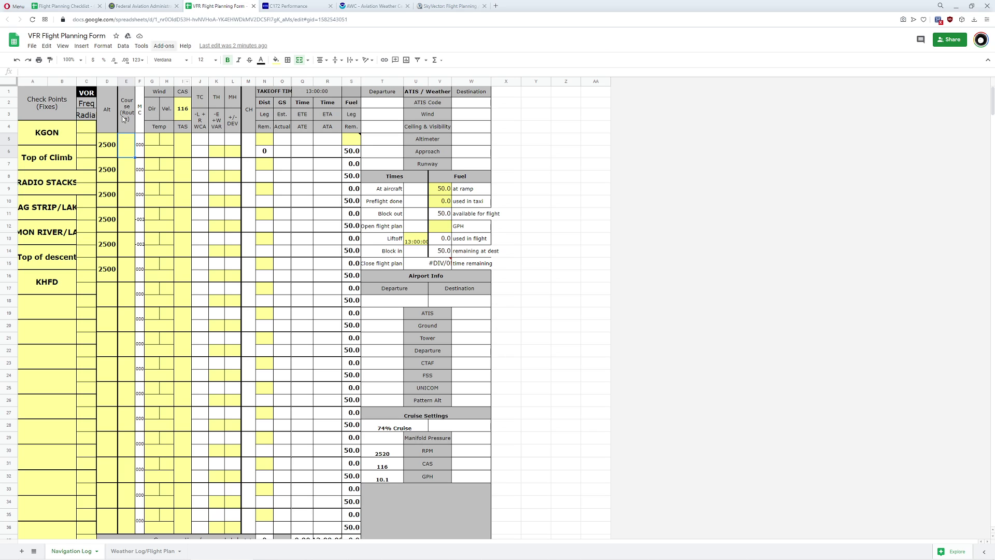
type("312")
key("Return")
type("312")
key("Return")
type("312")
key("Return")
type("312")
key("Return")
type("312")
key("Return")
type("312")
Step: Check the winds aloft on the Weather Log/Flight Plan sheet
left_click(153, 140)
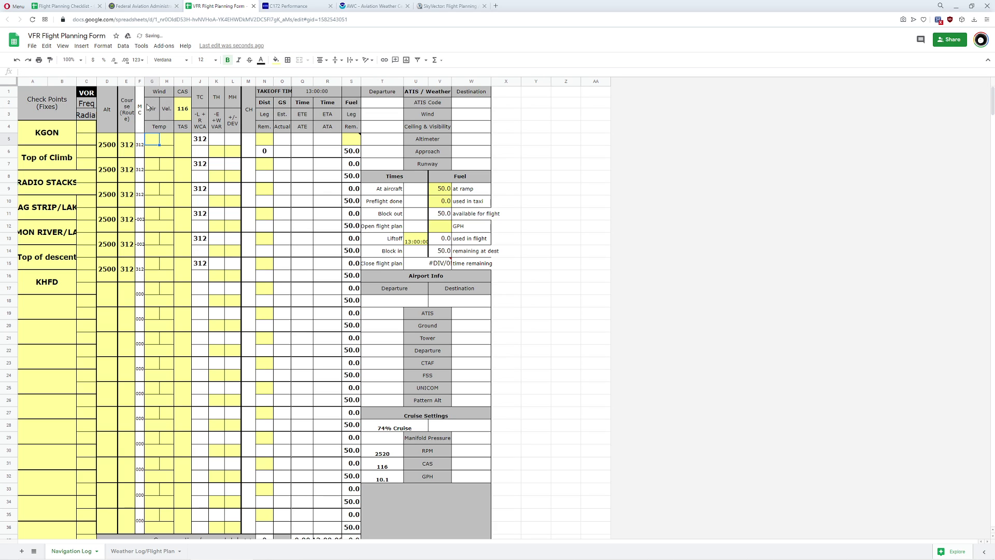
left_click(141, 552)
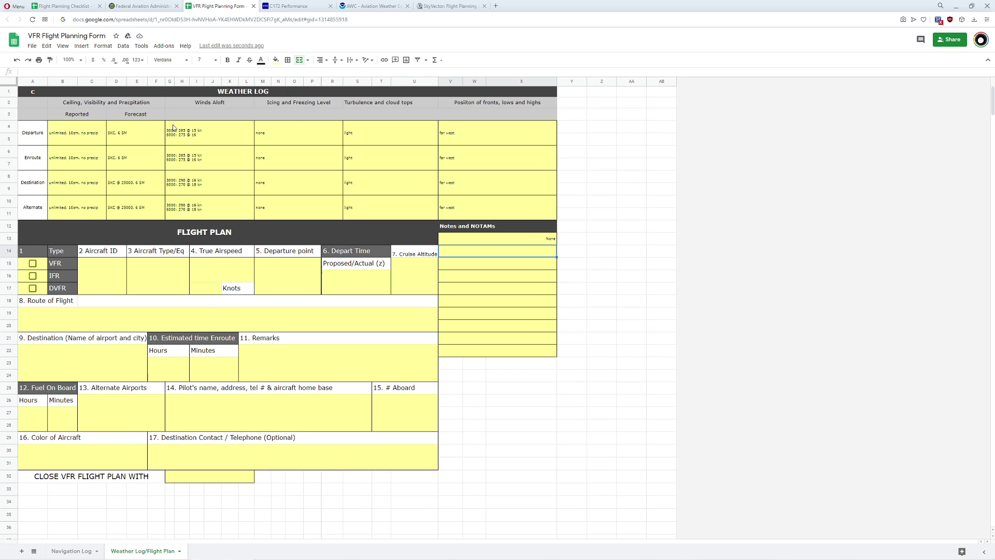
left_click(66, 552)
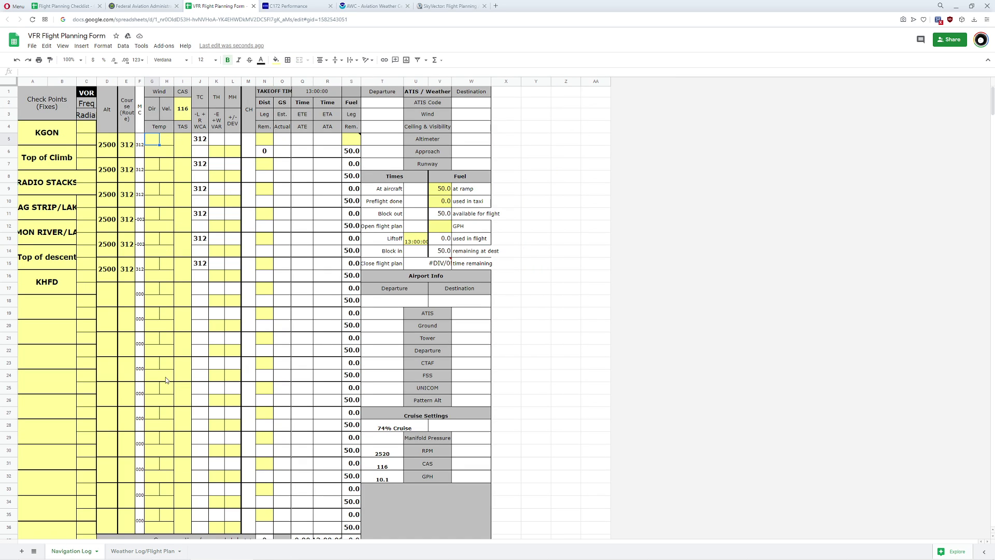
left_click(147, 548)
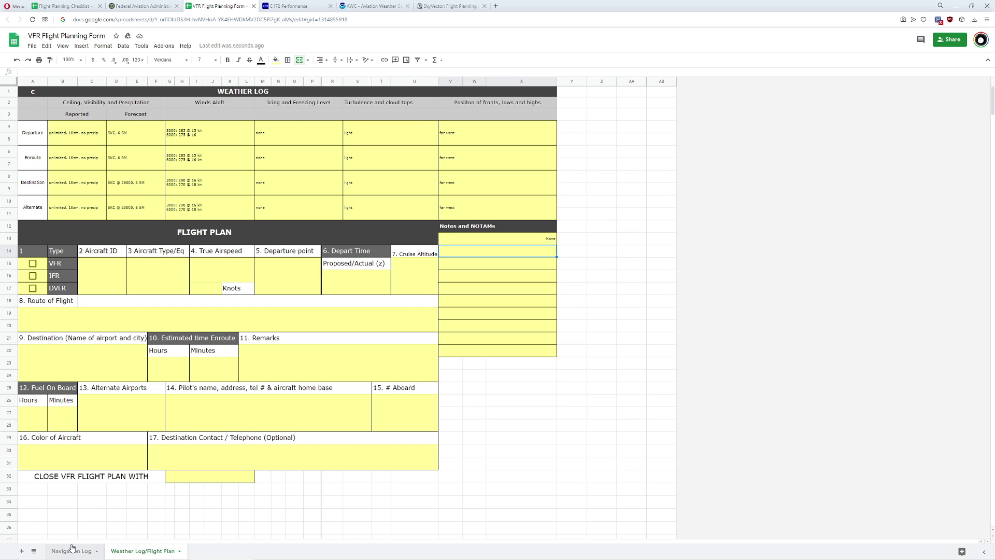
Step: On the Navigation Log, enter wind 280 at 7 knots and temperature 10 for the KGON leg
left_click(72, 550)
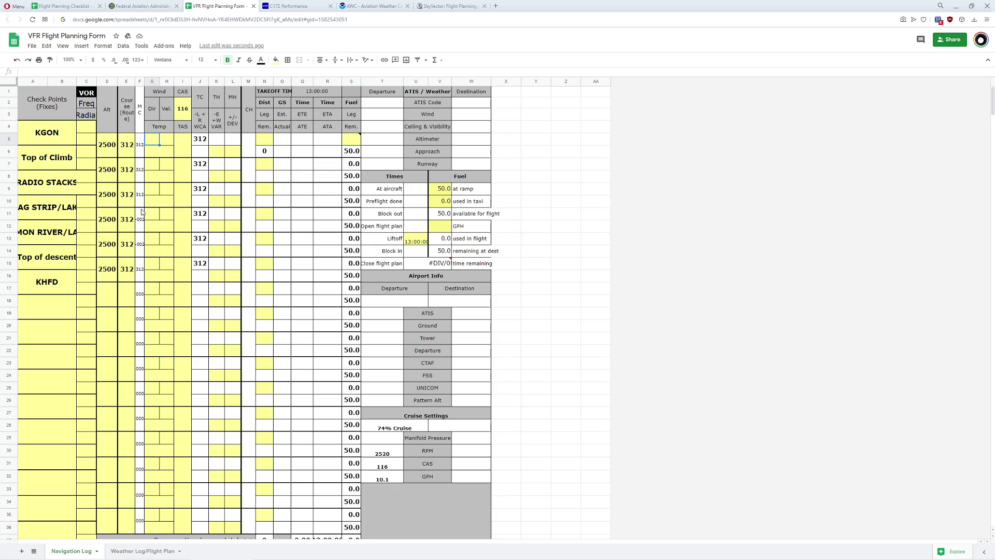
type("280")
key("Tab")
type("7")
key("Return")
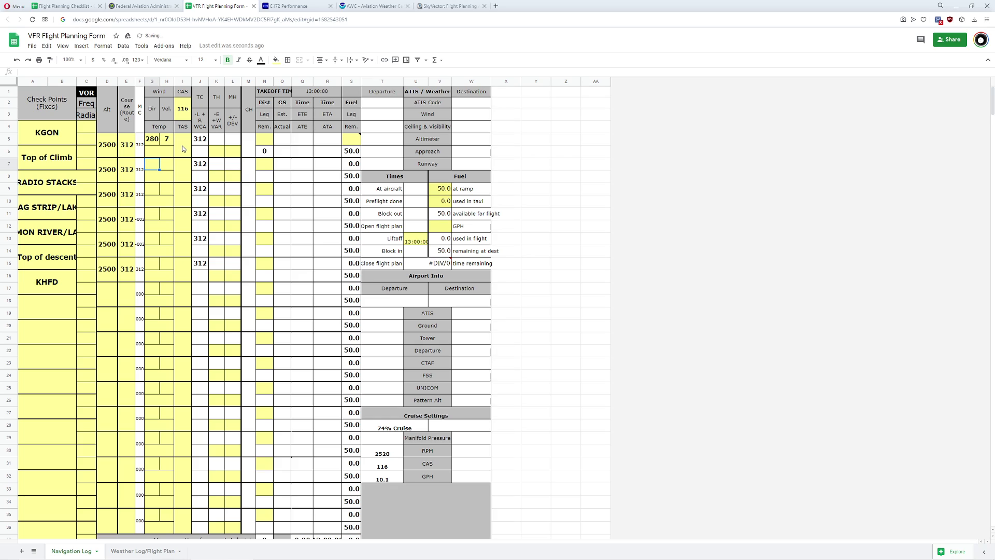
key("Up")
type("10")
key("Tab")
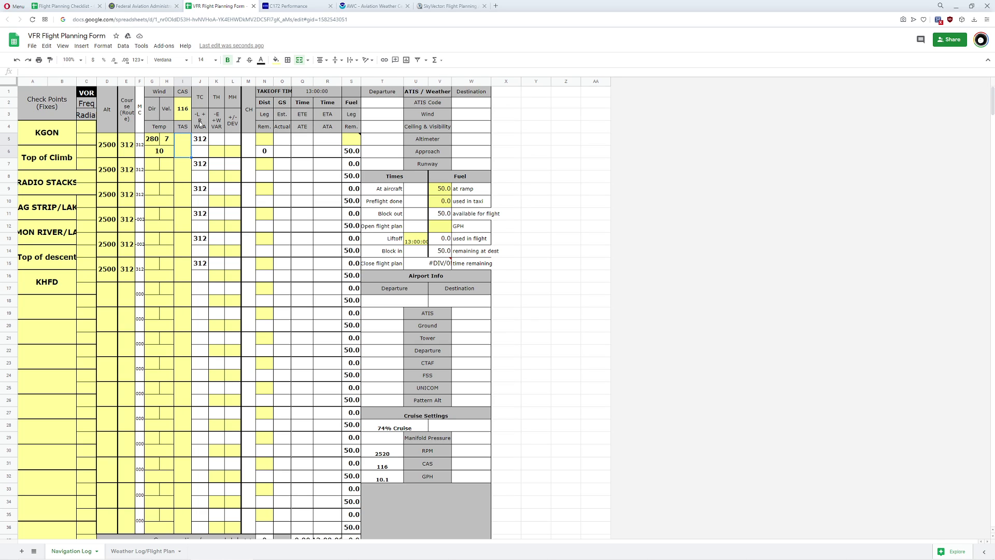
left_click(285, 6)
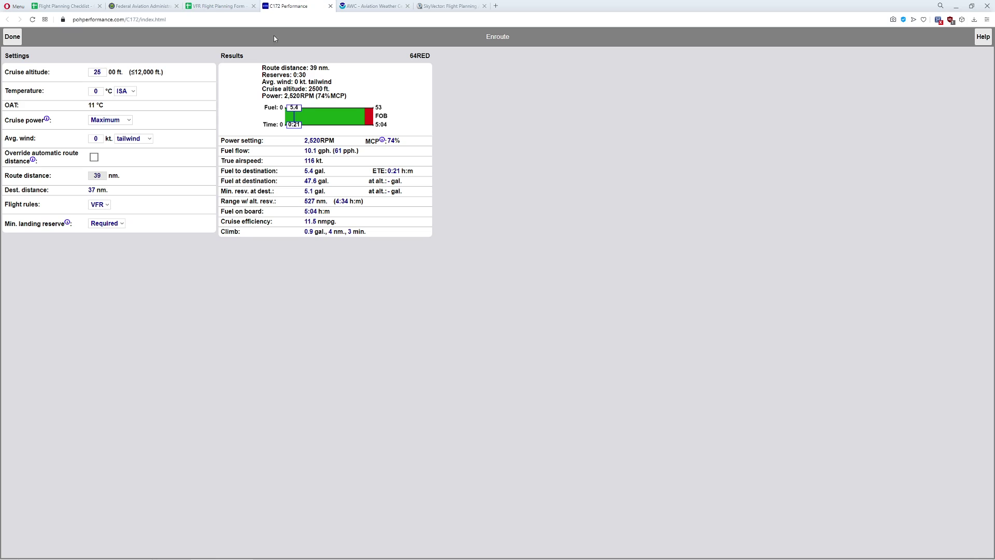
left_click(21, 42)
left_click(205, 101)
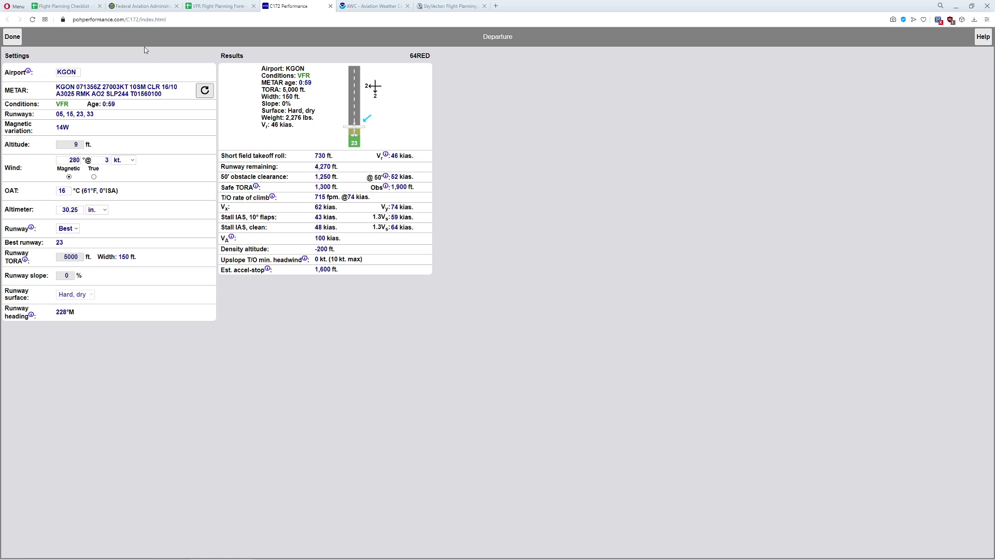
left_click(199, 9)
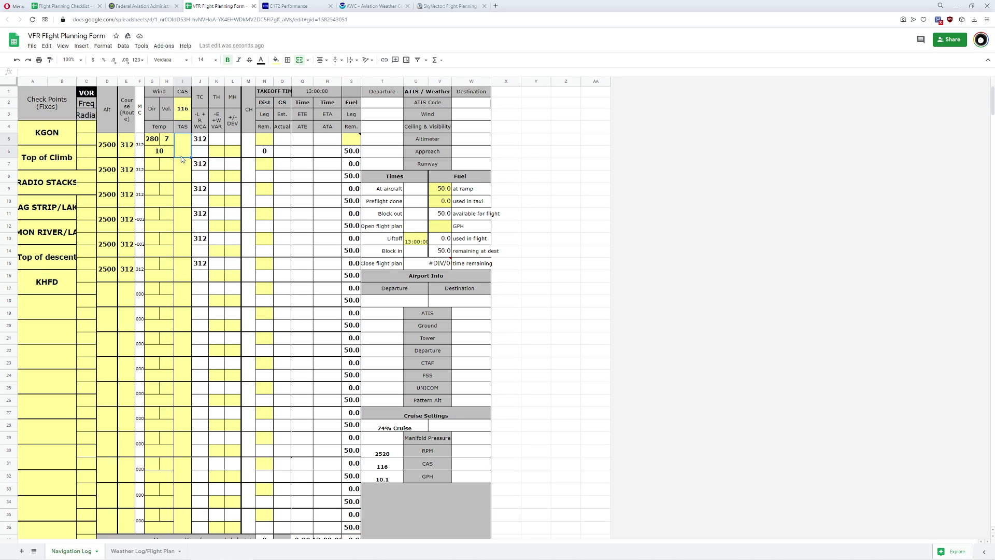
Step: Enter a true airspeed of 74 for the KGON leg and zoom the sheet to 150%
type("74")
key("Return")
left_click(182, 157)
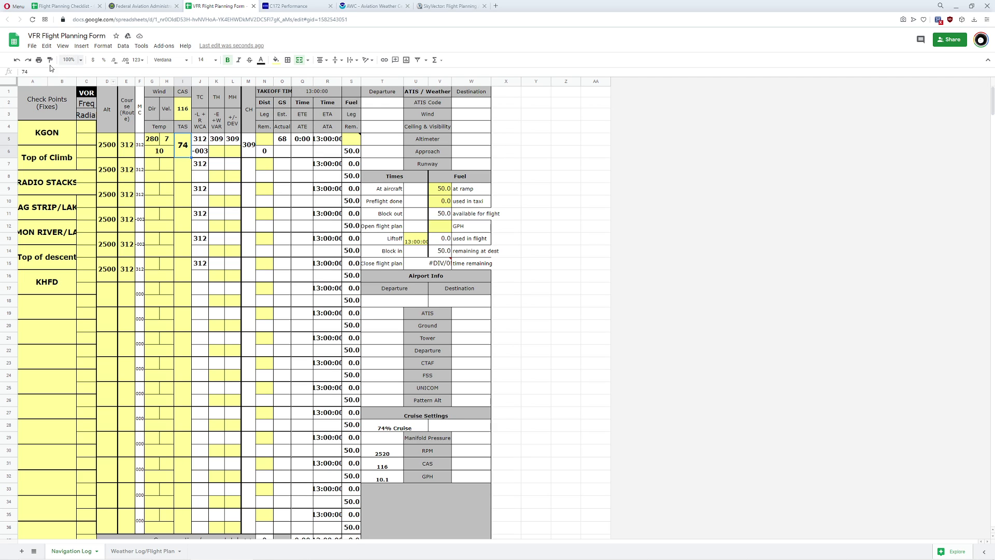
left_click(73, 59)
left_click(72, 135)
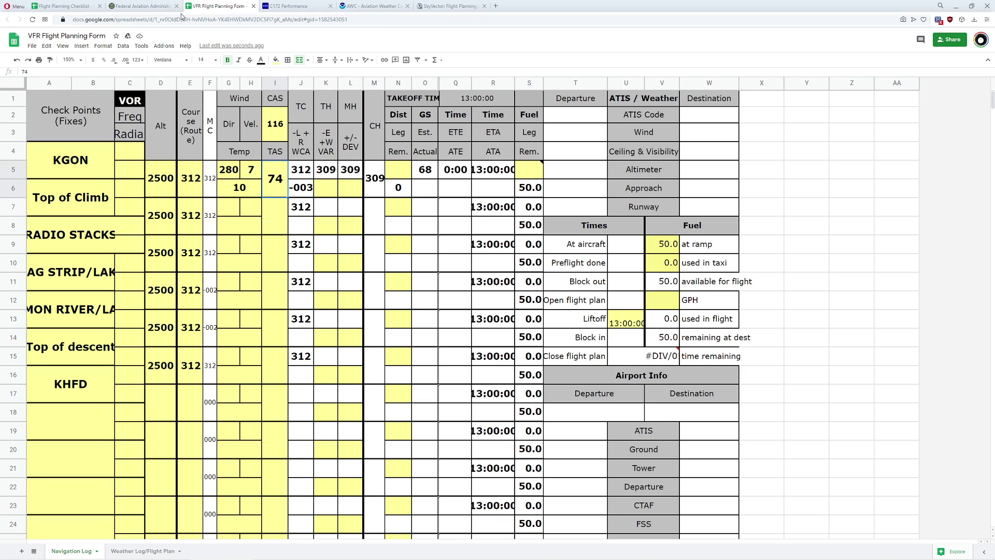
left_click(439, 6)
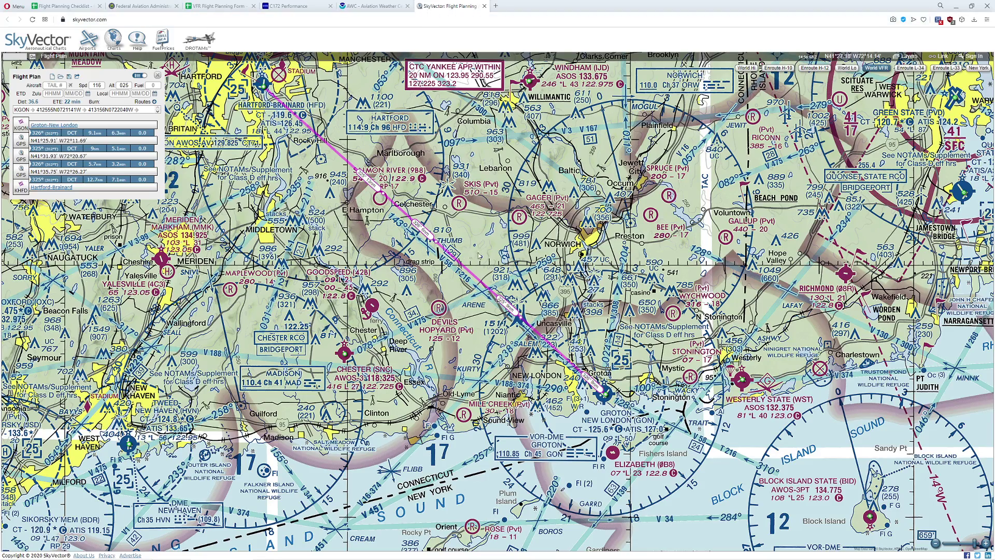
scroll(483, 215, "down", 1)
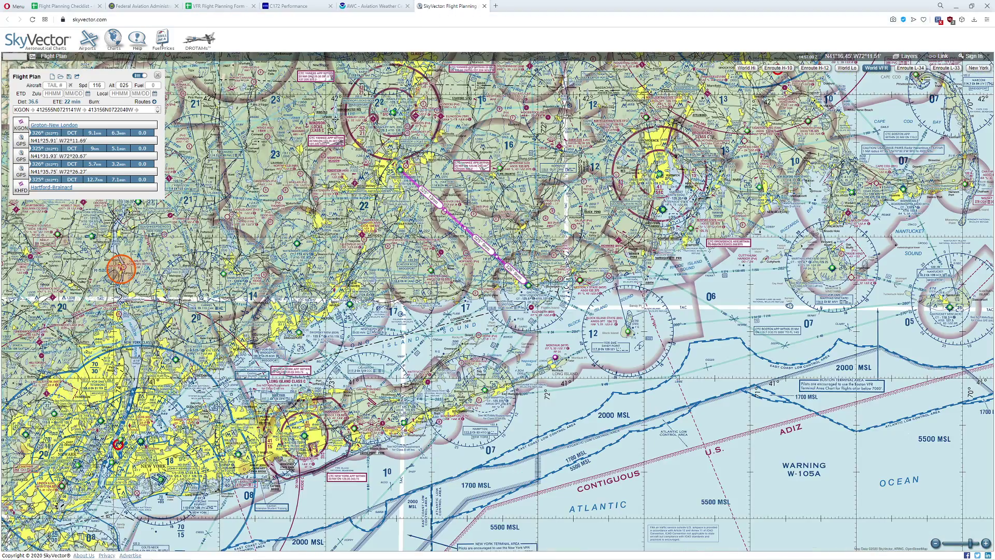
scroll(498, 301, "up", 2)
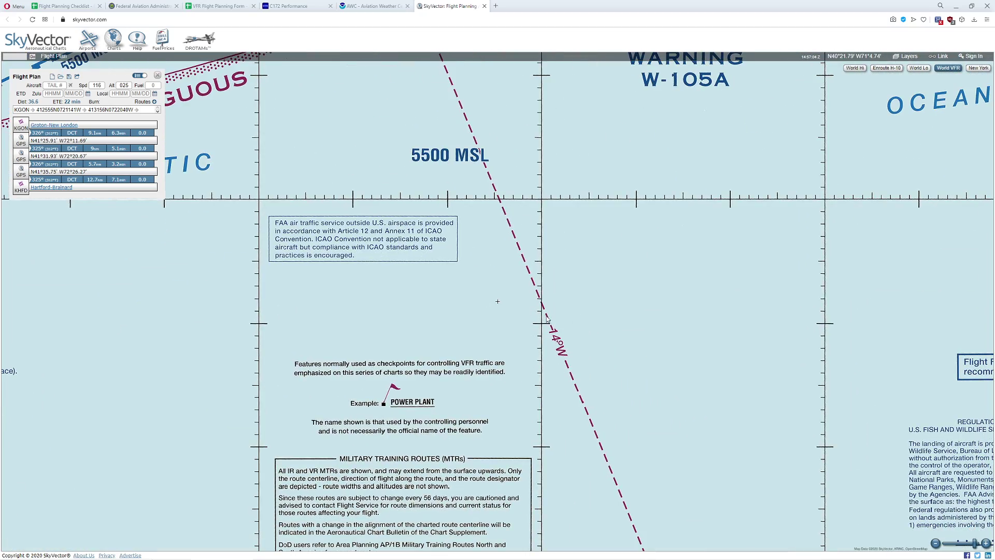
scroll(519, 307, "down", 1)
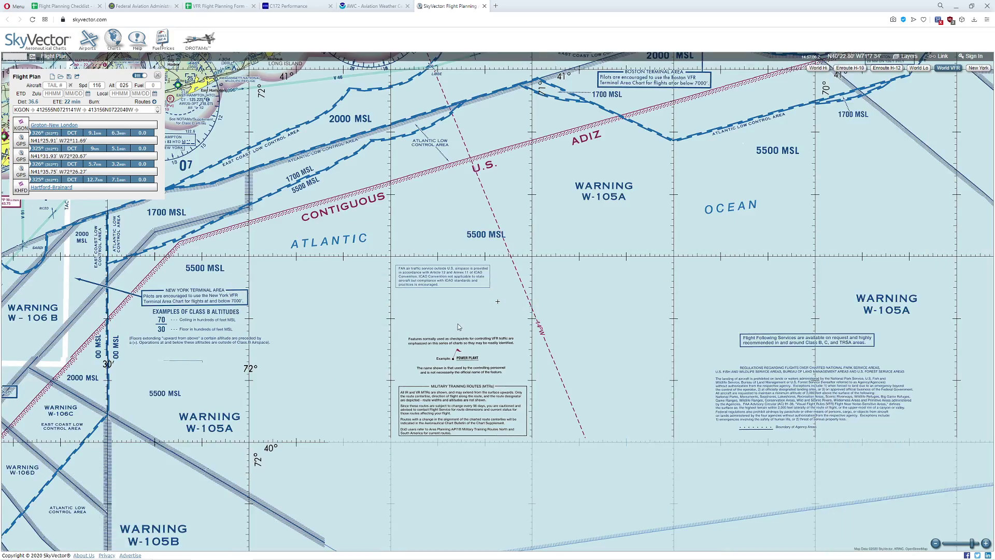
left_click_drag(586, 230, 565, 252)
left_click_drag(591, 336, 672, 315)
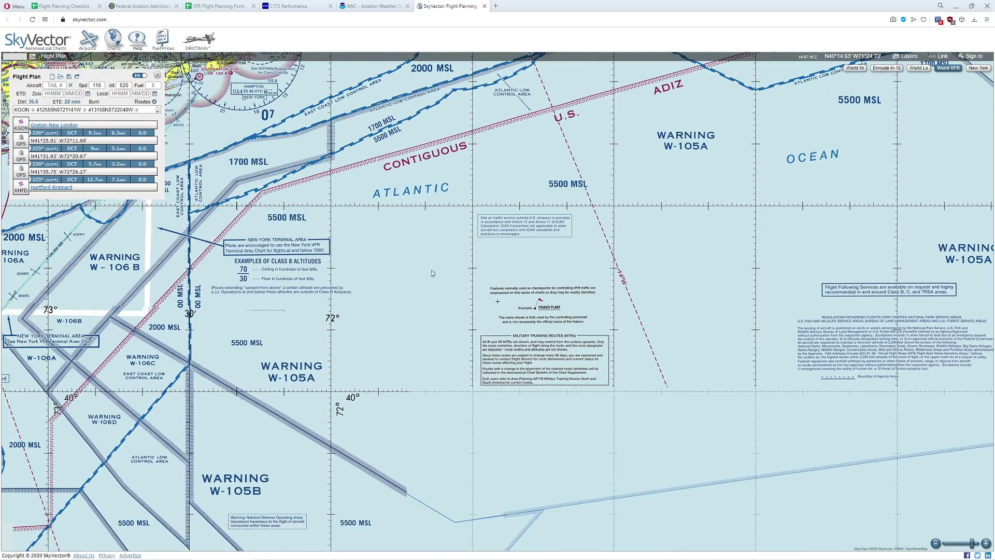
left_click_drag(452, 287, 755, 340)
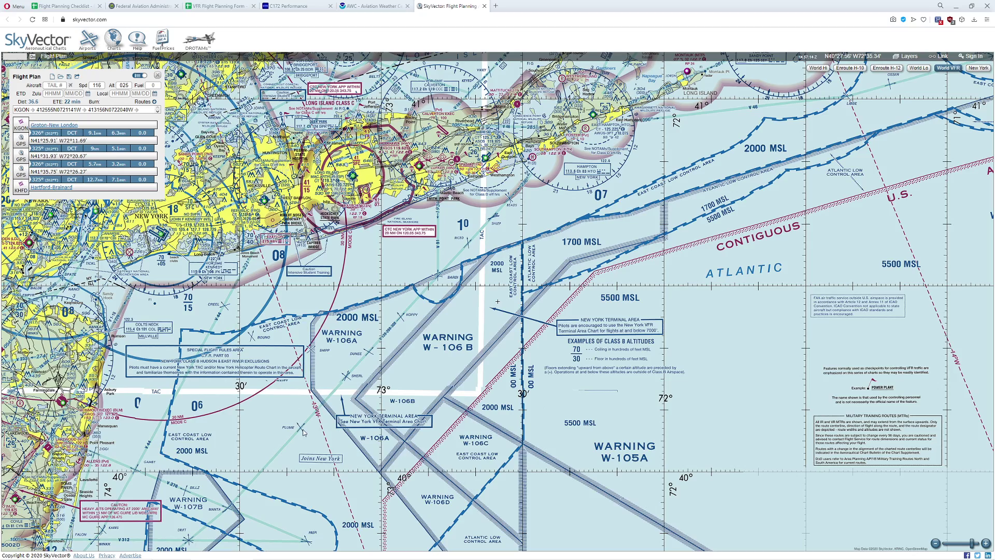
left_click_drag(922, 332, 639, 345)
left_click_drag(639, 394, 347, 509)
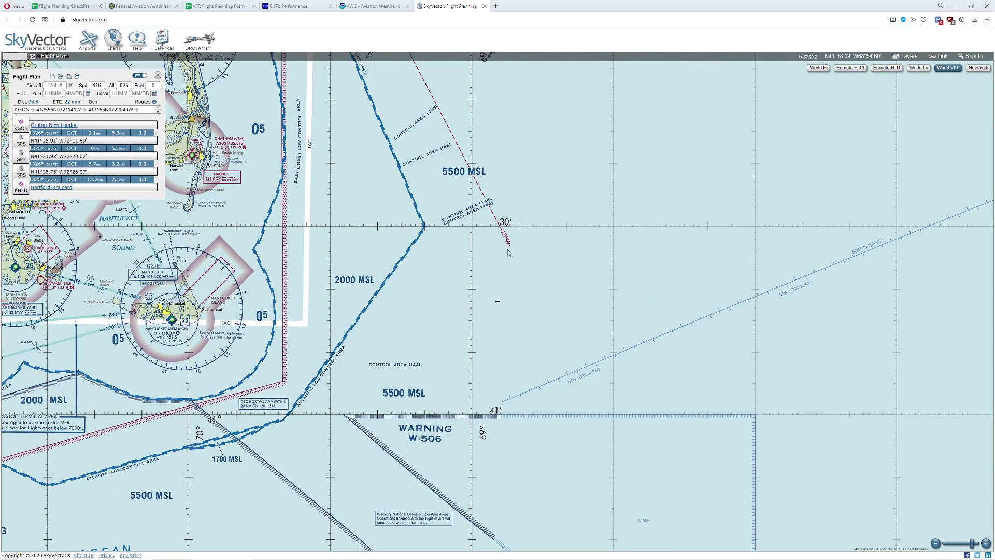
scroll(517, 277, "down", 3)
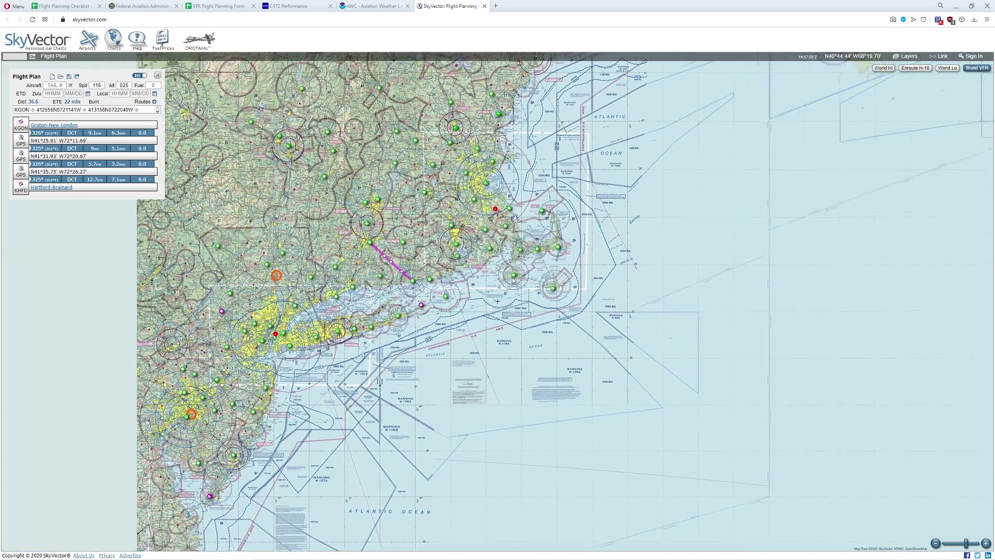
scroll(395, 258, "up", 2)
scroll(420, 269, "up", 1)
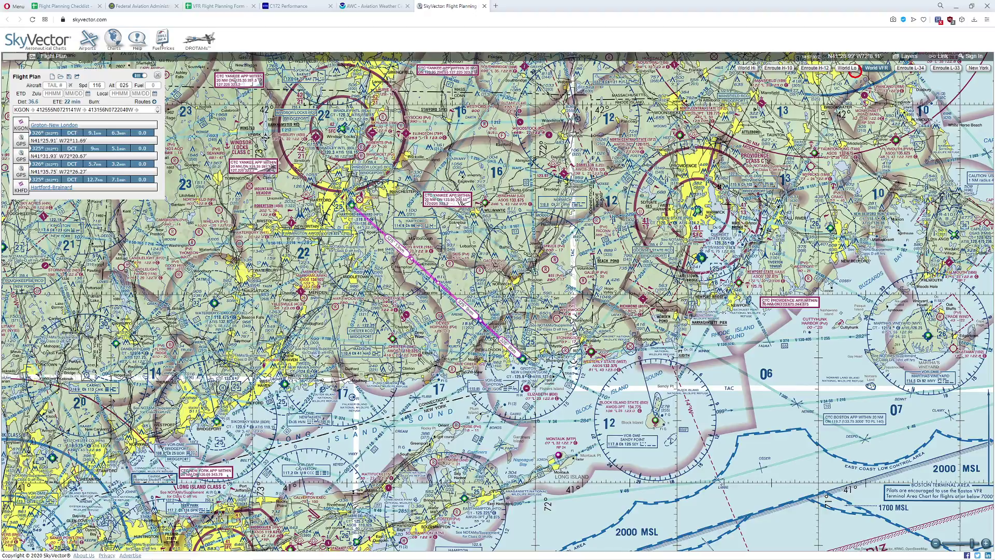
left_click_drag(486, 425, 498, 301)
scroll(497, 300, "down", 1)
left_click_drag(519, 366, 582, 315)
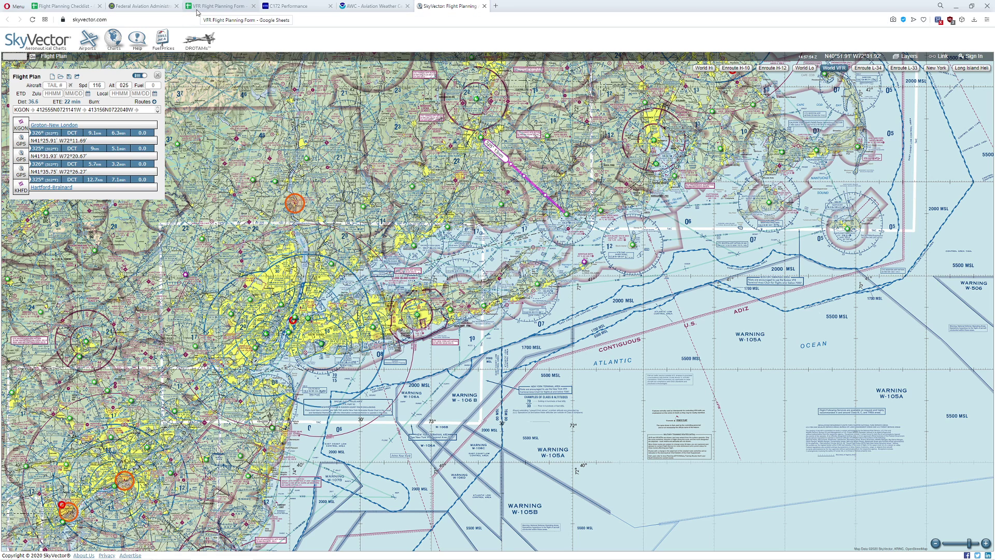
Step: Enter magnetic variation 14 for the first leg and 13 for the later legs
left_click(196, 8)
left_click(340, 193)
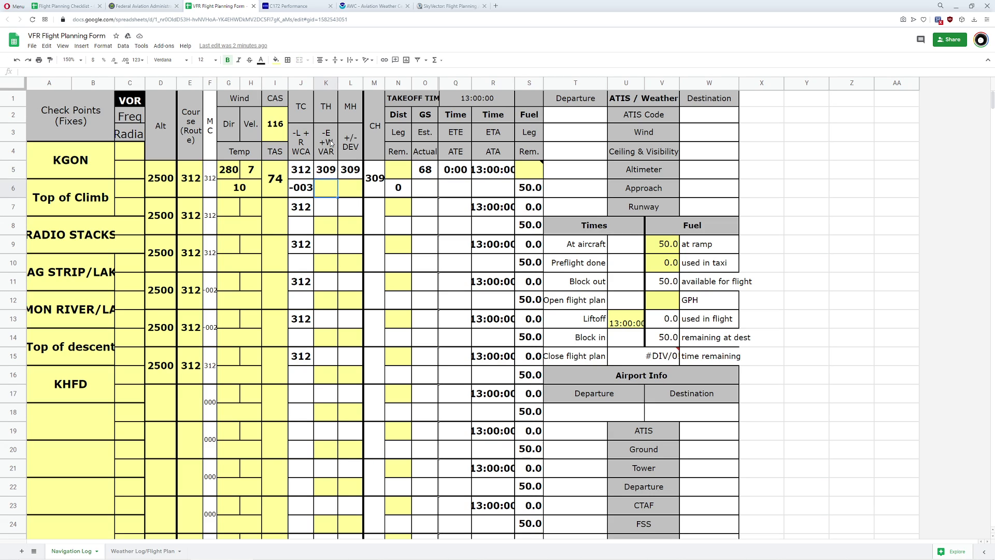
type("14")
key("Return")
left_click(328, 264)
left_click(326, 300)
left_click(335, 338)
type("13")
key("Return")
type("13")
left_click(328, 320)
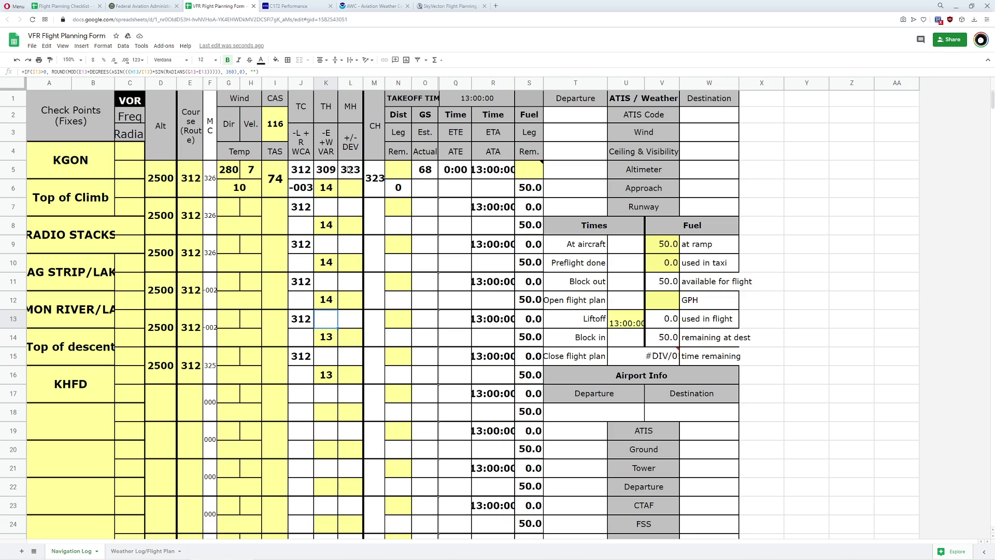
Step: Set the first leg's deviation to 0, giving a compass heading of 323
left_click(352, 193)
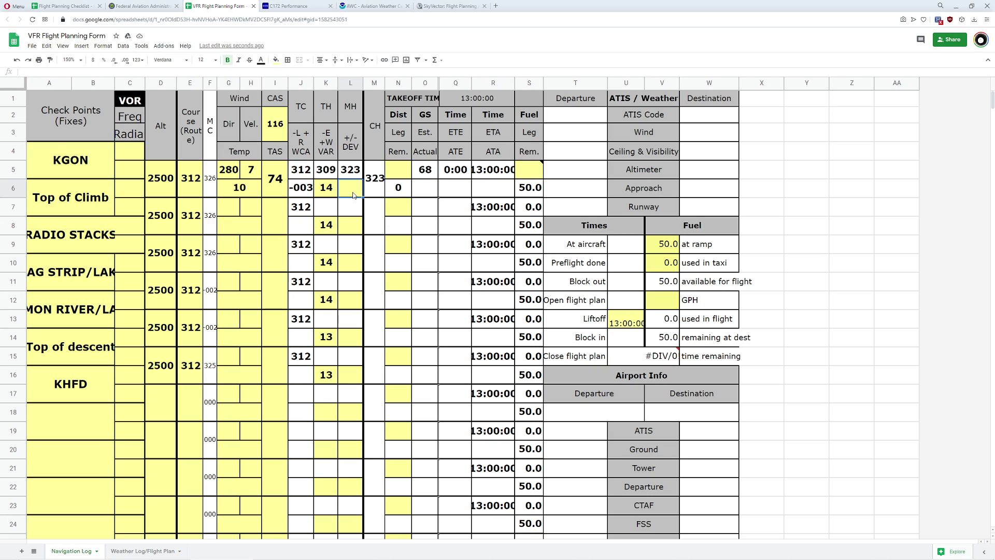
type("0")
left_click(367, 192)
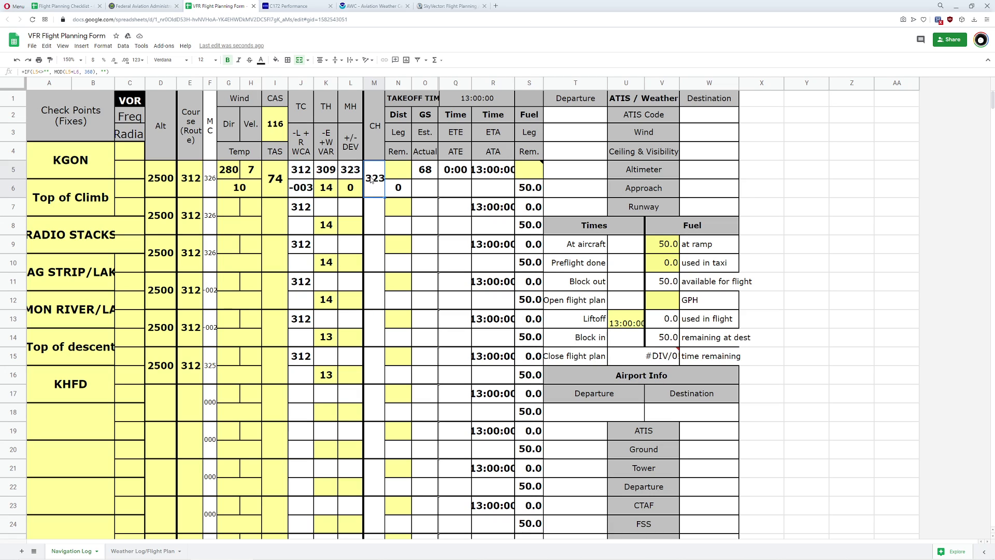
left_click(402, 176)
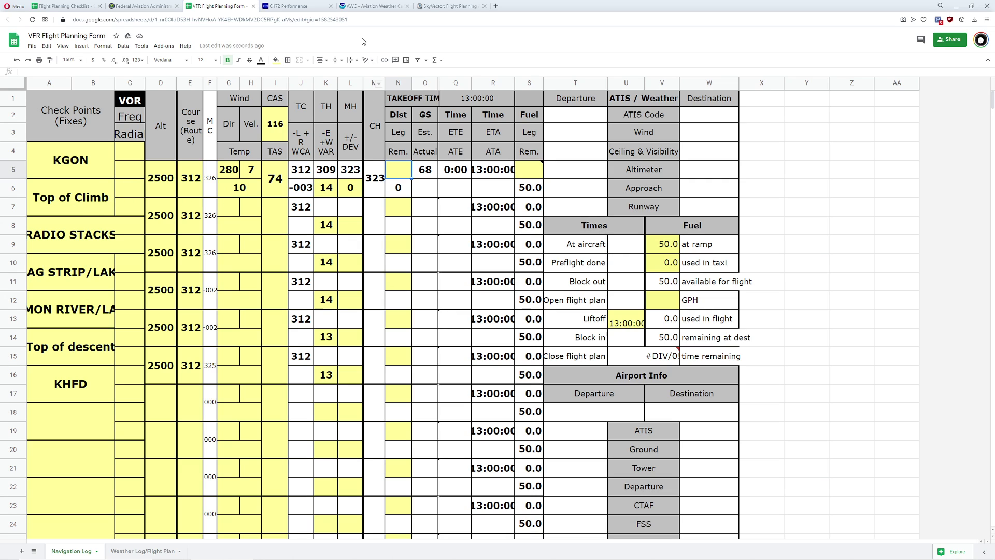
Step: Check the C172 climb rate, then compute 2500 ÷ 715 in Calculator for about 3.5 minutes
left_click(282, 7)
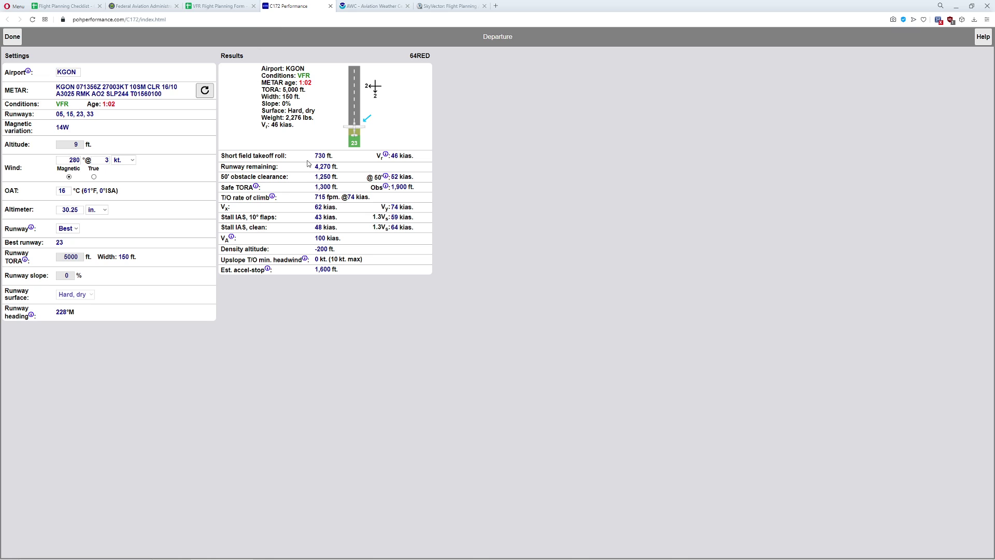
left_click(231, 7)
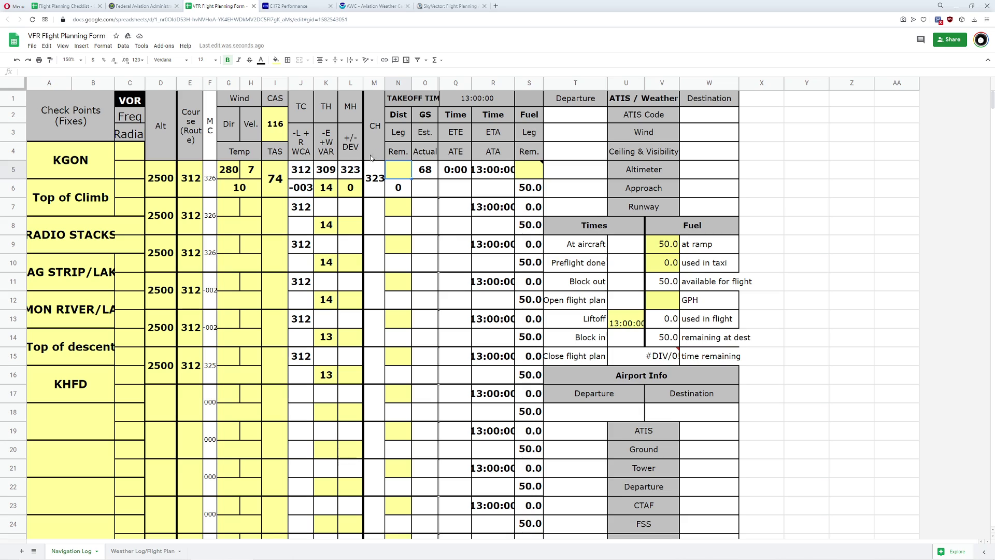
key("XF86Calculator")
type("2500/1")
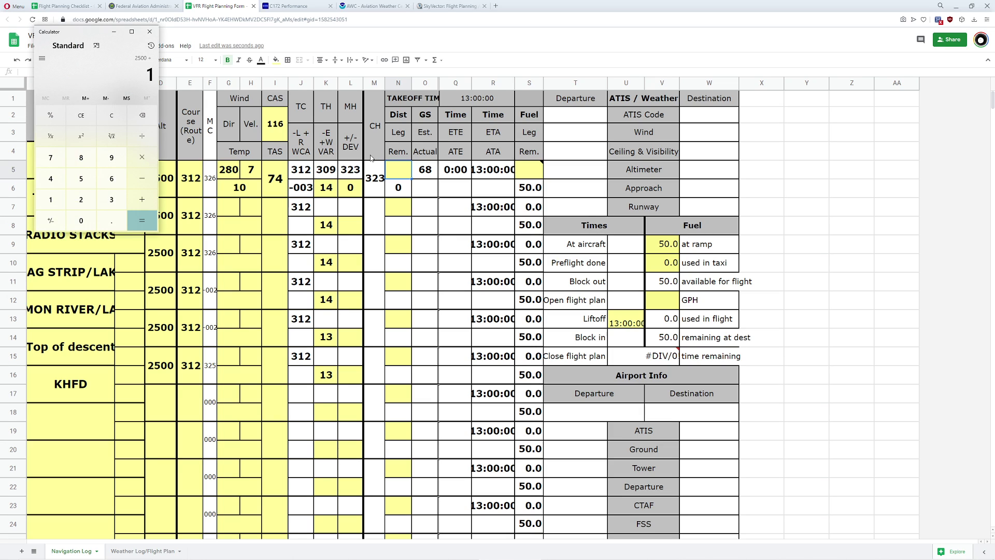
key("BackSpace")
type("715")
key("Return")
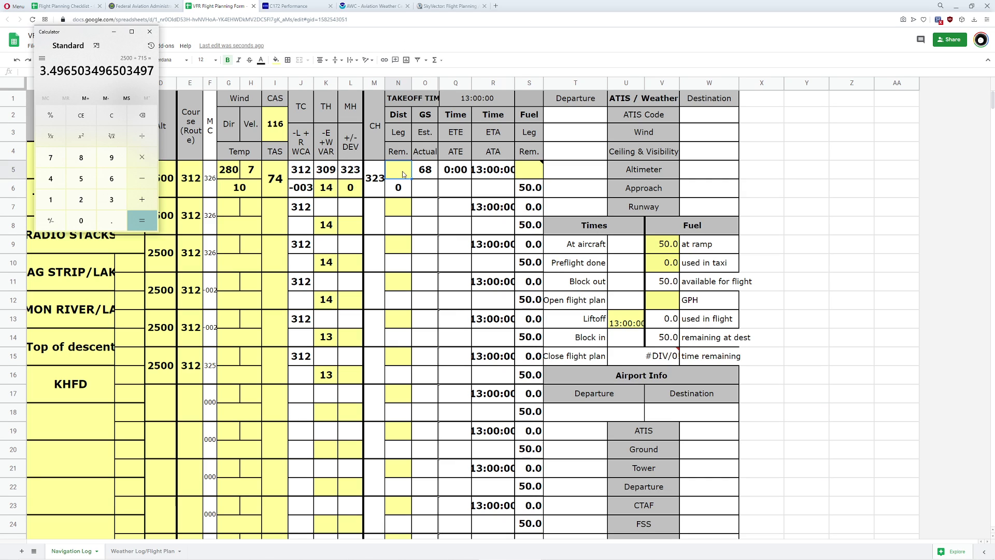
Step: Find e6bx.com and open its E6B flight computer calculator
left_click(496, 6)
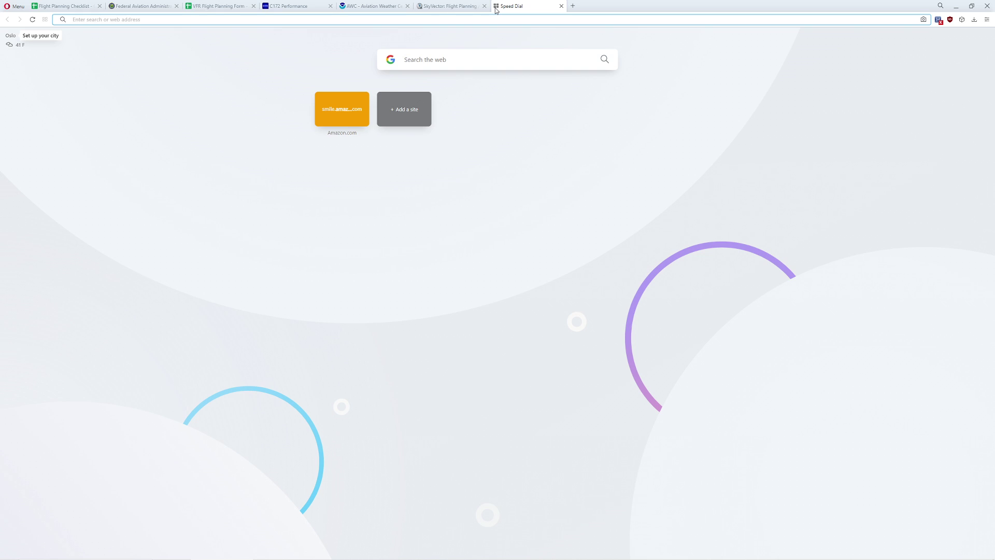
type("e6bx")
key("Return")
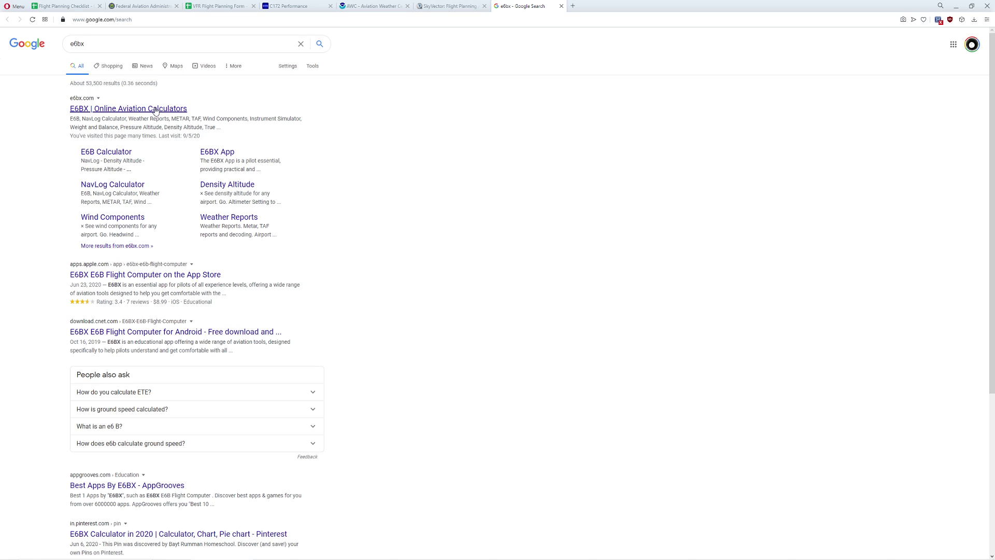
left_click(153, 109)
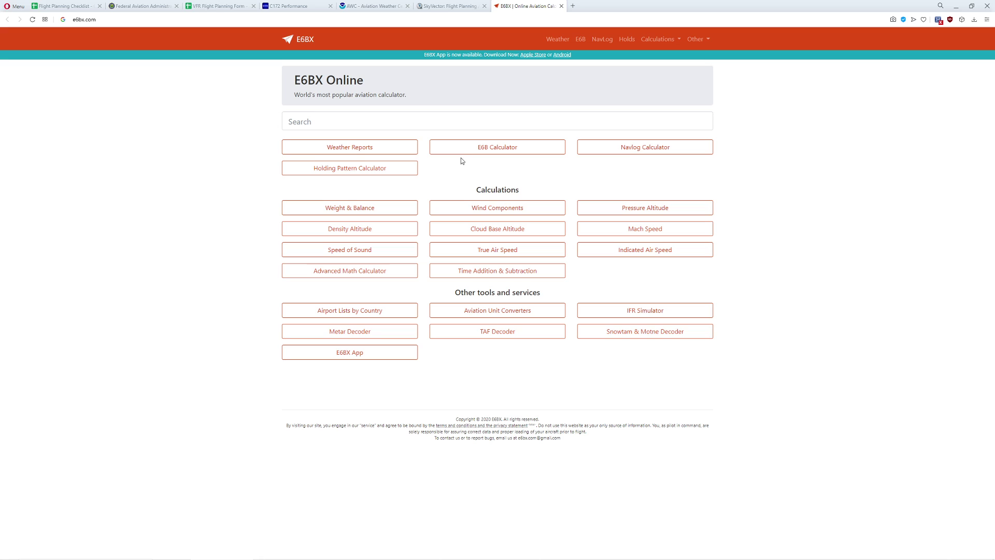
left_click(460, 151)
Step: Enter TAS 74, wind speed 0 and leg distance 4.335 to get the flight time
left_click(429, 113)
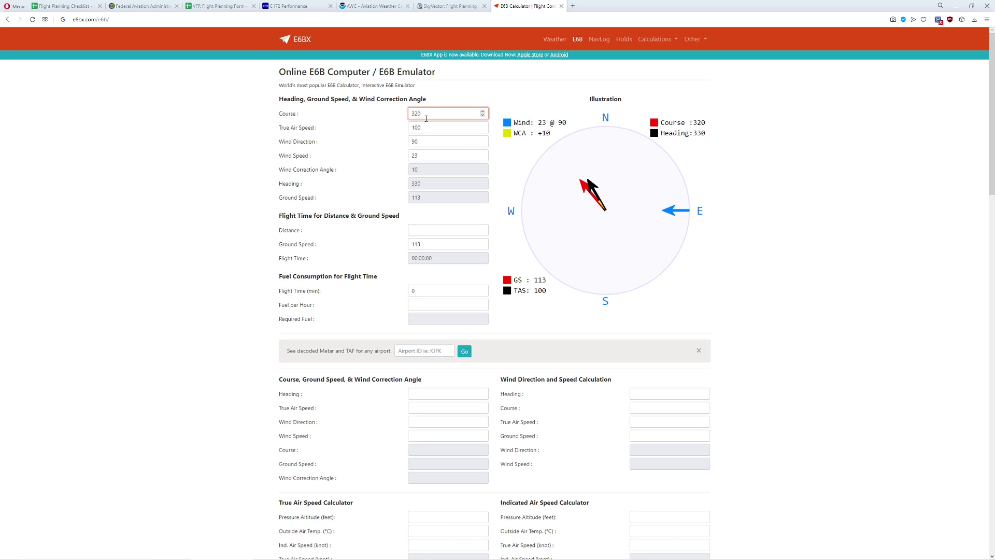
key("Tab")
type("74")
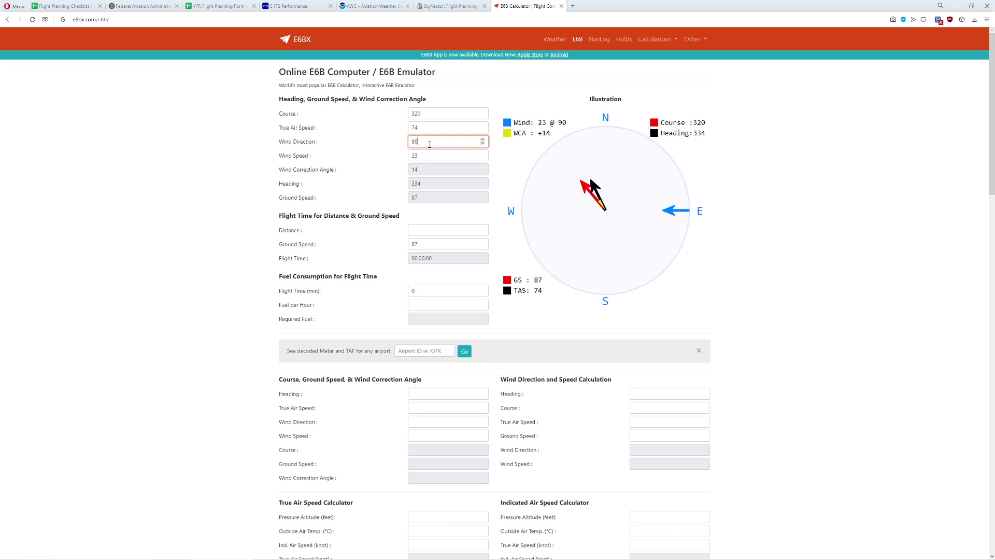
left_click_drag(414, 156, 423, 156)
key("BackSpace")
type("0")
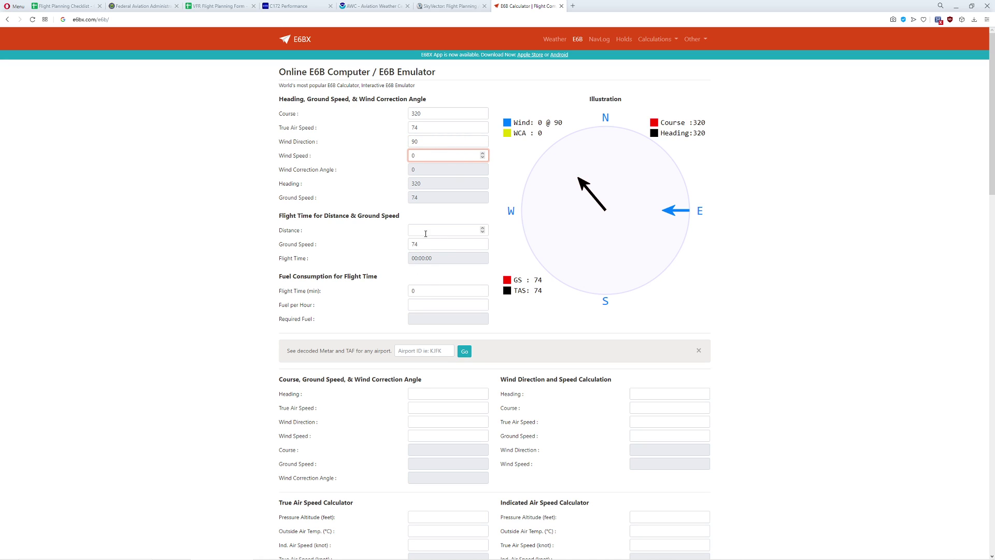
left_click(425, 228)
type("2")
key("BackSpace")
type("3")
key("BackSpace")
type("4")
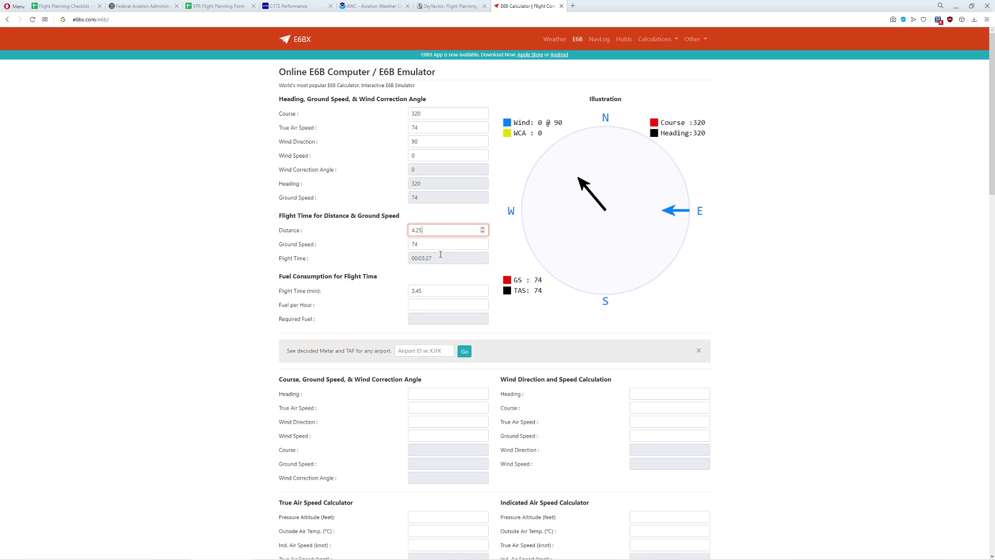
type(".3")
type("35")
Step: Enter 4.3 as the KGON leg distance in N5, then select the fuel cell S5
left_click(217, 6)
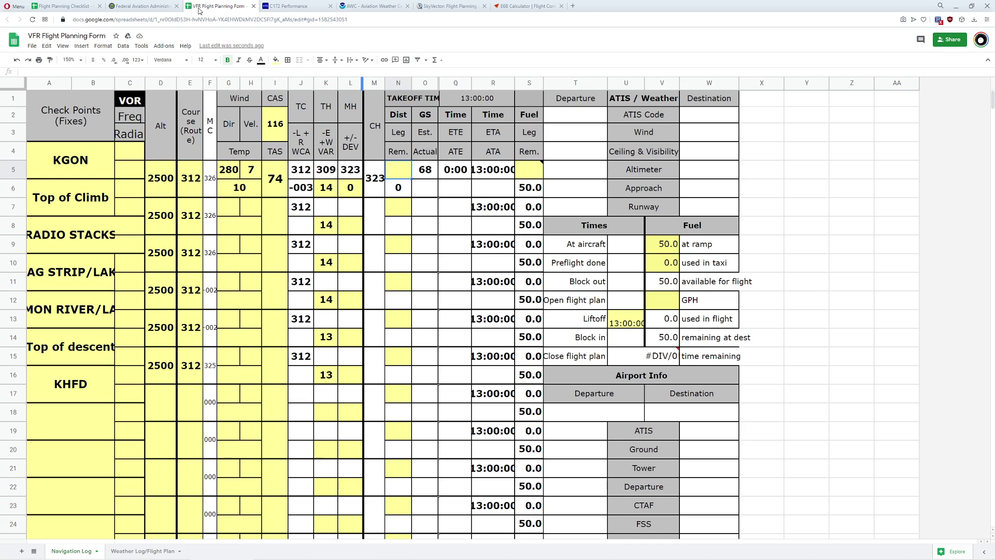
type("4.3")
key("Return")
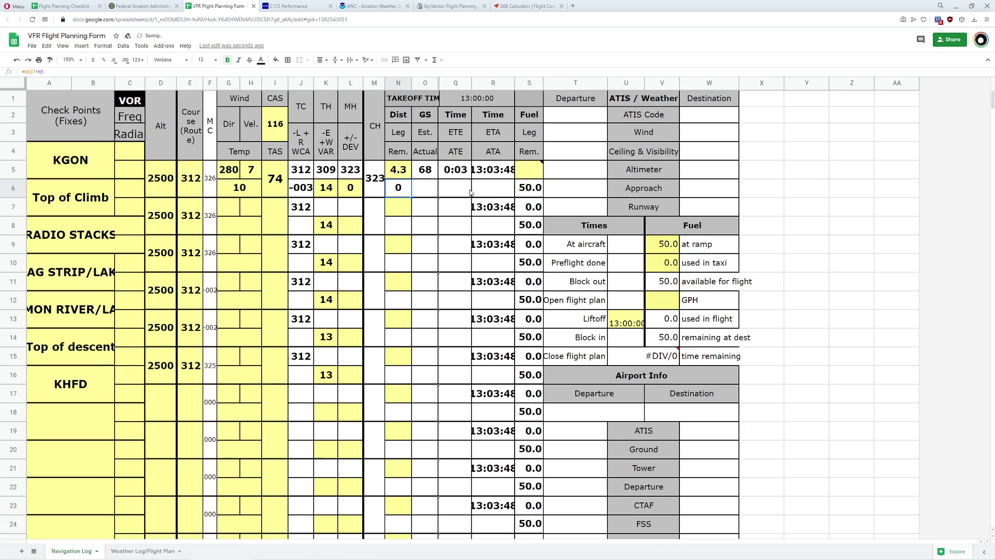
left_click(401, 204)
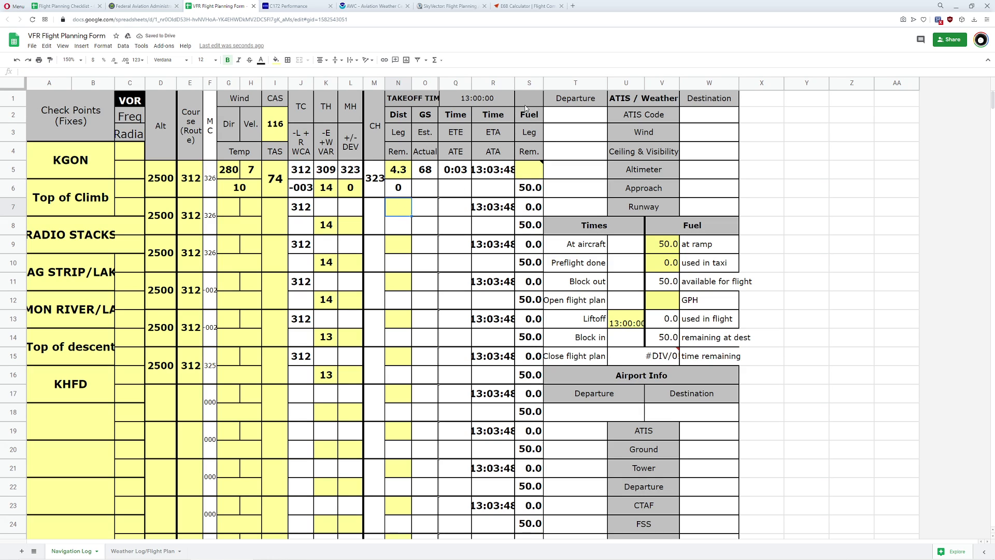
mouse_move(523, 172)
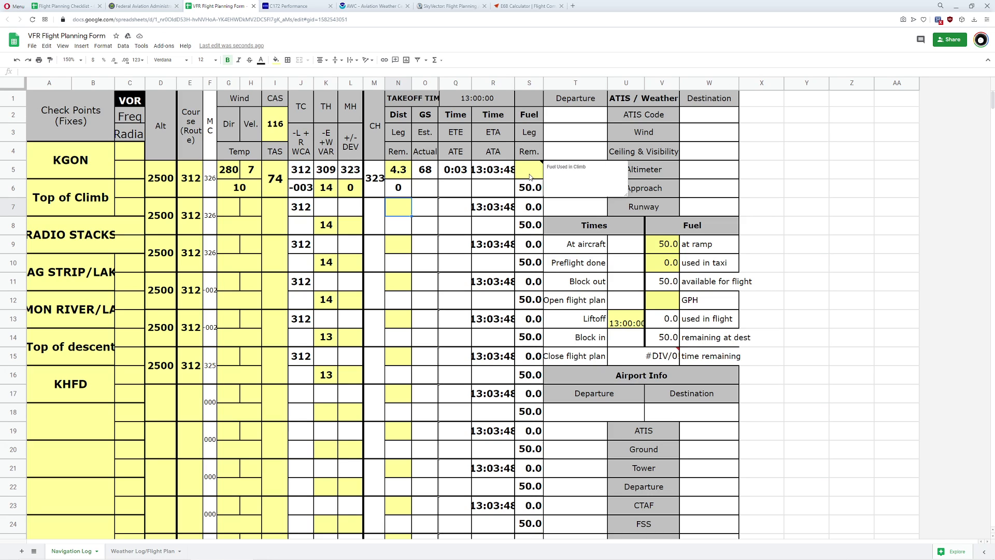
left_click(530, 175)
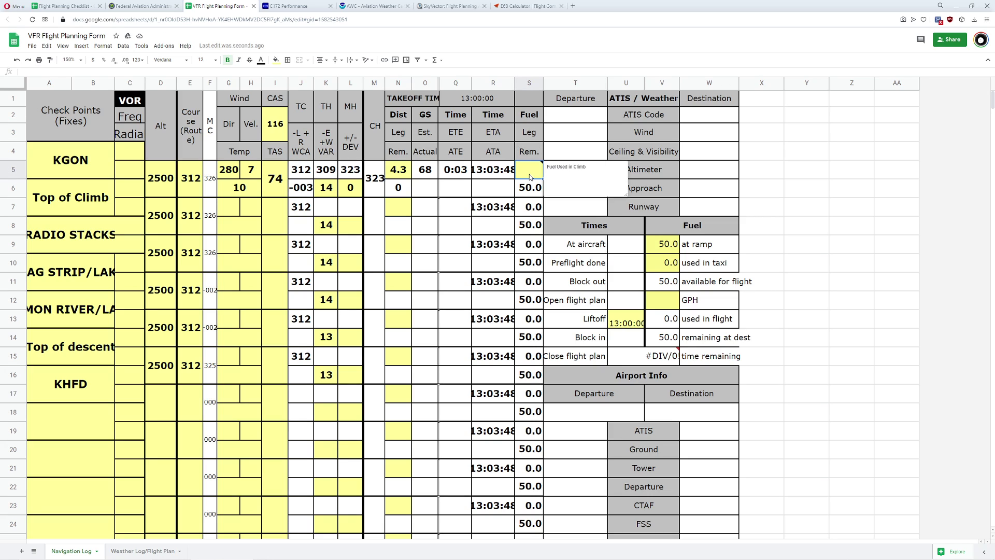
left_click(304, 8)
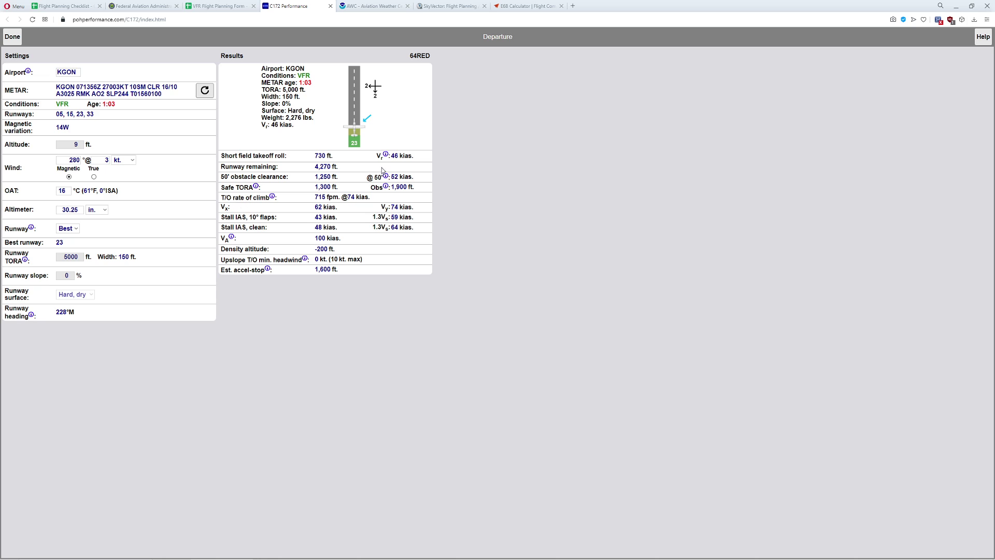
left_click(12, 36)
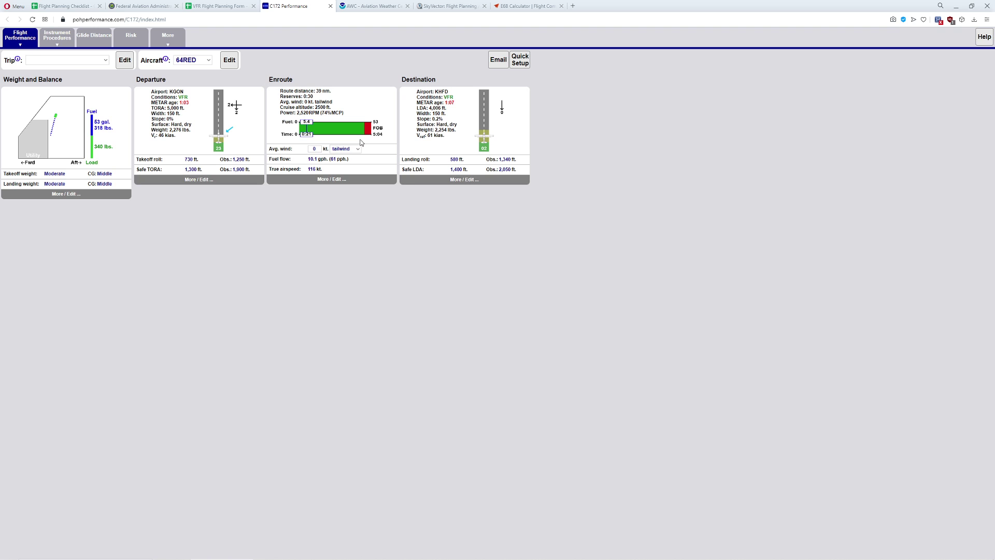
left_click(311, 123)
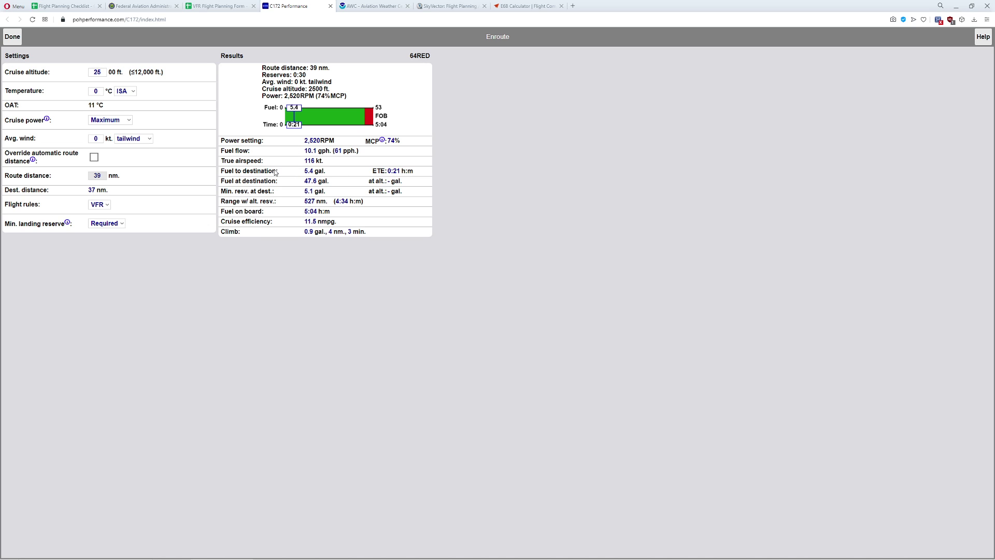
left_click(13, 37)
left_click(226, 121)
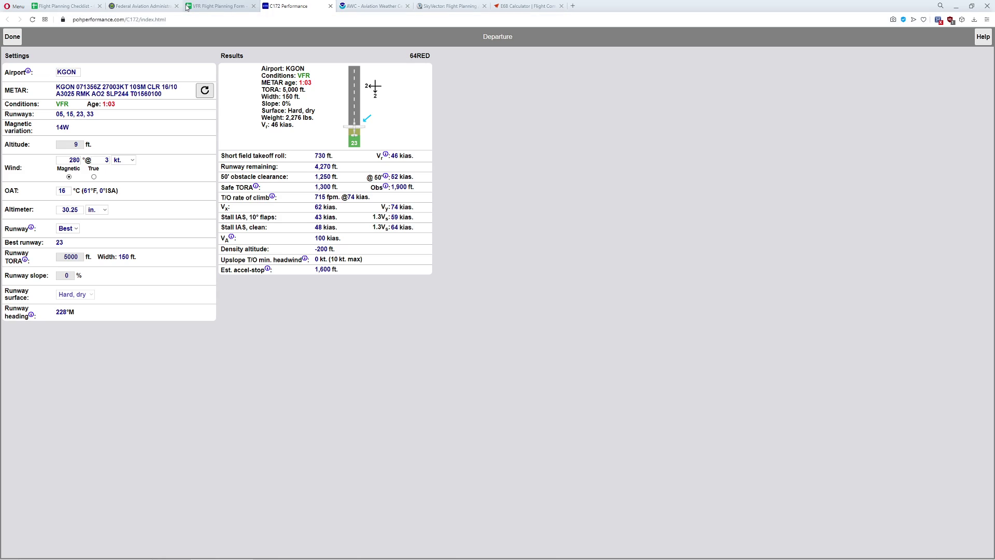
left_click(221, 6)
Step: Enter 2.4 gallons as the first leg's fuel in S5, leaving 47.6 remaining
type("2.4")
key("Return")
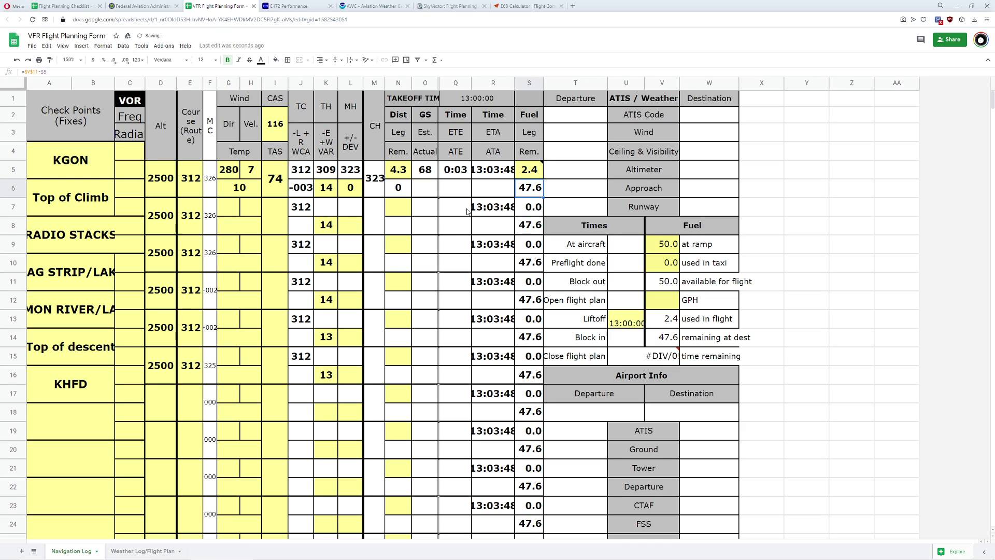
key("Left")
mouse_move(527, 171)
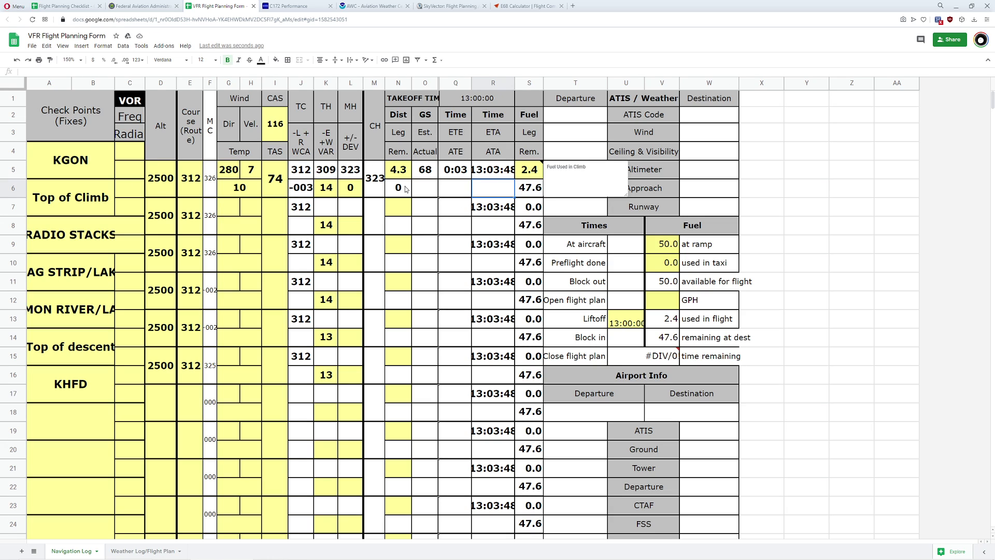
left_click(393, 174)
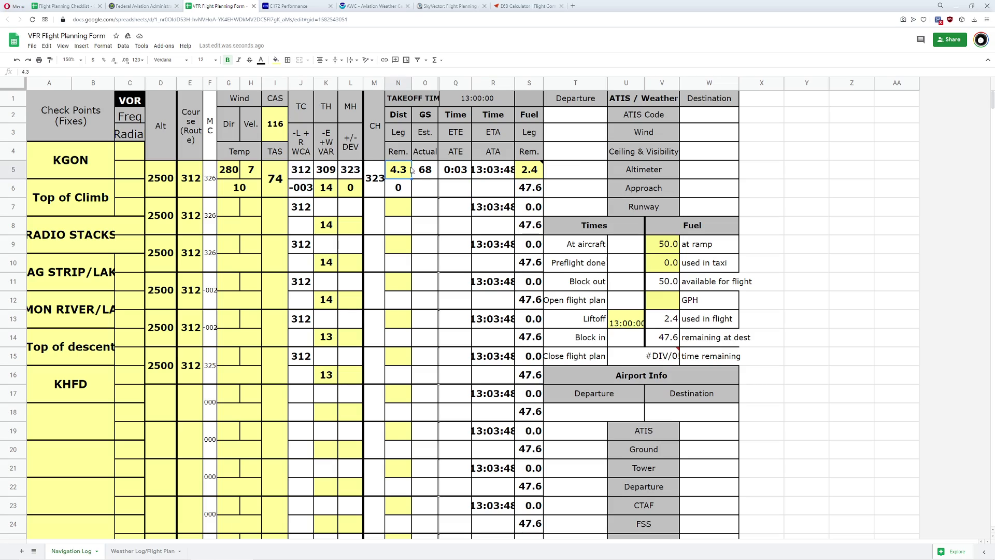
Step: Drag the KGON route leg to add a GPS waypoint near Groton at N41°22.73' W72°7.08'
left_click(450, 5)
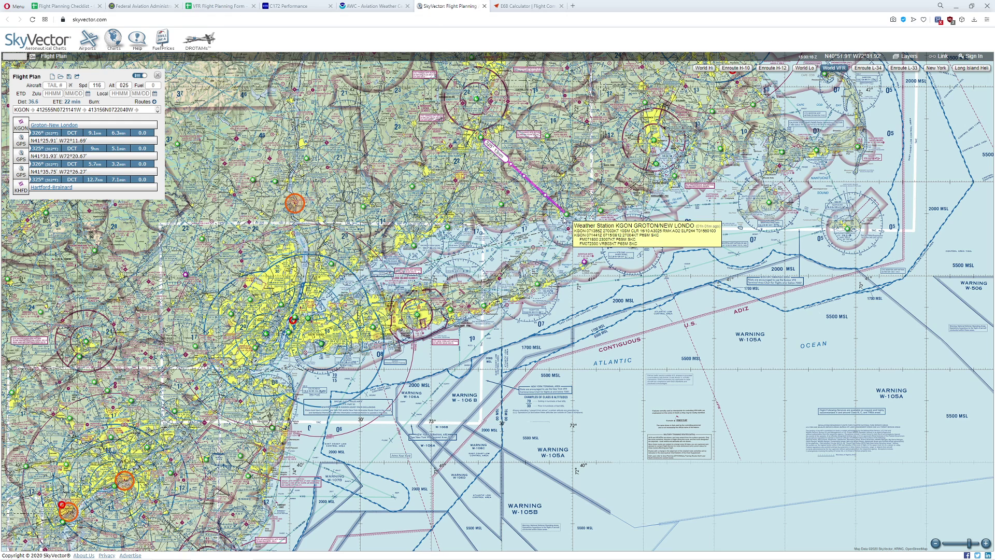
scroll(622, 217, "up", 2)
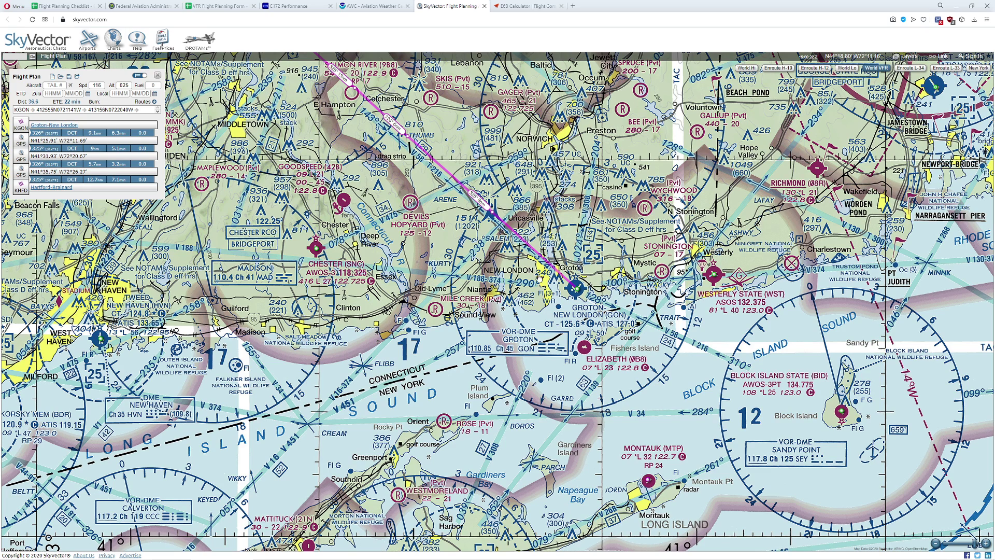
left_click_drag(525, 242, 520, 240)
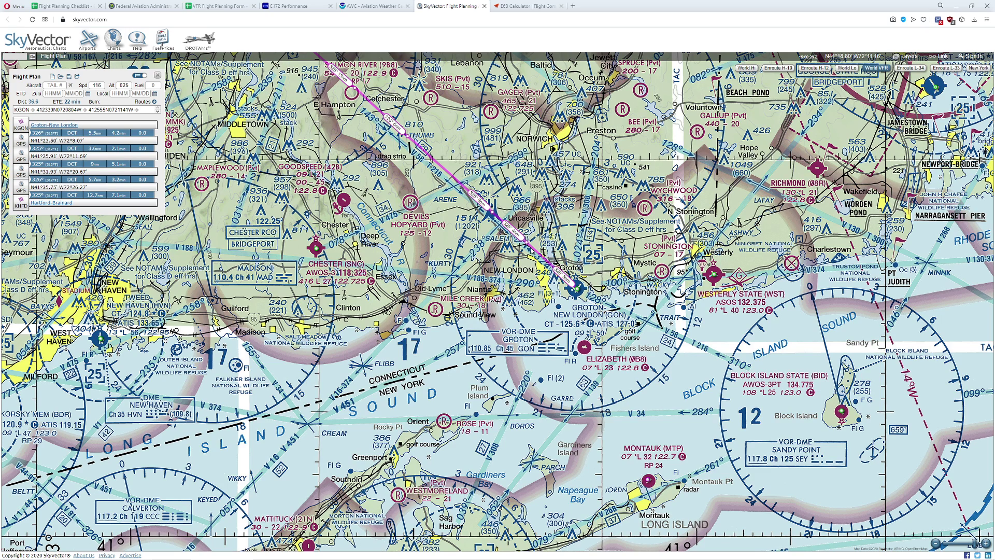
mouse_move(529, 244)
left_mouse_down()
mouse_move(521, 236)
mouse_move(539, 255)
left_mouse_up()
left_click(549, 284)
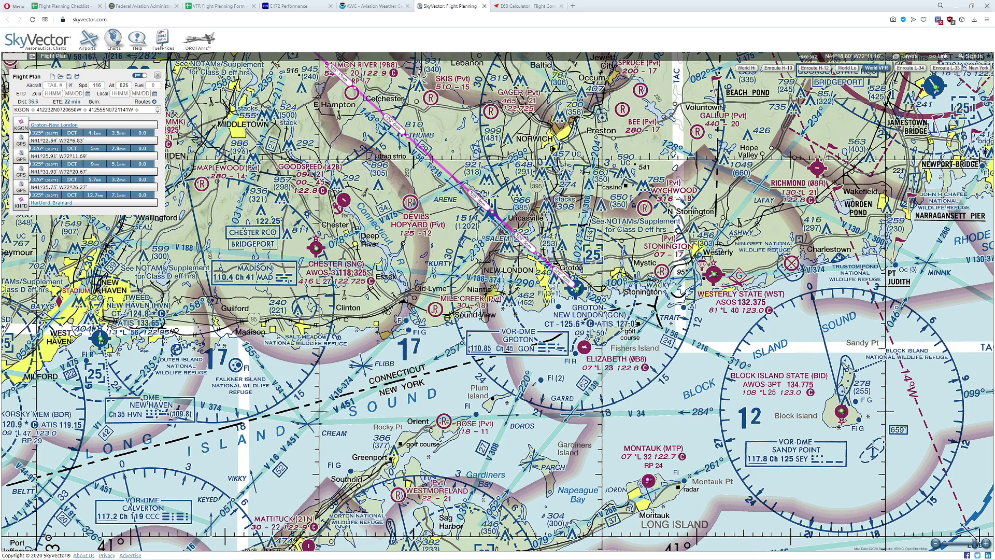
left_click_drag(539, 255, 536, 252)
left_click(550, 282)
Step: Look up the 3000 ft winds (285 @ 15 kn) on the Weather Log sheet for the Top of Climb leg
left_click(214, 7)
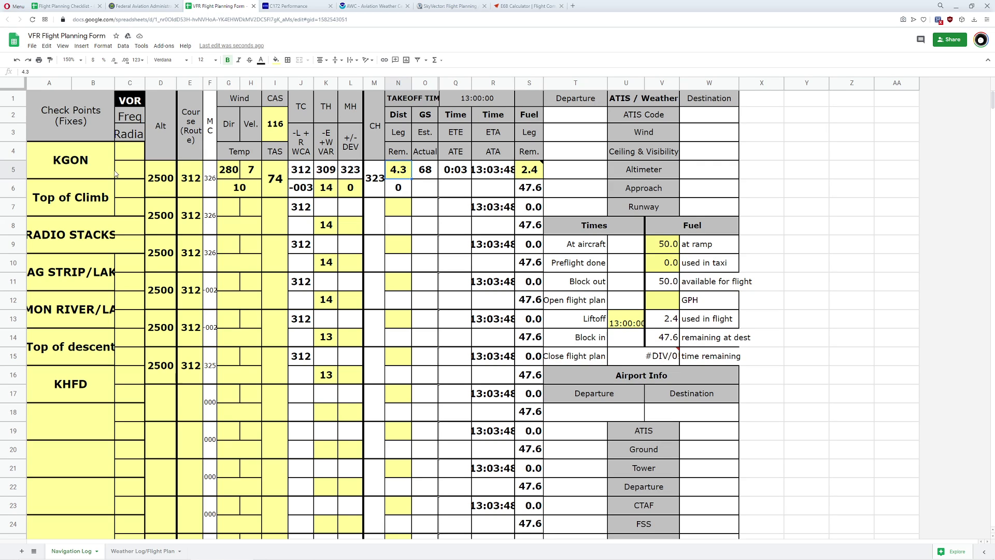
left_click(226, 209)
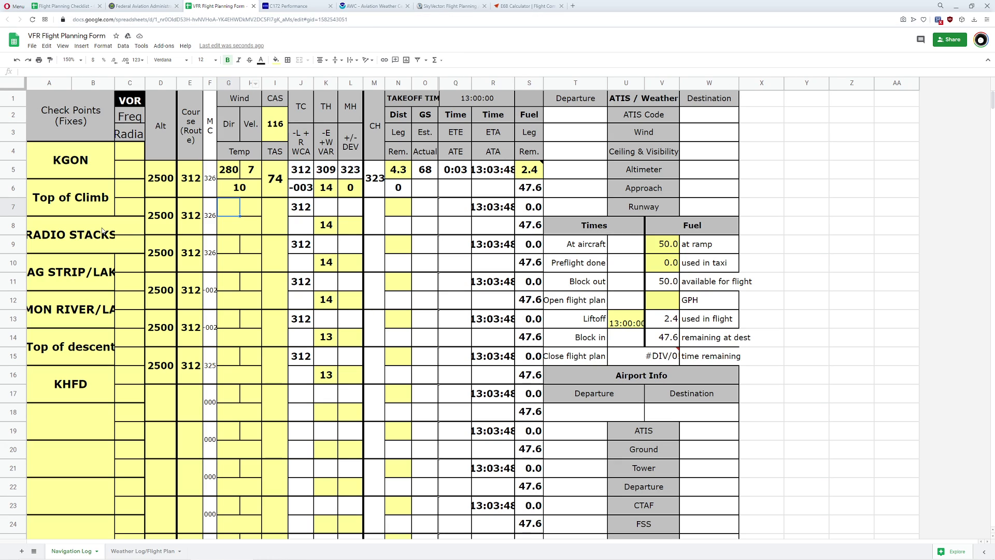
left_click(137, 550)
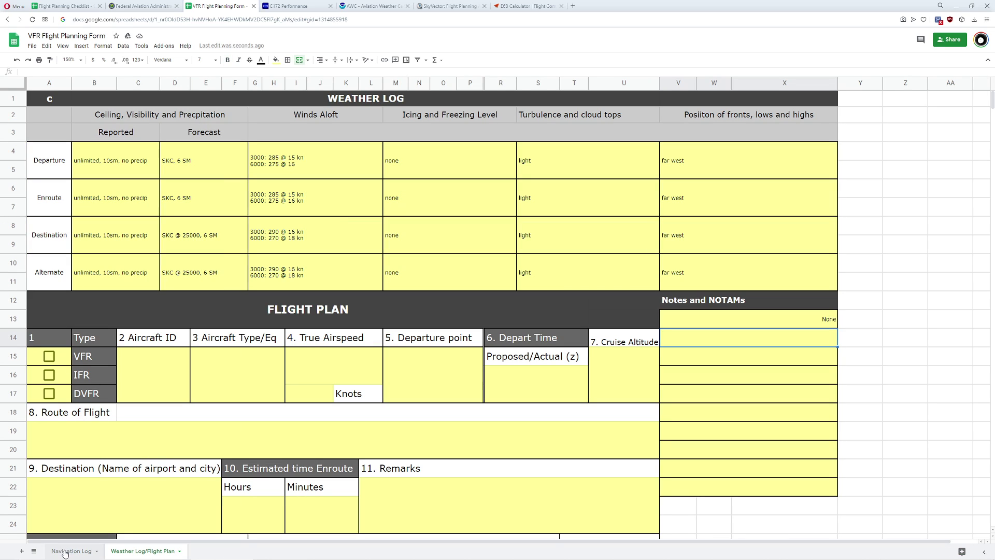
left_click(65, 551)
Step: Enter Top of Climb winds of 285 at 15 knots in G7 and H7
type("285")
left_click(249, 212)
left_click(132, 552)
left_click(77, 551)
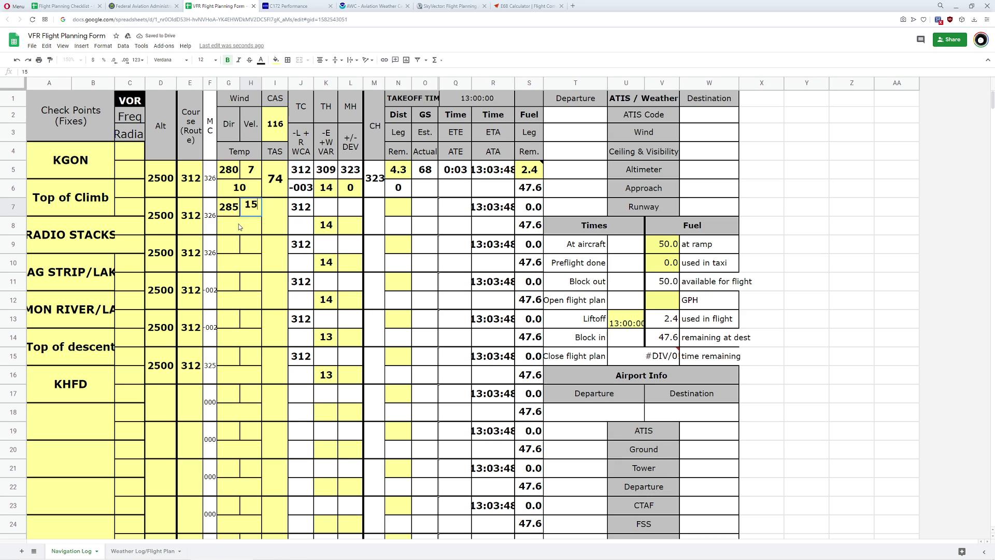
type("15")
key("Return")
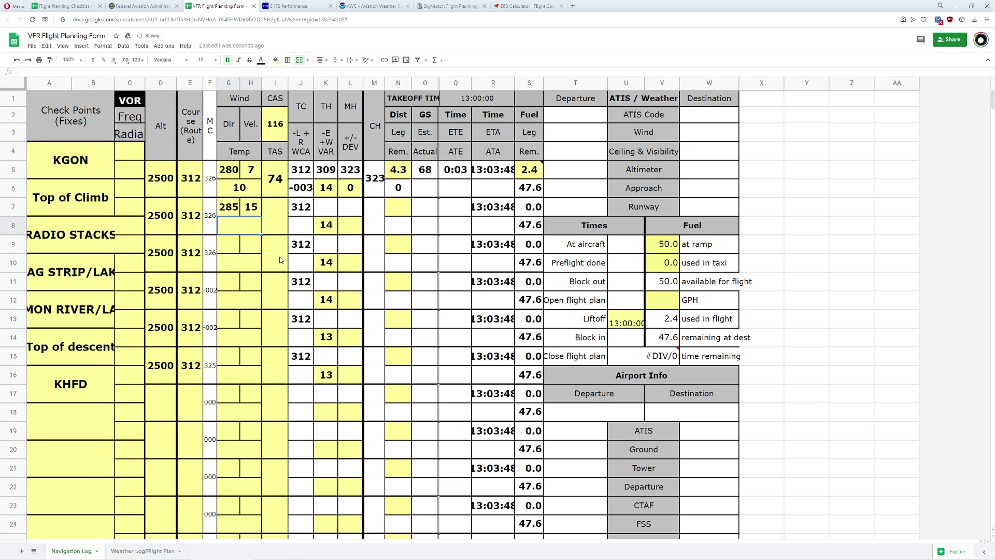
Step: Enter a temperature of 6 and winds of 285 at 15 for legs G9:H9 and G11:H11
type("6")
left_click(239, 250)
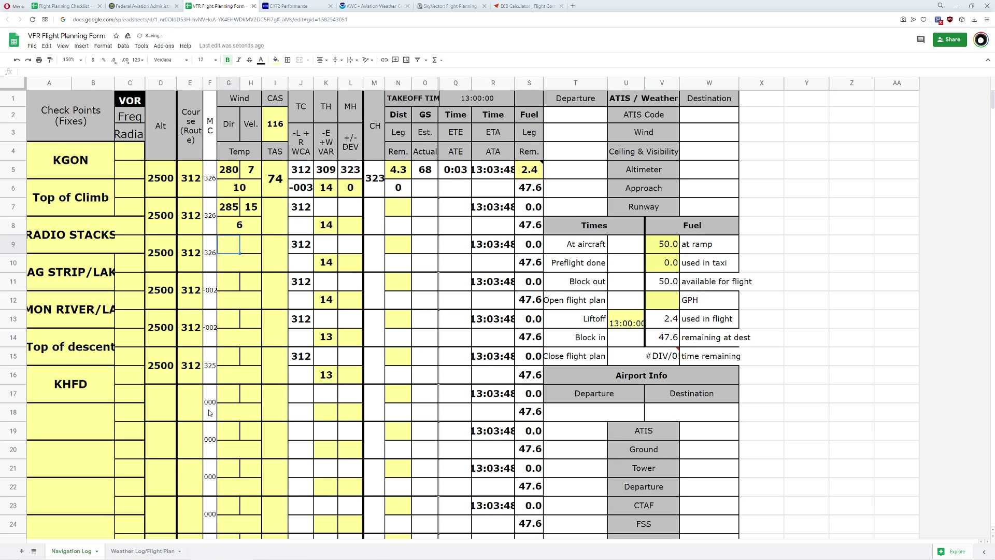
left_click(143, 550)
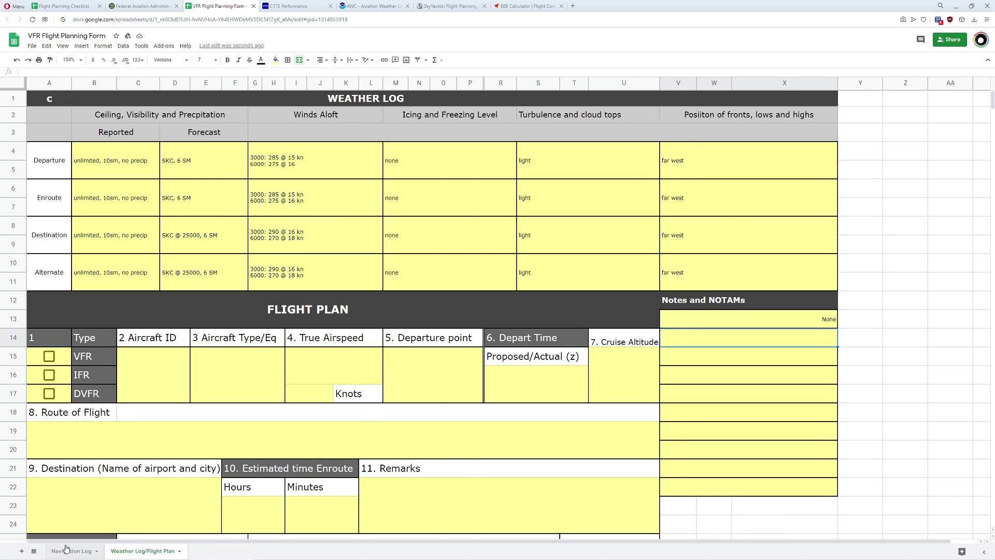
left_click(66, 548)
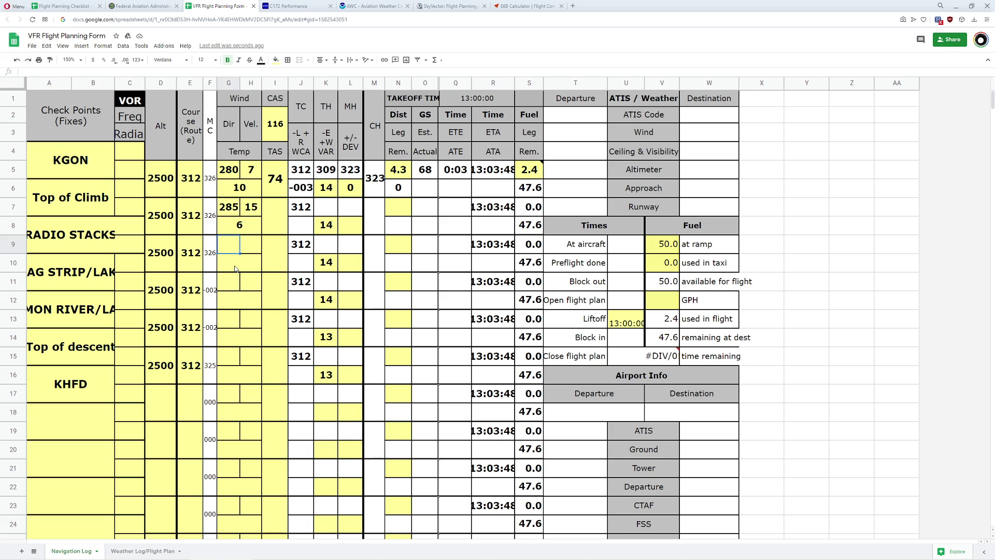
type("285")
key("Tab")
type("15")
key("Return")
left_click(238, 281)
type("285")
key("Tab")
type("15")
Step: Enter winds of 290 at 16 knots for the last two legs in G13:H13 and G15:H15
left_click(226, 318)
left_click(147, 550)
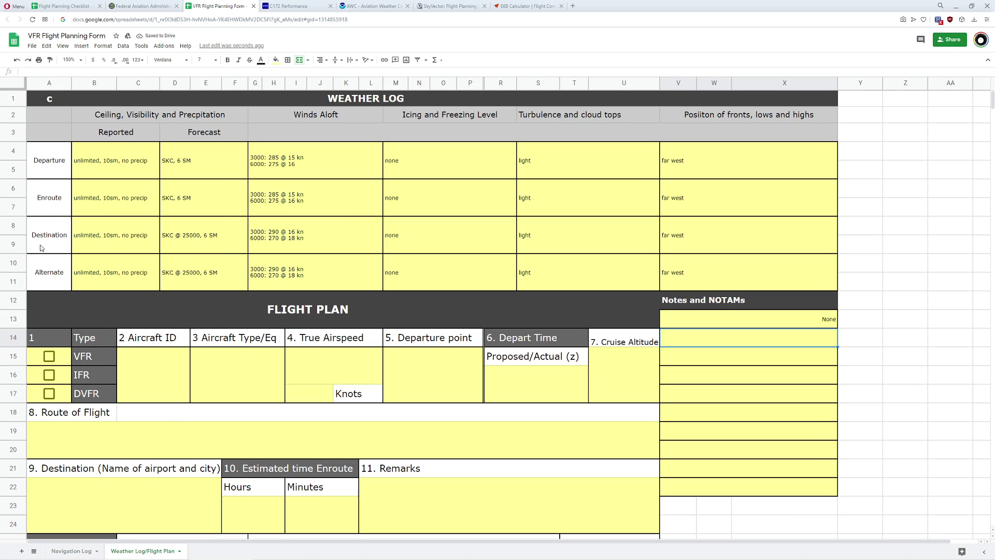
left_click(71, 550)
type("290")
key("Tab")
type("16")
key("Return")
key("Return")
type("290")
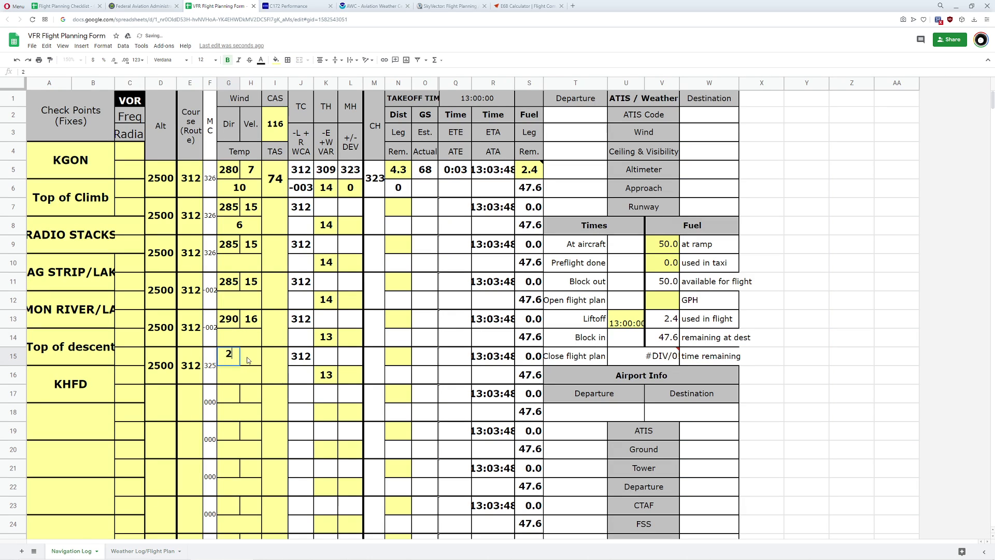
key("Tab")
type("16")
key("Return")
Step: Fill in leg temperatures of 6, 6, 6 and 7 in G10, G12, G14 and G16
left_click(246, 264)
type("6")
key("Return")
type("6")
left_click(244, 344)
left_click(238, 383)
type("5")
left_click(250, 339)
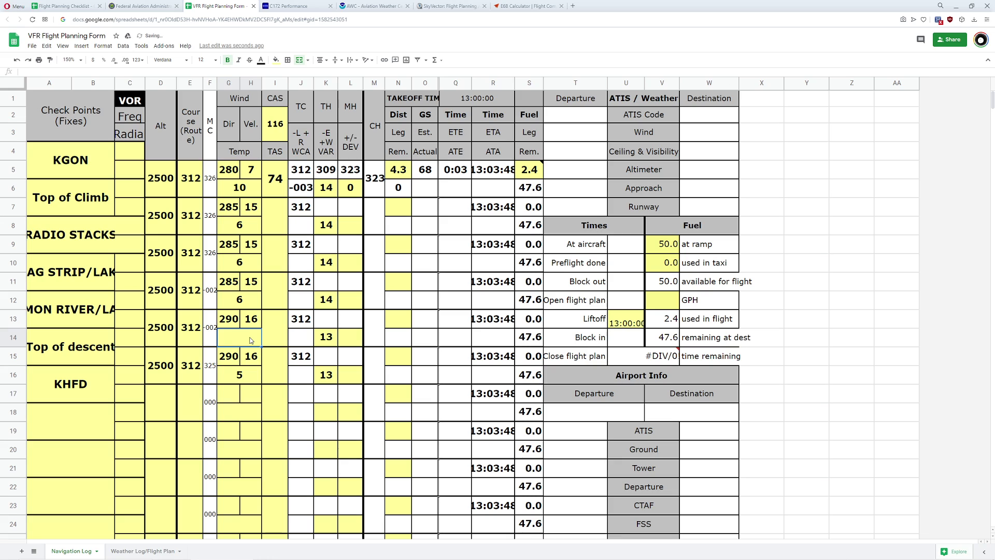
type("6")
left_click(261, 378)
type("7")
key("Return")
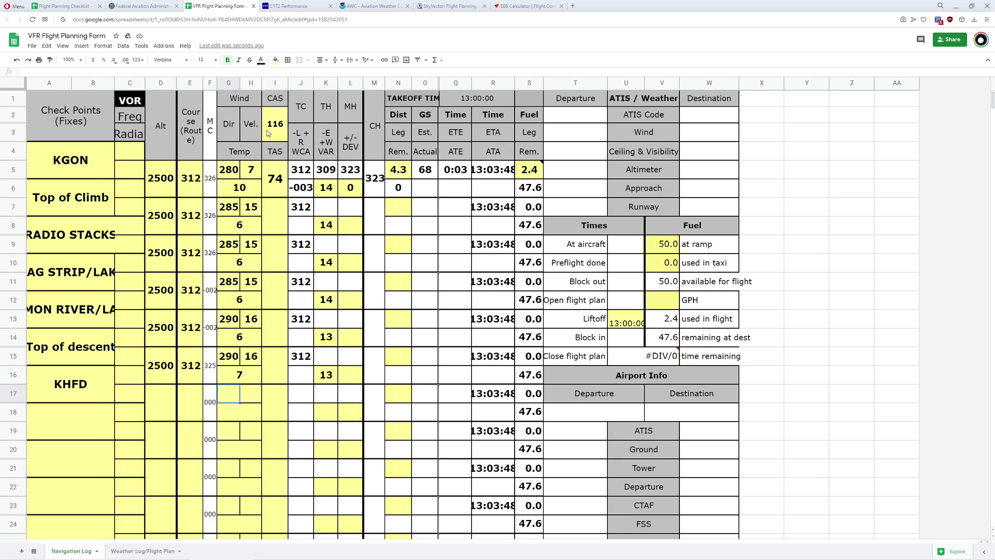
Step: Enter a true airspeed of 116 in I7, I9, I11, I13 and I15
left_click(276, 210)
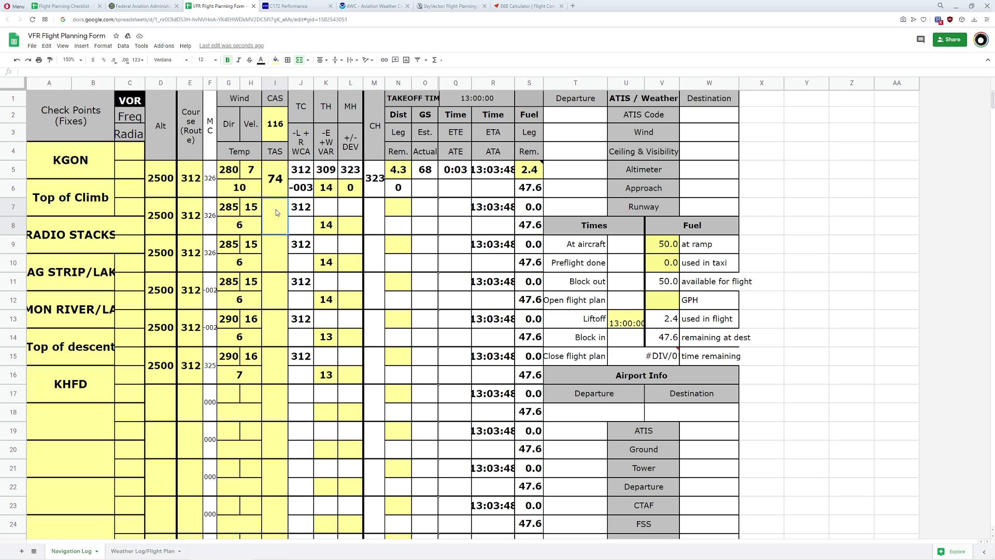
type("116")
key("Return")
type("116")
key("Return")
type("11")
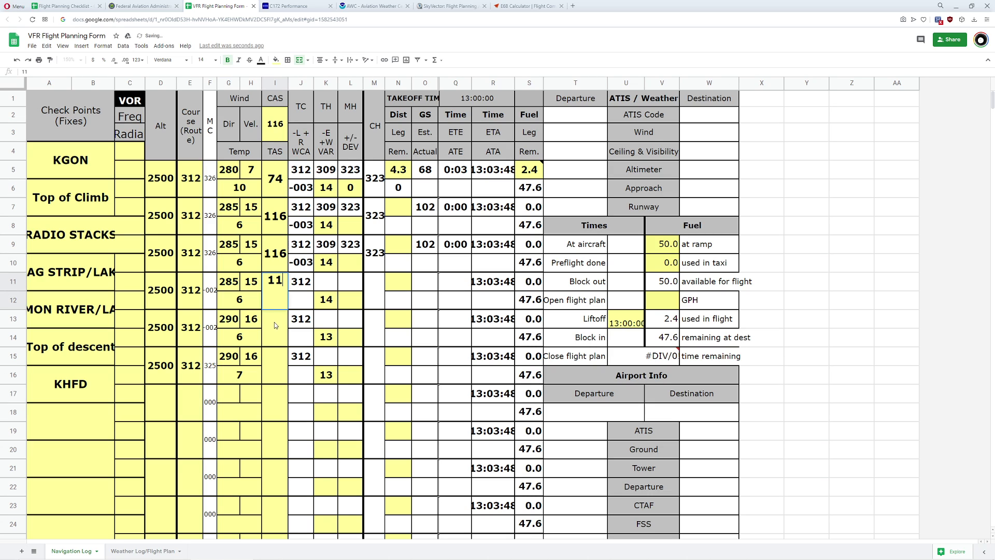
type("6")
key("Return")
type("116")
key("Return")
type("116")
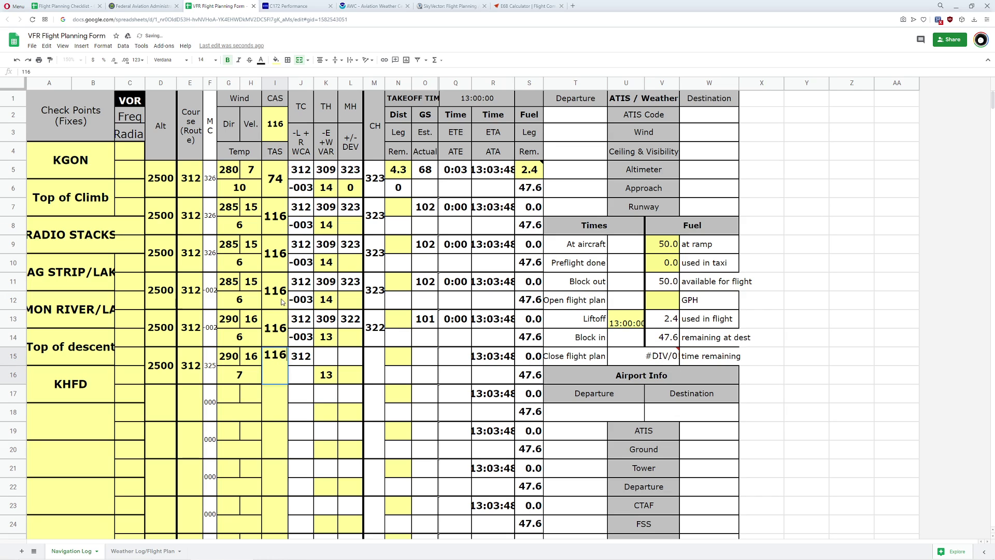
left_click(282, 301)
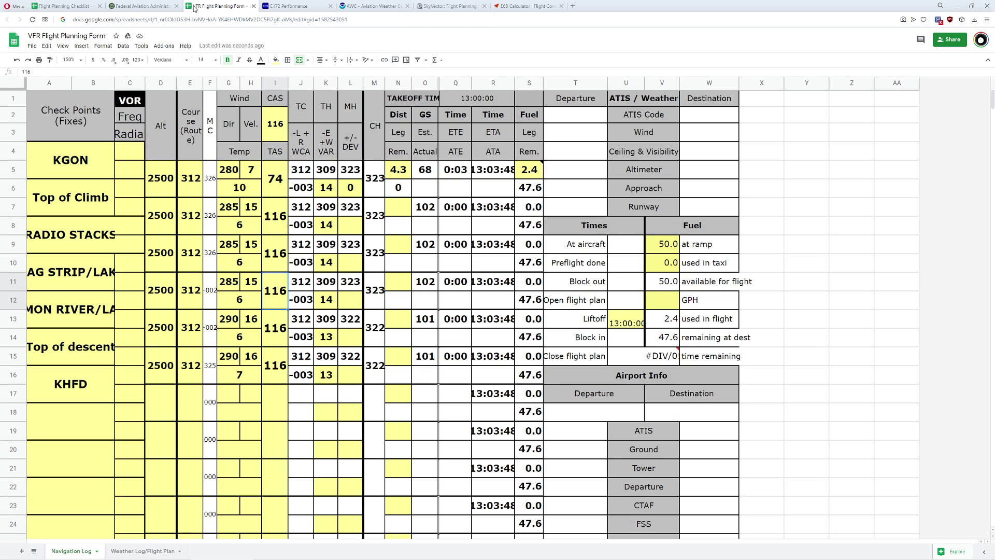
Step: Enter leg distances of 4.7, 9 and 5.7 nm from the SkyVector chart
left_click(434, 11)
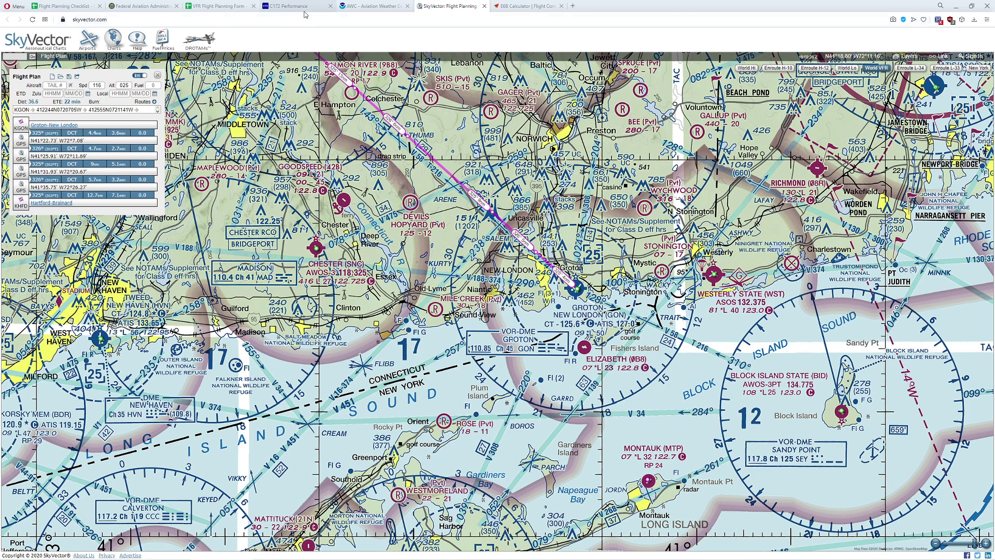
left_click(216, 6)
left_click(398, 207)
type("4.7")
left_click(398, 244)
type("9")
left_click(398, 282)
type("5.7")
key("Return")
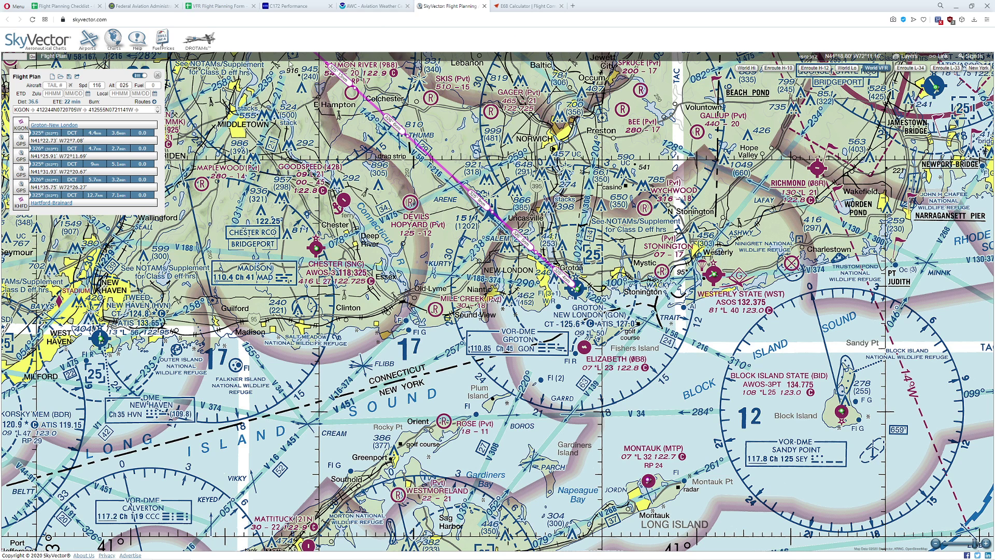
Step: Enter 12.7 nm as the MON RIVER leg distance after rechecking the chart
left_click(446, 6)
left_click(220, 6)
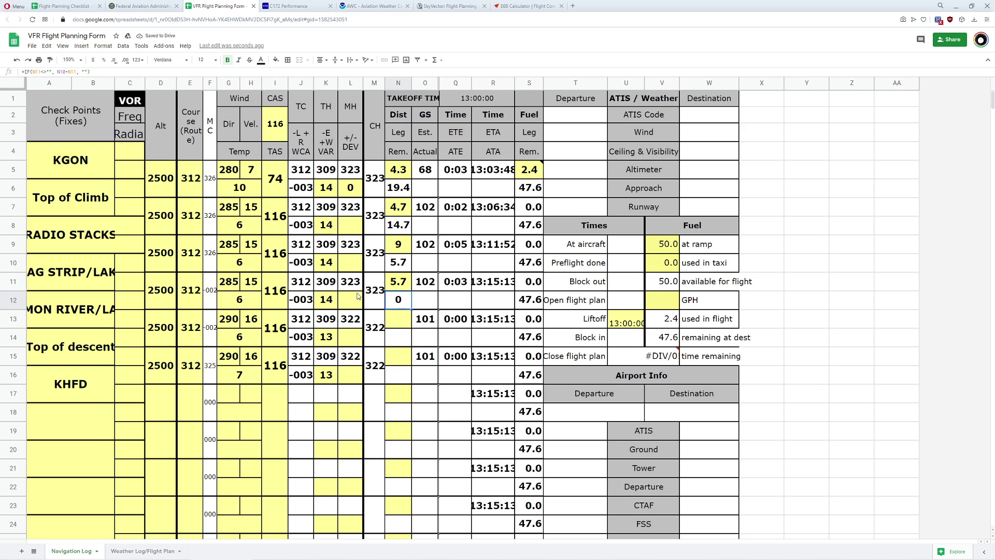
left_click(398, 322)
type("12.7")
left_click(402, 358)
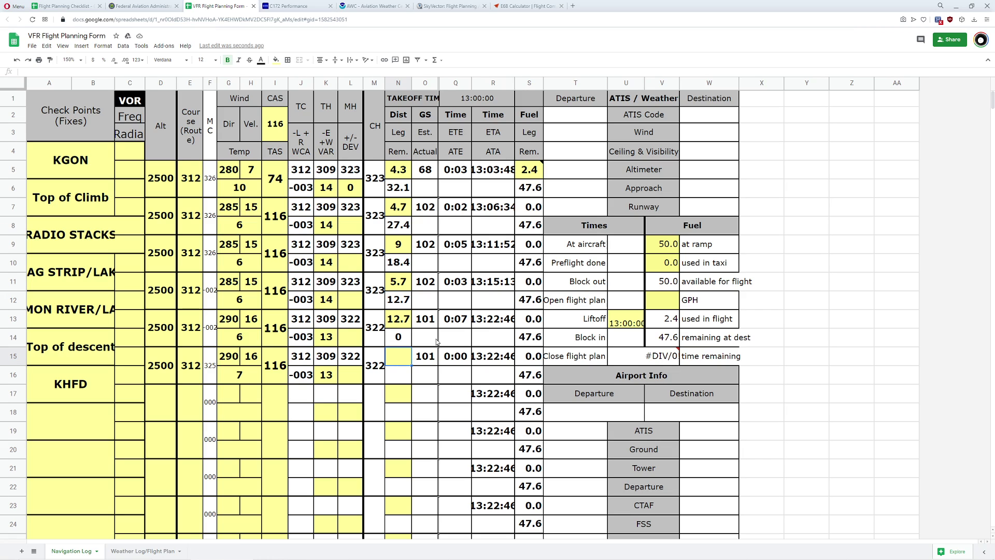
Step: Set the final leg's altitude in D15 to 1000
left_click(168, 369)
type("1000")
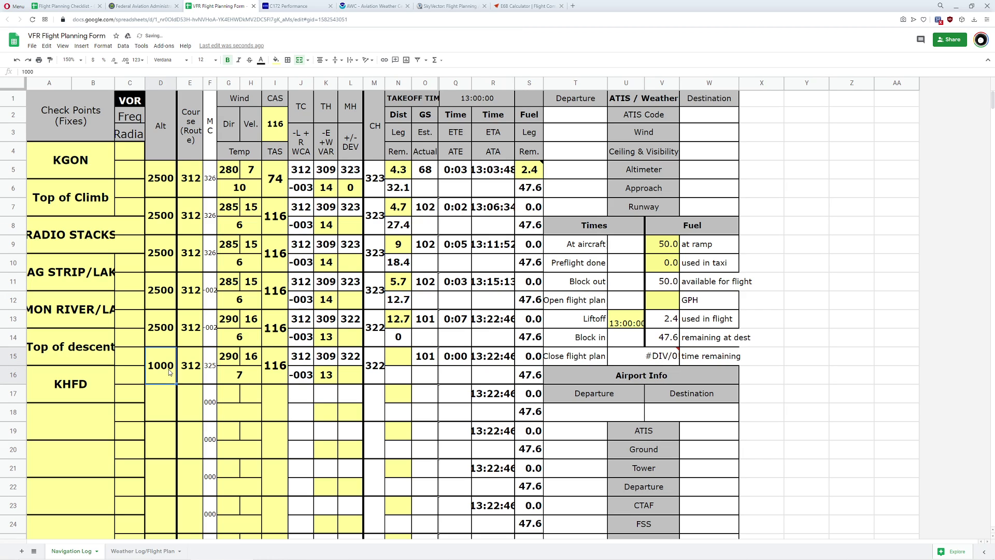
left_click(399, 322)
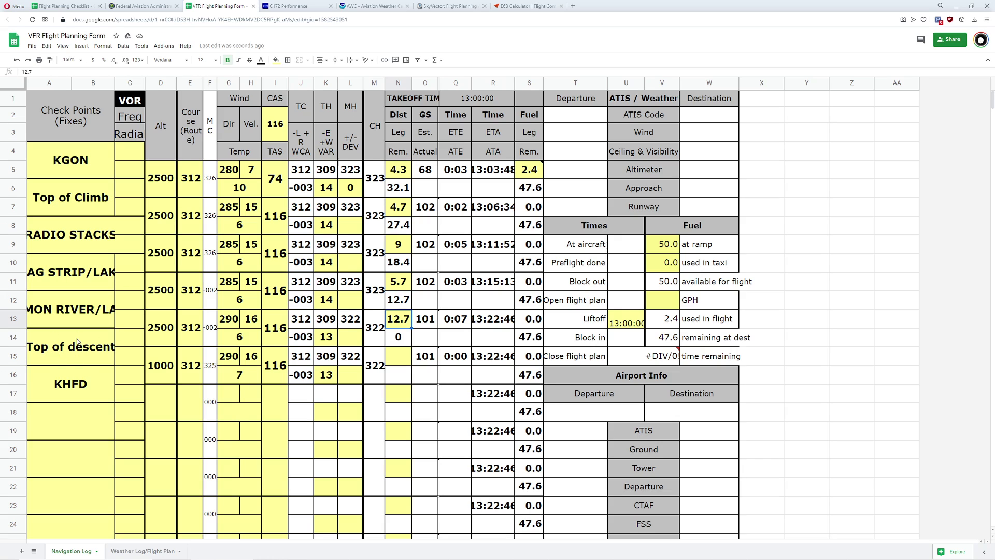
left_click(167, 367)
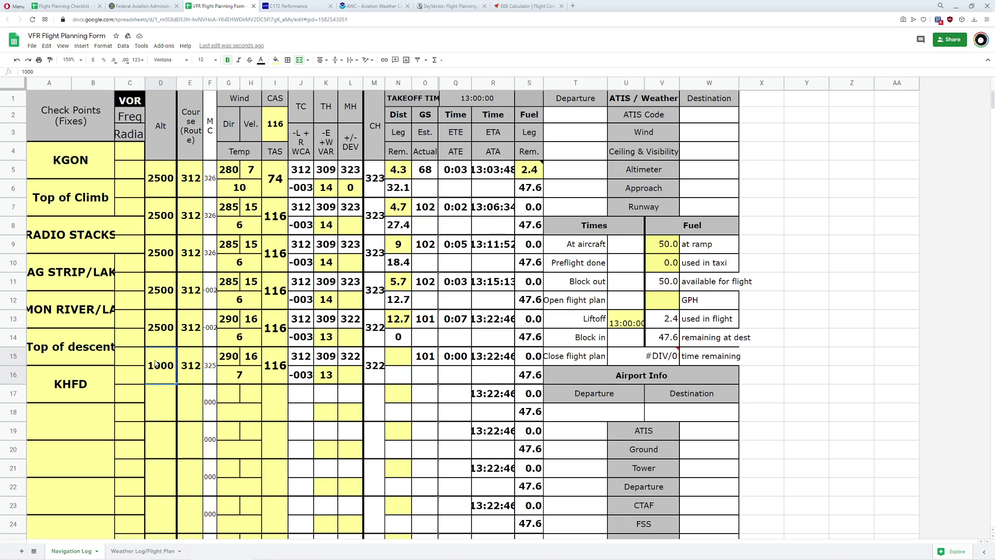
Step: Enter 0 deviation in DEV cells L8, L10, L12, L14 and L16
left_click(352, 226)
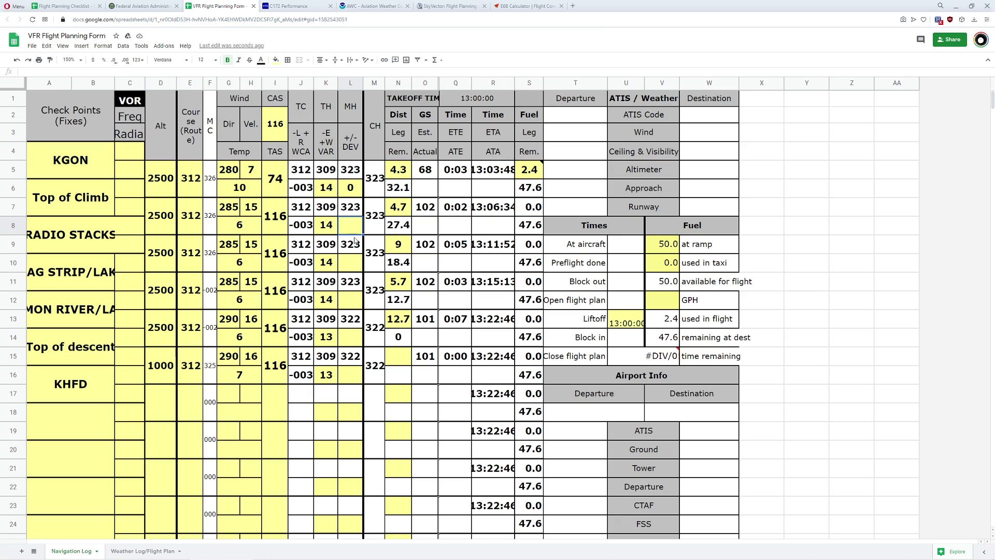
type("0")
left_click(351, 262)
type("0")
left_click(350, 300)
type("0")
left_click(350, 337)
type("0")
left_click(350, 374)
type("0")
left_click(400, 353)
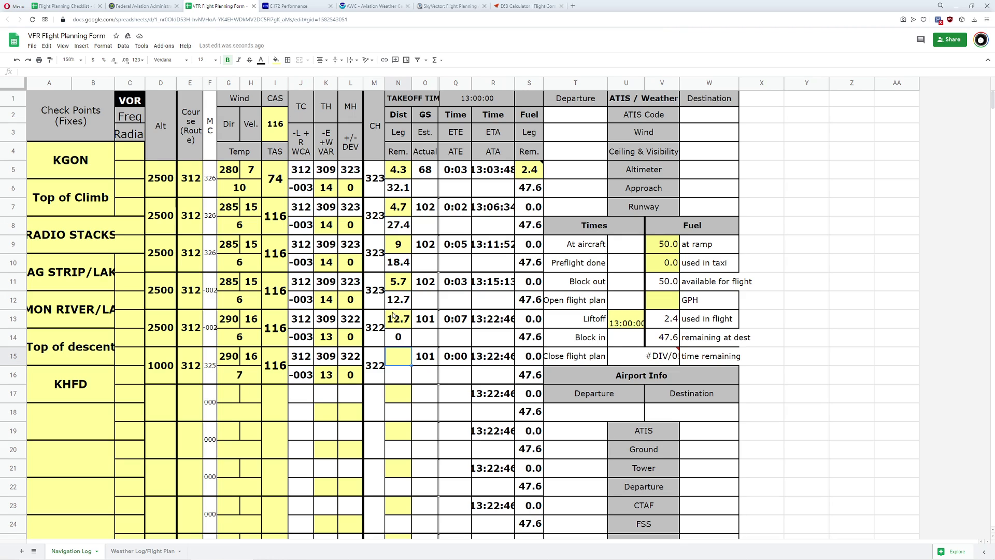
left_click(406, 321)
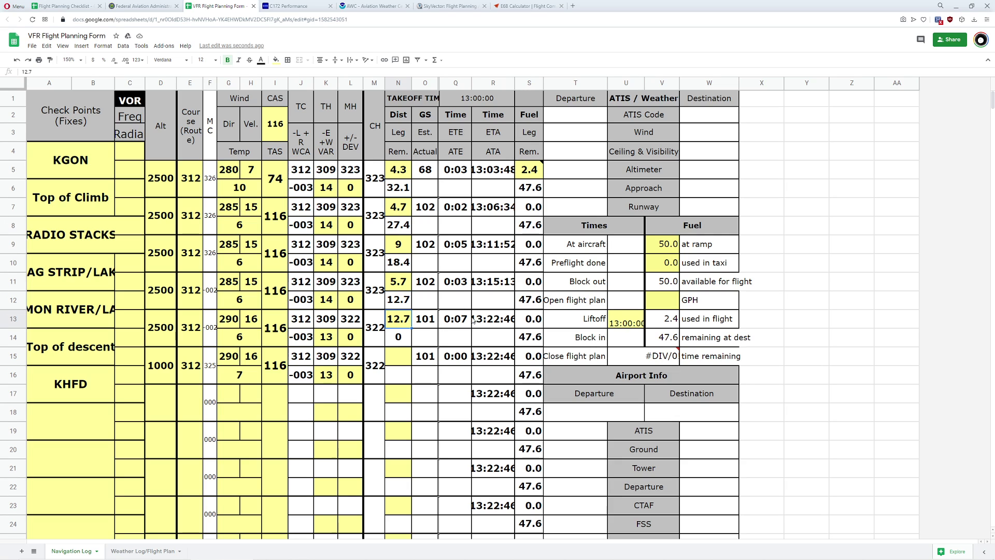
Step: Set the E6BX flight time ground speed to 116 knots
left_click(532, 7)
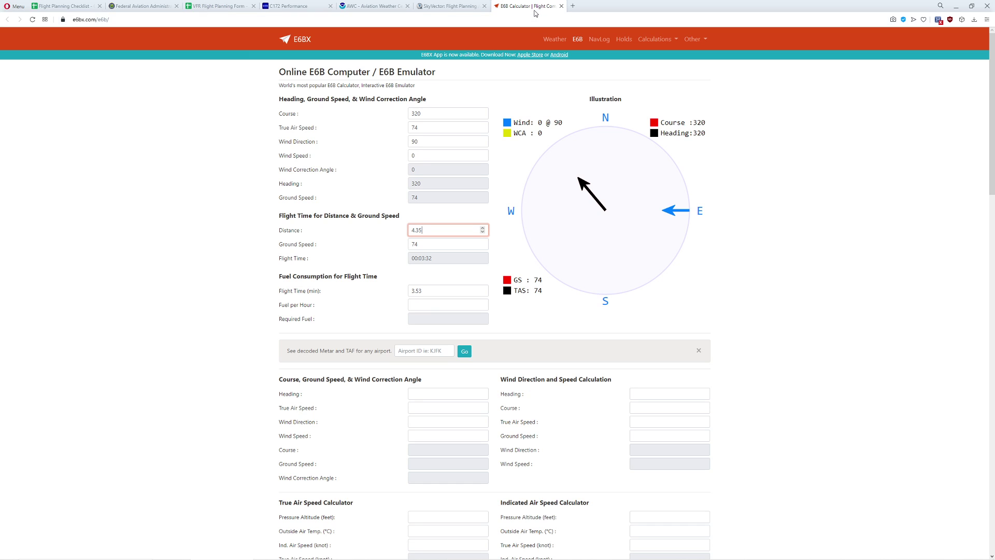
left_click(429, 244)
double_click(428, 243)
type("116")
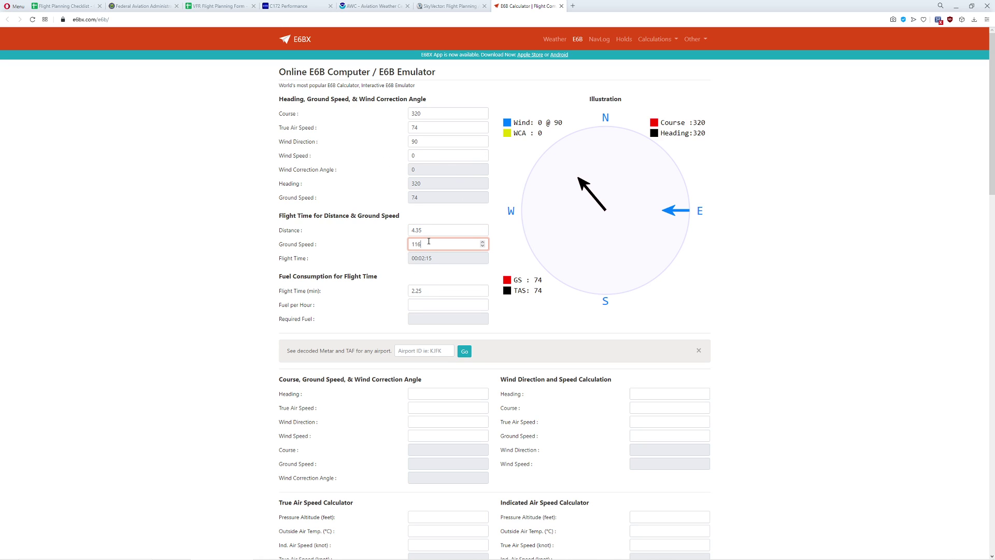
left_click(400, 242)
Step: Enter a distance of 5.85 nm and read the resulting flight time
left_click(433, 230)
double_click(433, 229)
type("5")
left_click(400, 231)
left_click(427, 229)
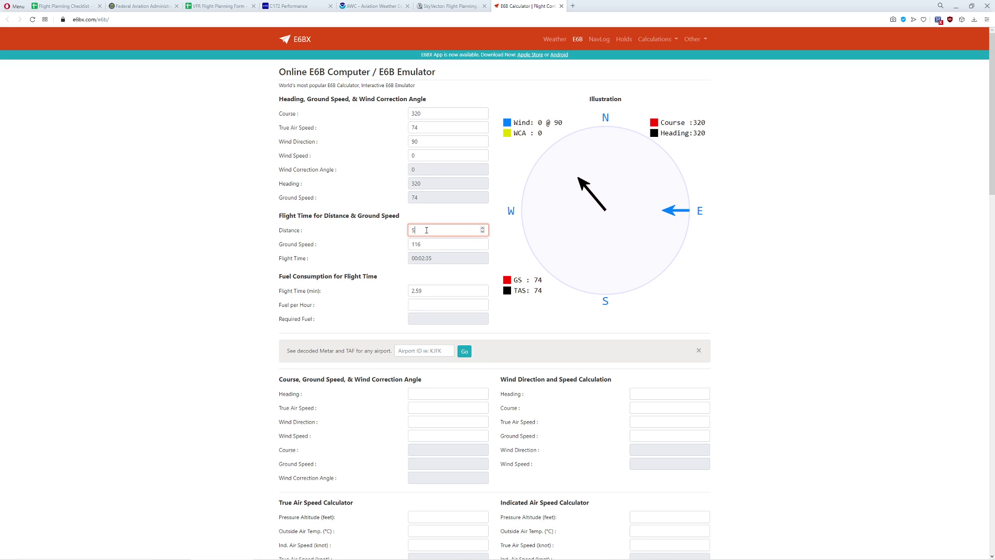
left_click(483, 228)
key("BackSpace")
type("5.9")
key("BackSpace")
type("85")
left_click(434, 244)
left_click(437, 230)
left_click(432, 241)
Step: Compute 12.7 − 5.8 = 6.9 on the Windows Calculator
left_click(449, 6)
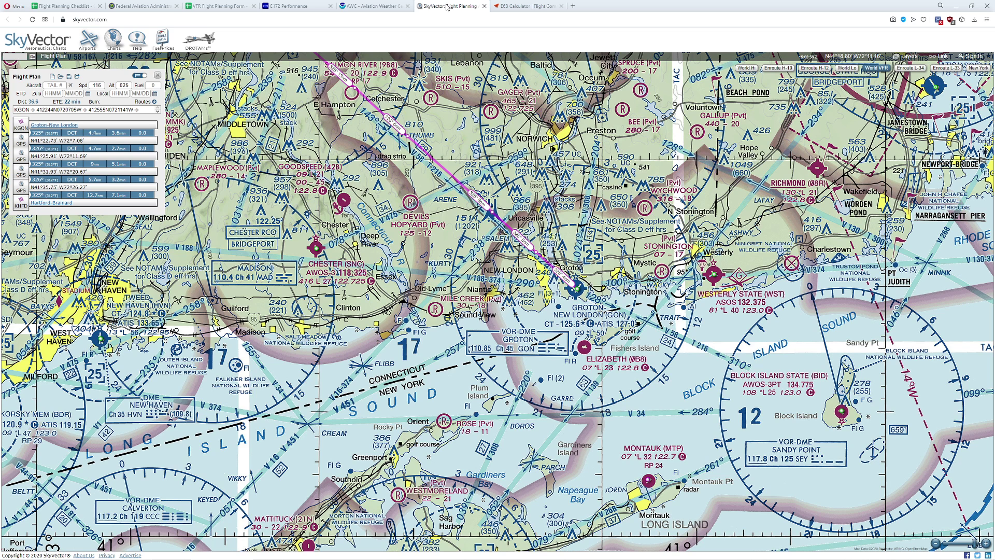
left_click(218, 6)
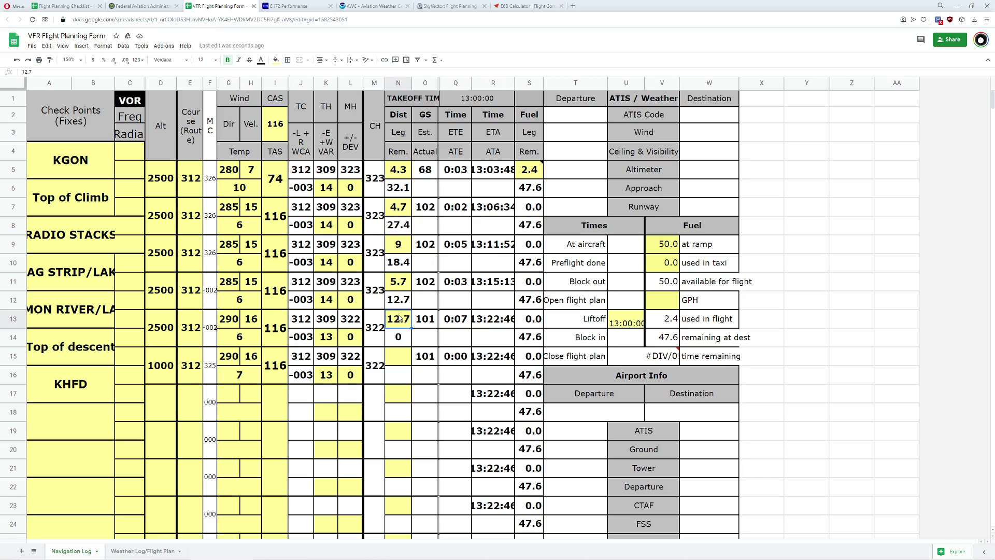
type("5.8")
left_click(398, 356)
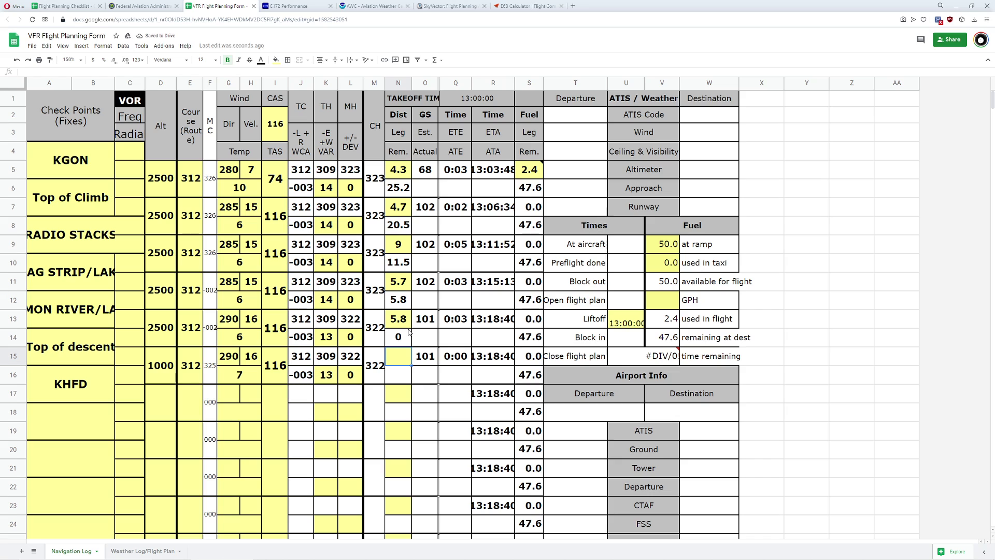
key("XF86Calculator")
type("12.7-5.")
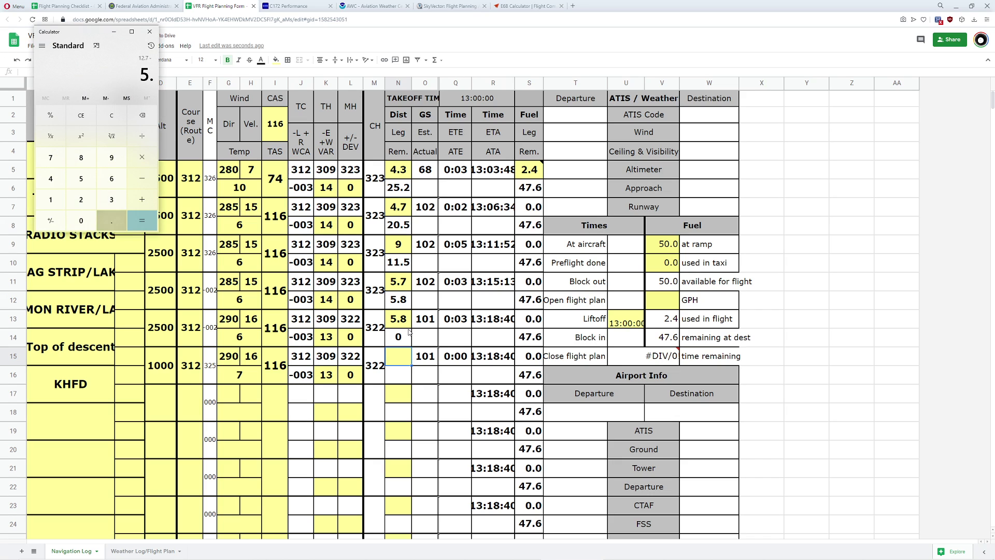
type("8=")
left_click(405, 364)
Step: Enter 6.9 nm for MON RIVER in N13 and 5.8 nm for the descent leg in N15
type("6.9")
key("Return")
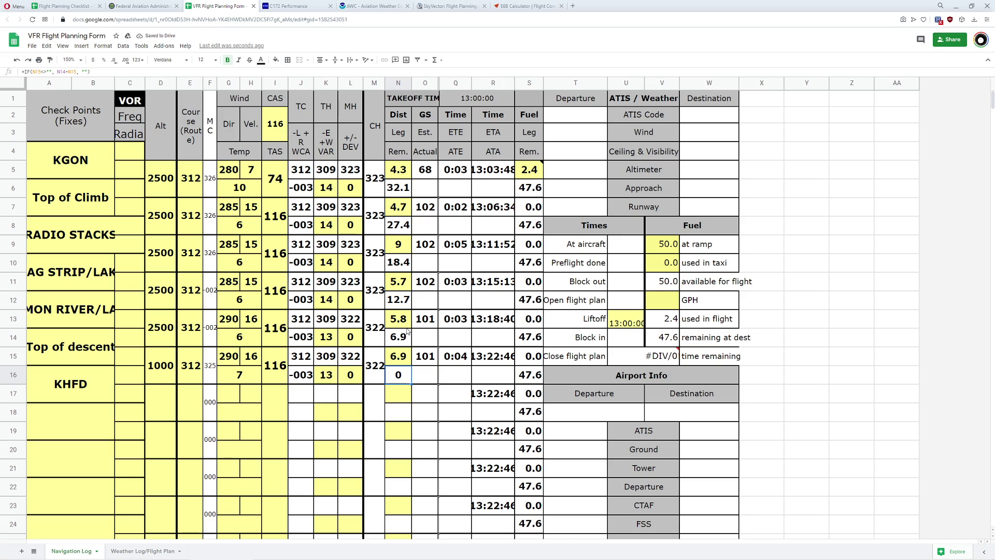
left_click(409, 365)
type("5.8")
left_click(406, 326)
type("6.9")
key("Return")
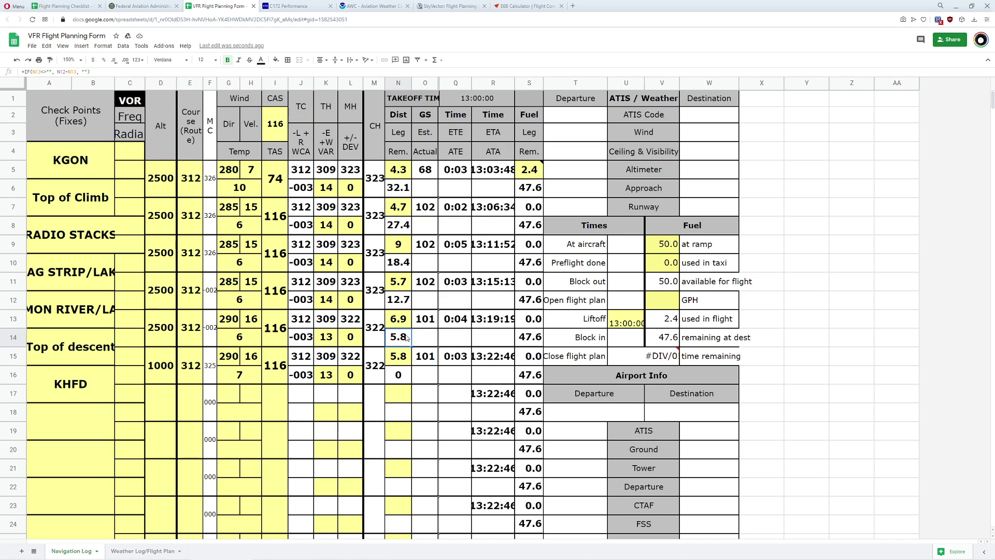
scroll(394, 335, "down", 1)
scroll(392, 334, "up", 1)
Step: Set fuel burn to 10.1 GPH and check totals of 36.4 nm, 0:23 and 5.7 gallons
left_click(656, 307)
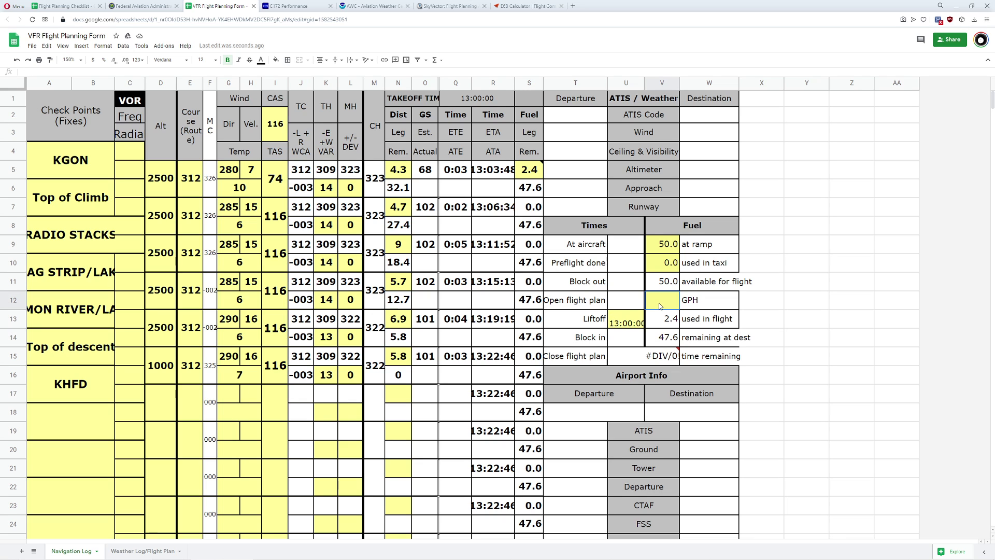
scroll(600, 437, "down", 4)
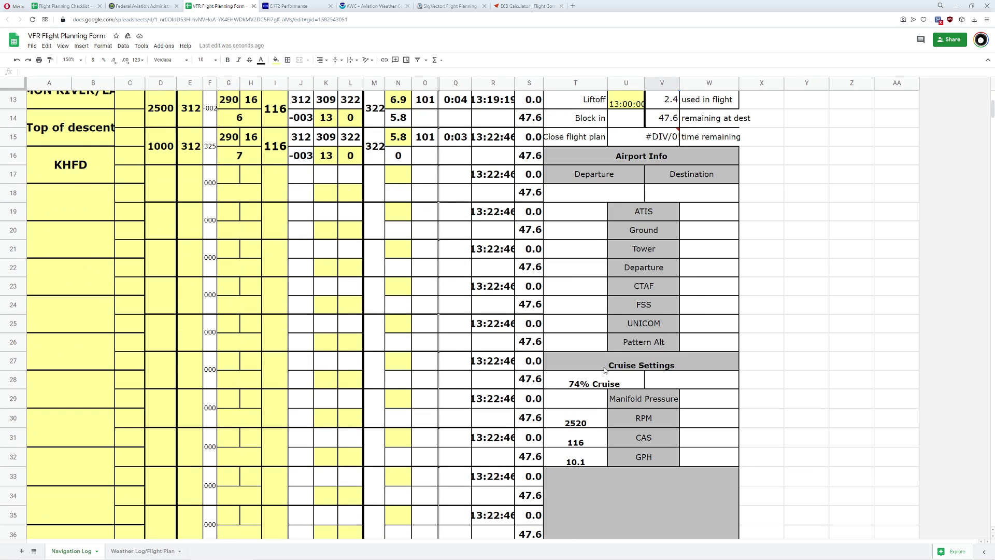
scroll(600, 437, "up", 3)
type("10.1")
key("Return")
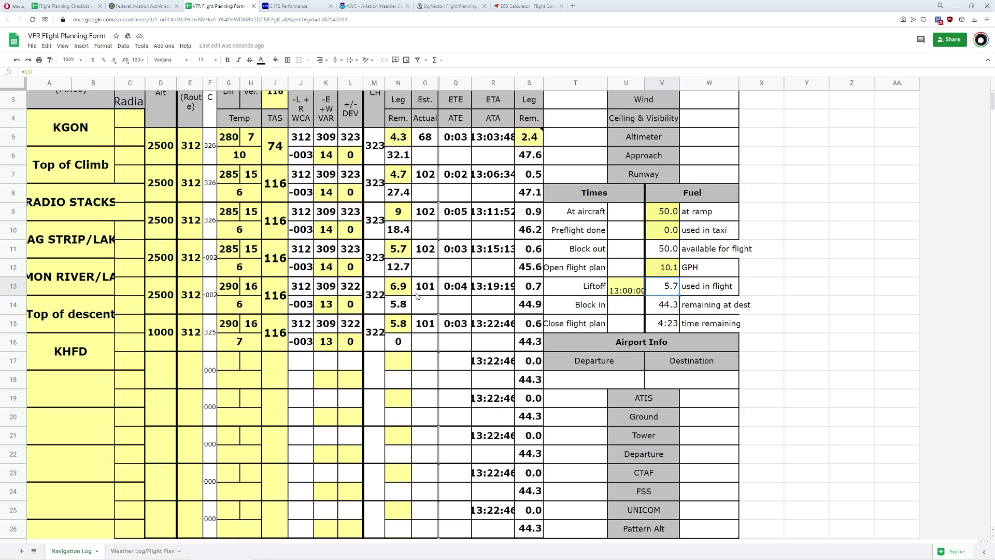
scroll(417, 296, "up", 1)
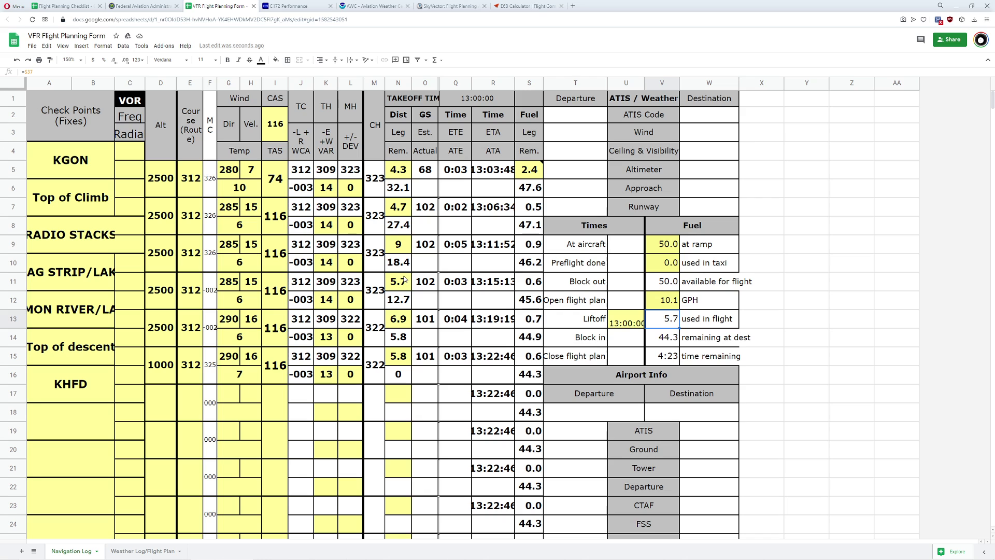
Step: Pan the SkyVector chart north and add a GPS waypoint near Hartford to the route
scroll(408, 263, "down", 7)
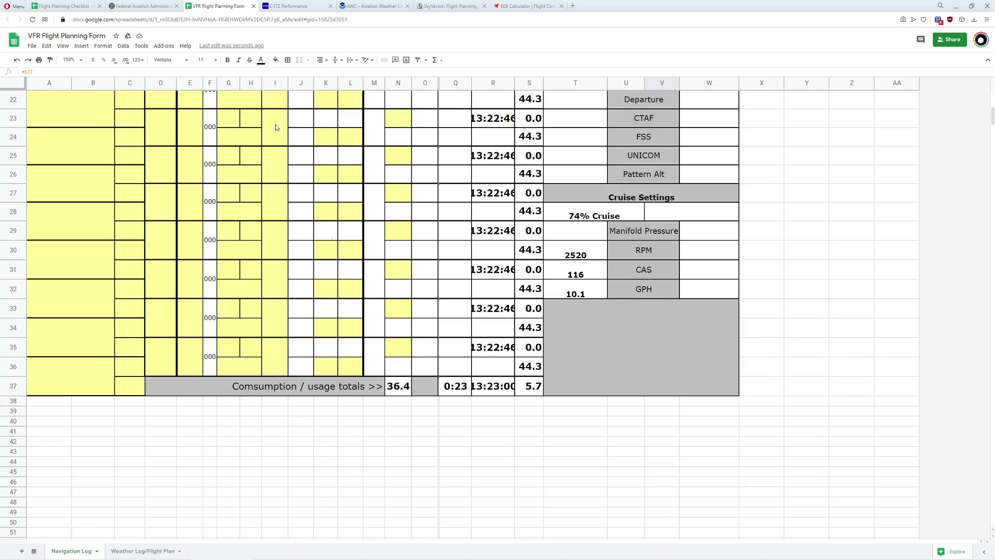
left_click(448, 6)
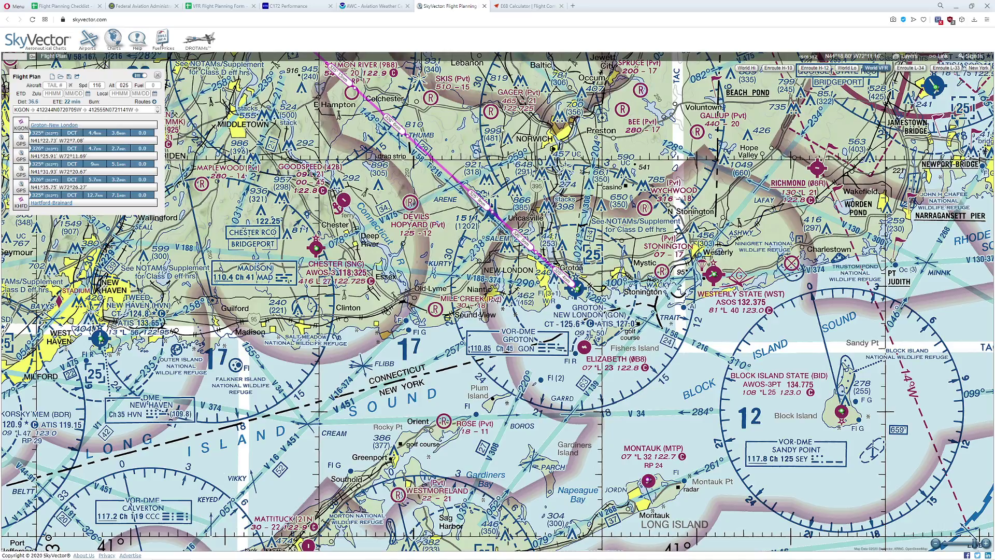
left_click_drag(337, 88, 498, 301)
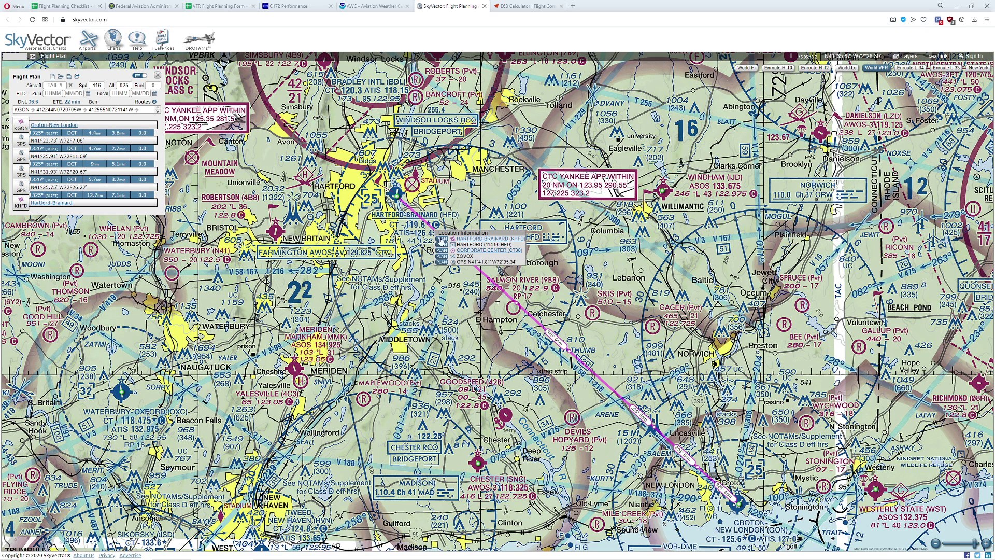
left_click(435, 233)
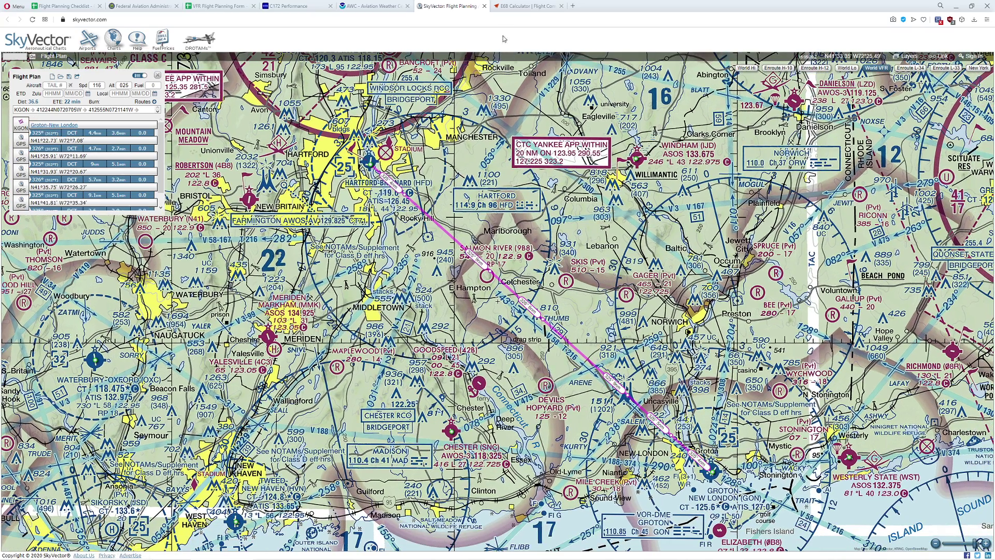
Step: Change the Radio Stacks leg distance in N9 to 9.2, bringing the total to 36.6
left_click(510, 8)
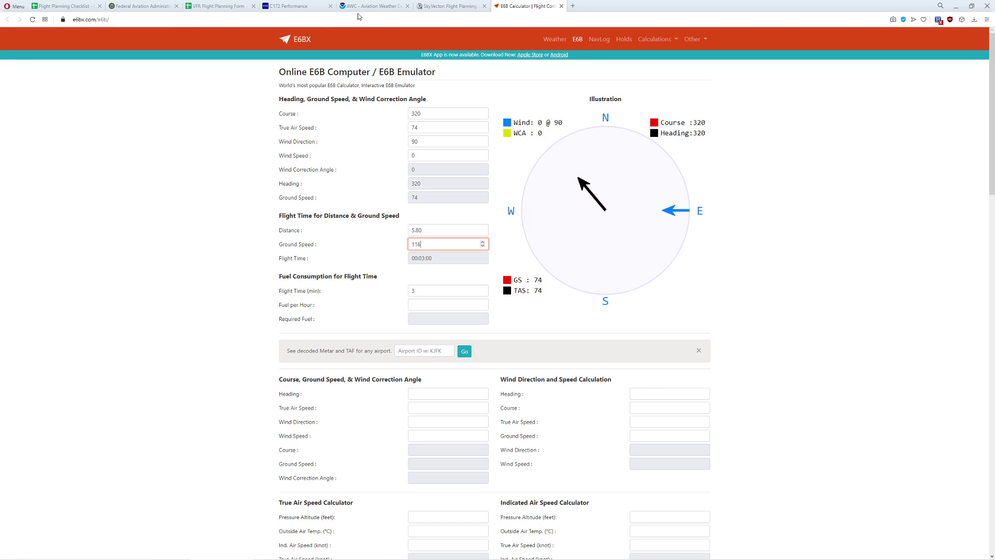
left_click(218, 6)
scroll(347, 246, "up", 5)
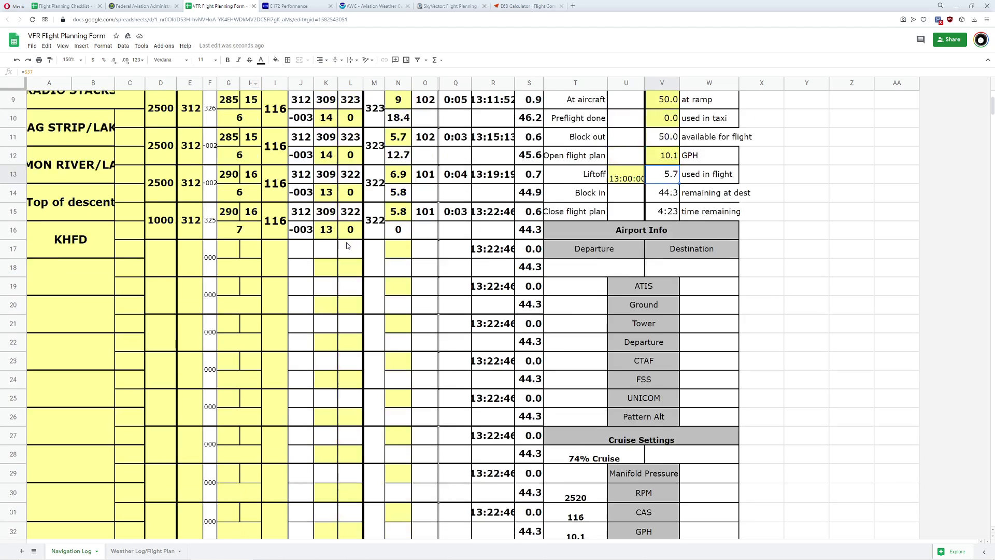
scroll(347, 246, "up", 2)
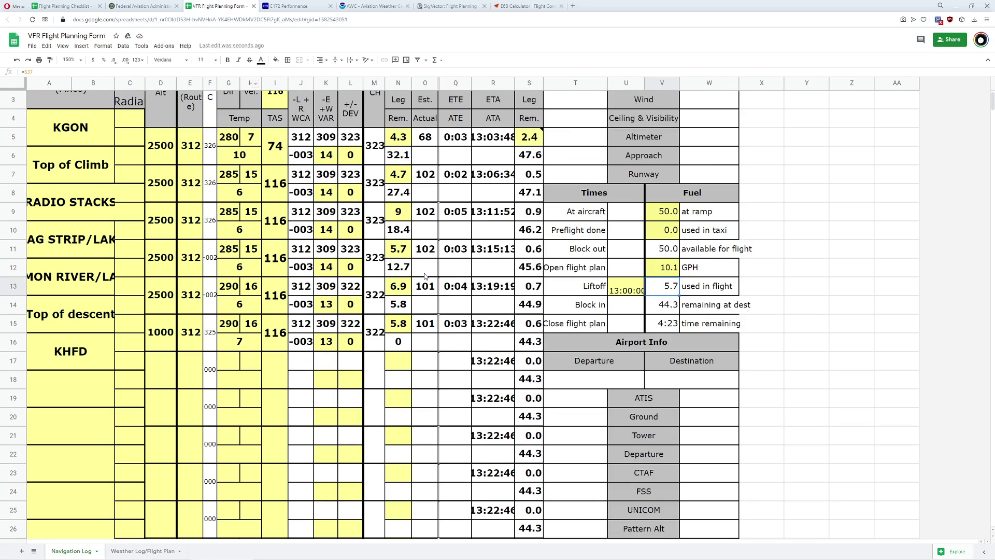
left_click(399, 217)
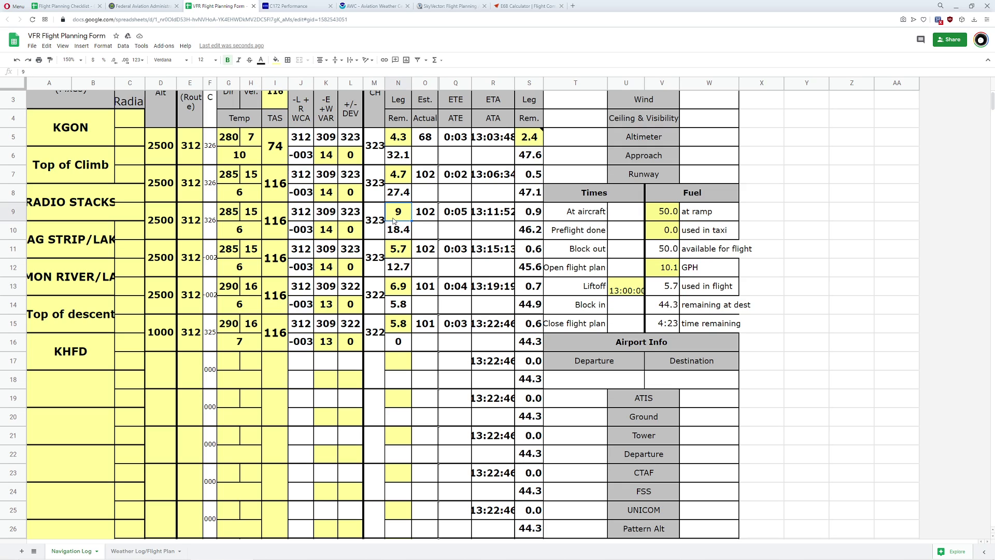
type(".2")
key("Return")
scroll(444, 431, "down", 5)
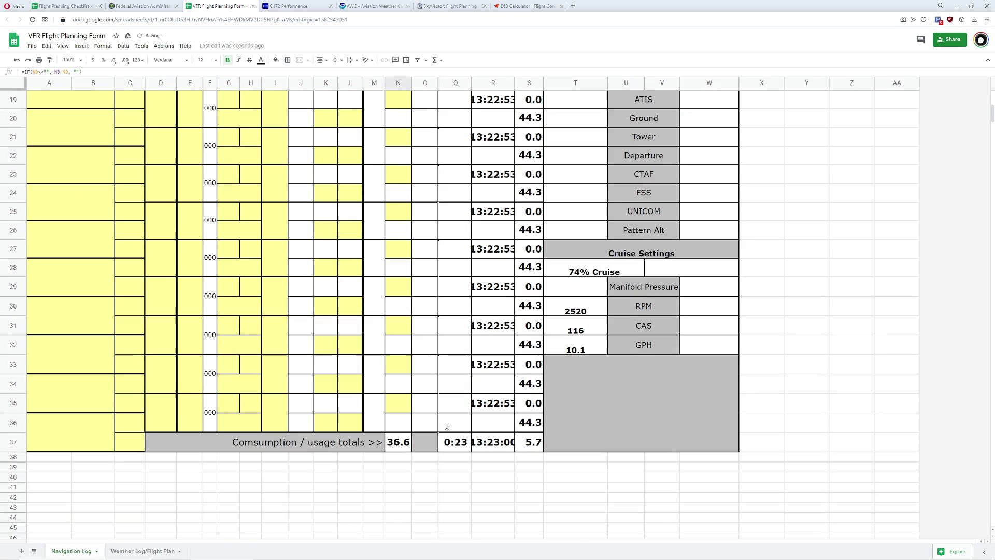
scroll(409, 443, "up", 6)
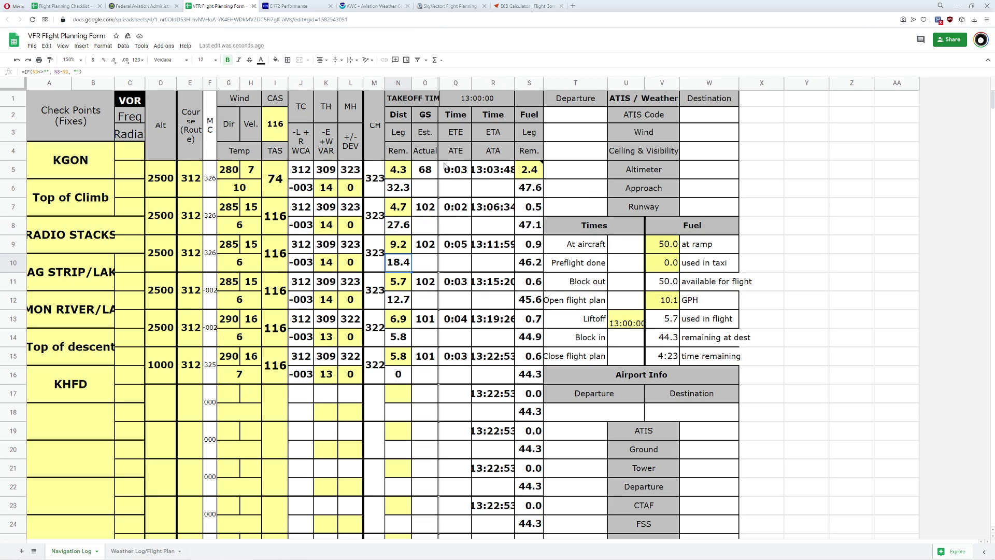
Step: Set the liftoff time in U13 to 15:00:00
left_click(621, 317)
type("15:00:00")
key("Return")
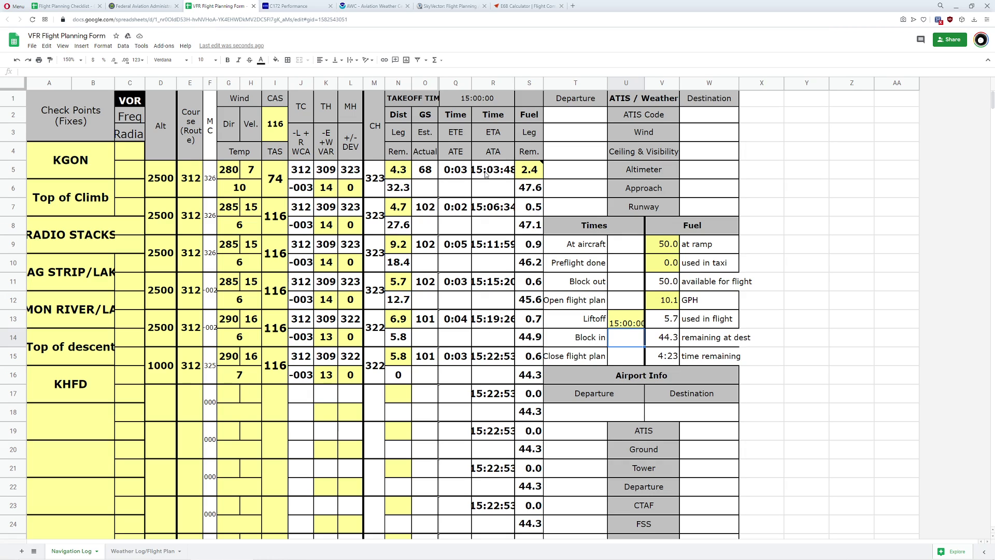
Step: Select the actual arrival time cells R6, R8, R10 and R12 for the four legs
left_click(485, 192)
left_click(502, 228)
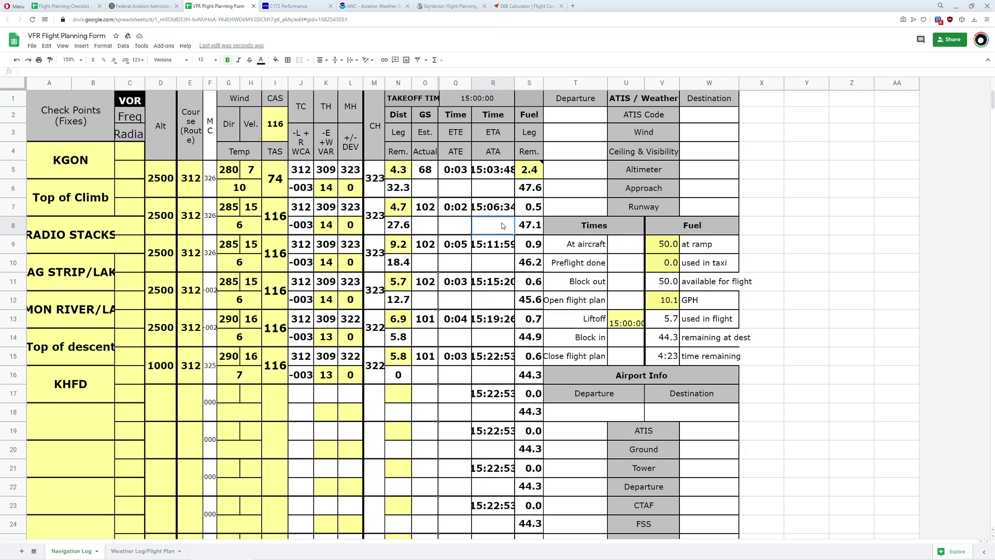
left_click(500, 261)
left_click(502, 302)
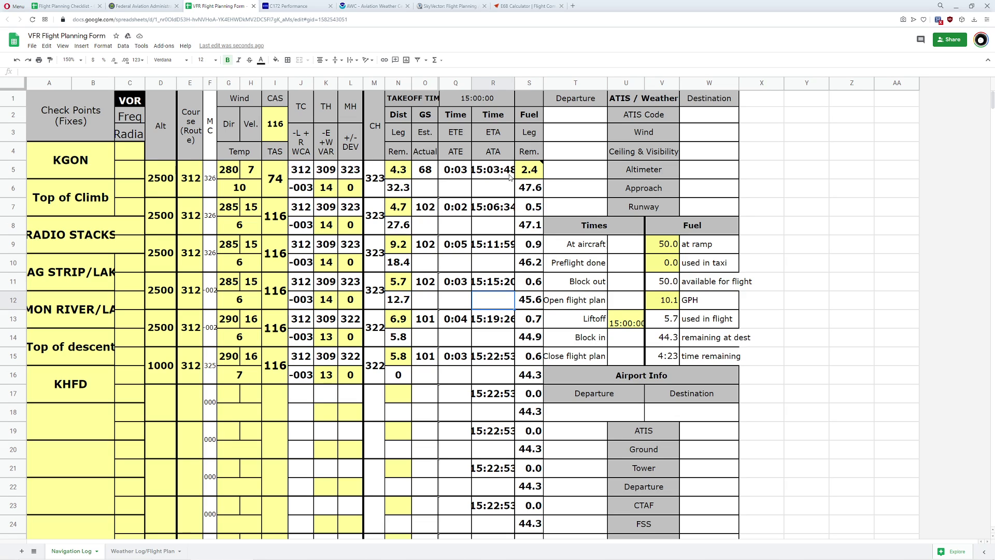
Step: Snap the spreadsheet window to the left half and the other browser window to the right
scroll(564, 228, "down", 5)
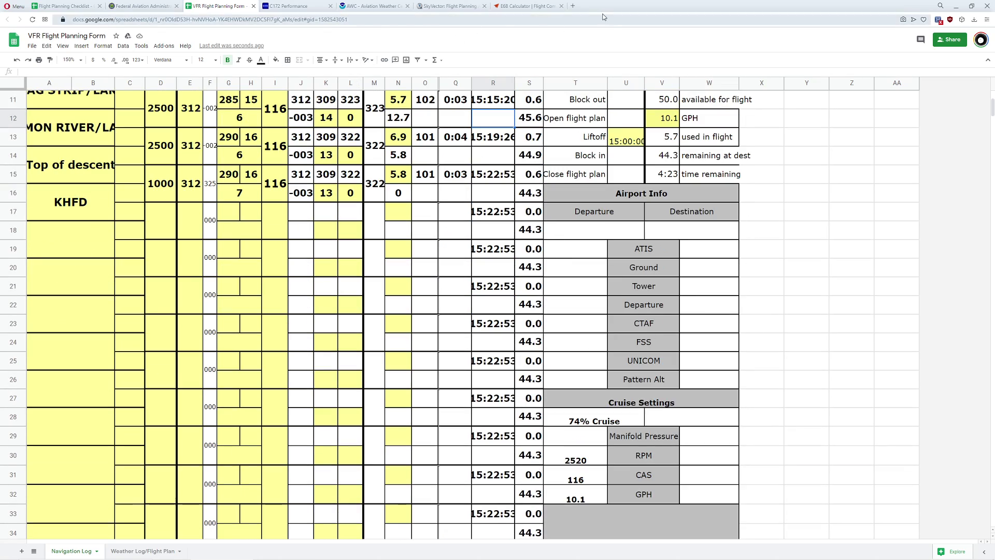
left_click_drag(602, 14, 2, 138)
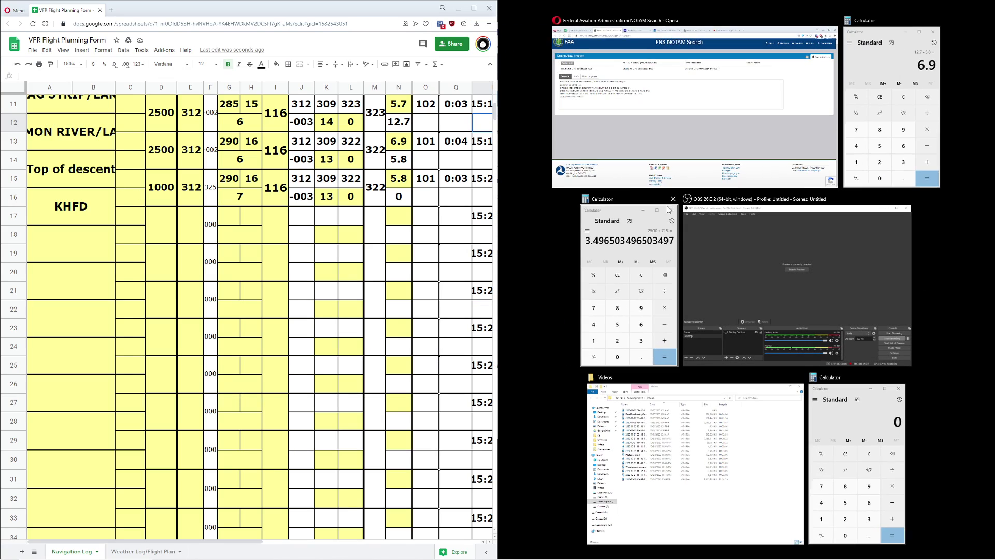
left_click(670, 175)
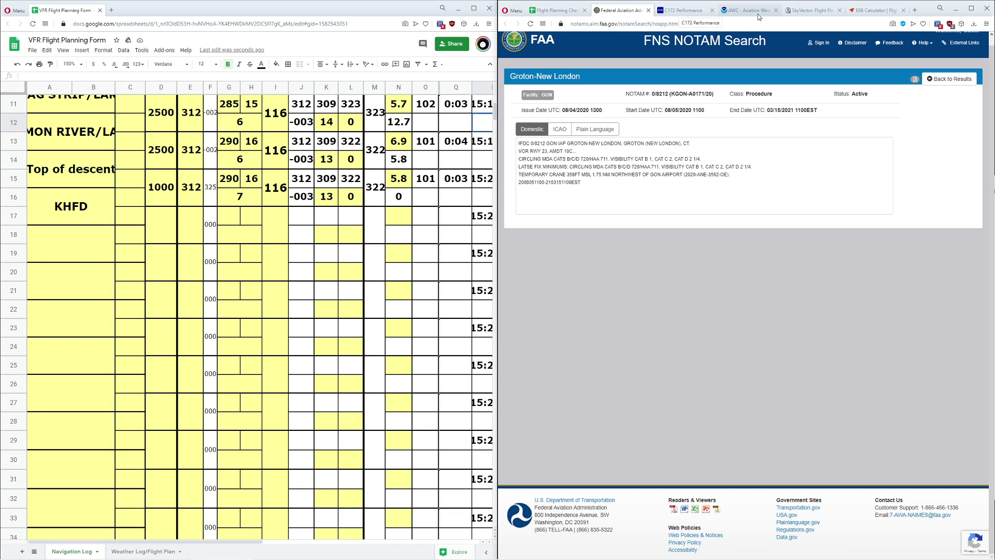
Step: Search the web for 'airnav' in the right-hand window
left_click(811, 10)
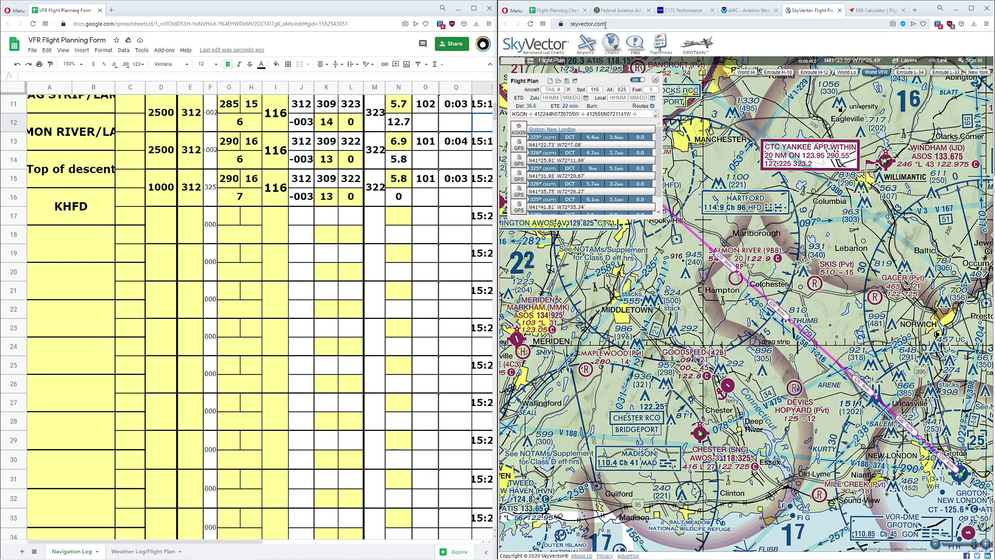
left_click(605, 25)
type("airn")
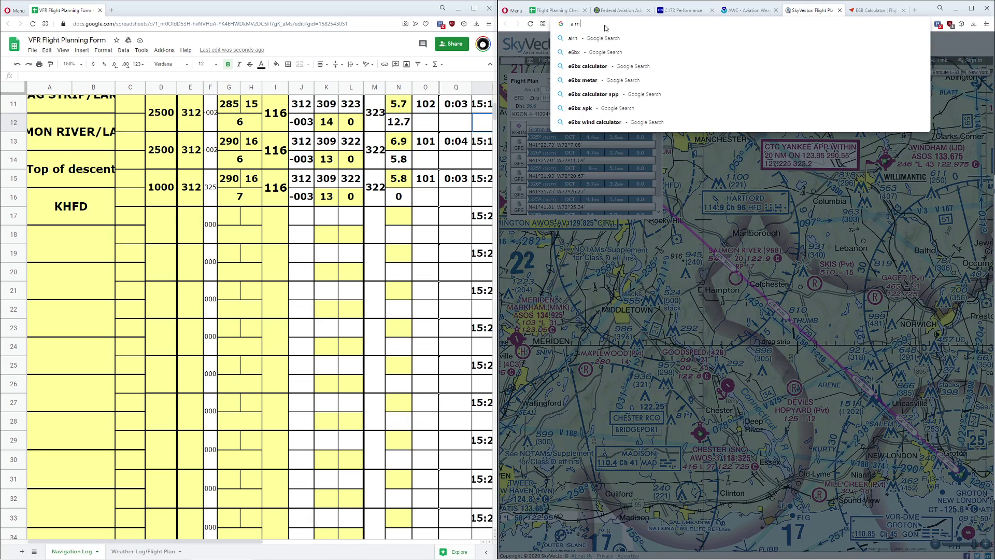
type("av")
key("Return")
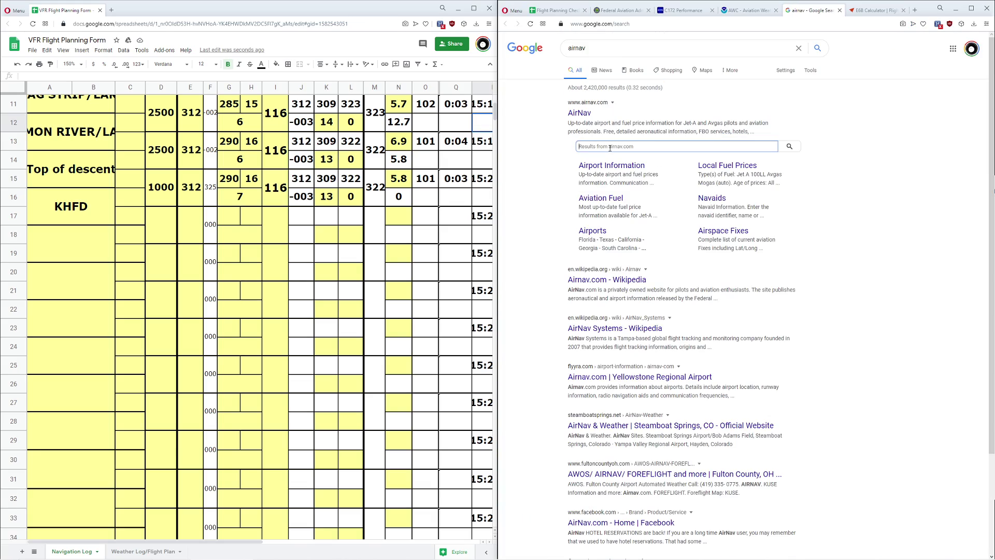
Step: Open AirNav.com and look up the KGON airport page
type("K")
left_click(579, 112)
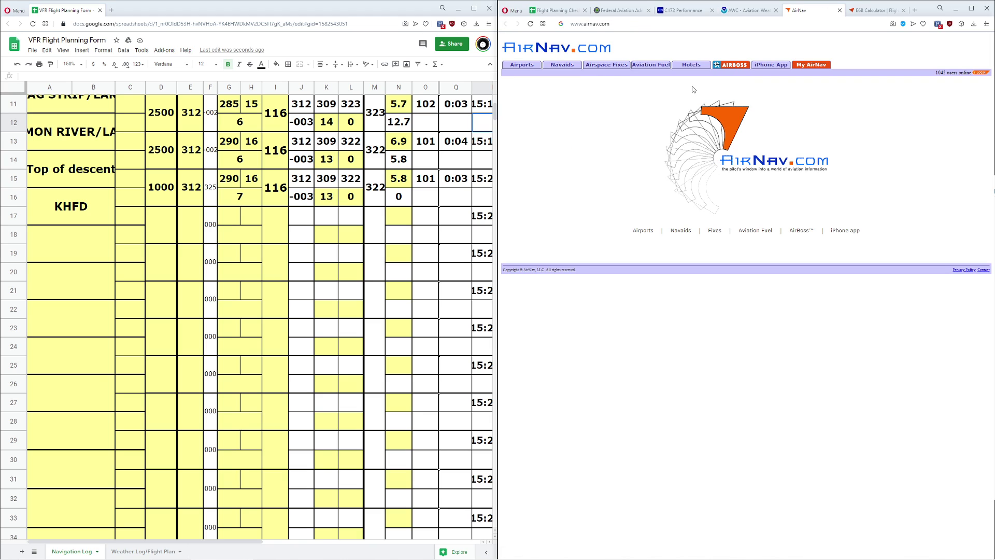
left_click(516, 67)
type("KGON")
key("Return")
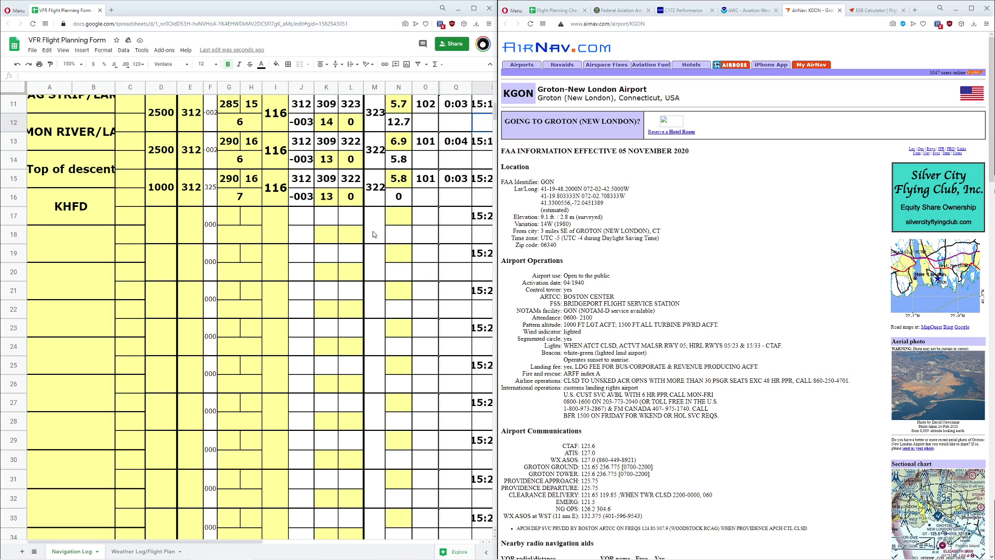
Step: Enter KGON as the departure airport in Airport Info
key("Down")
key("Down")
key("Down")
key("Down")
key("Down")
key("Right")
key("Right")
key("Down")
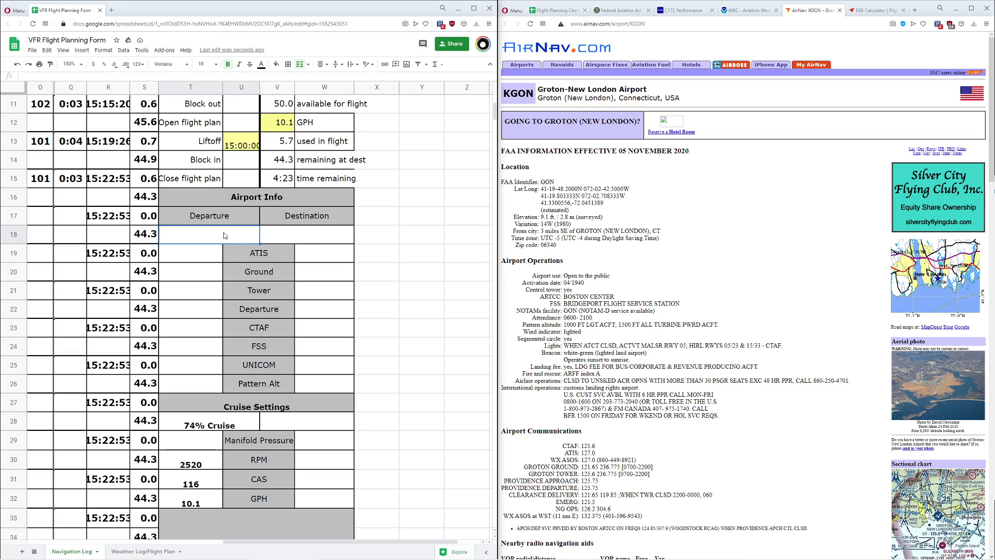
type("KGON")
key("Return")
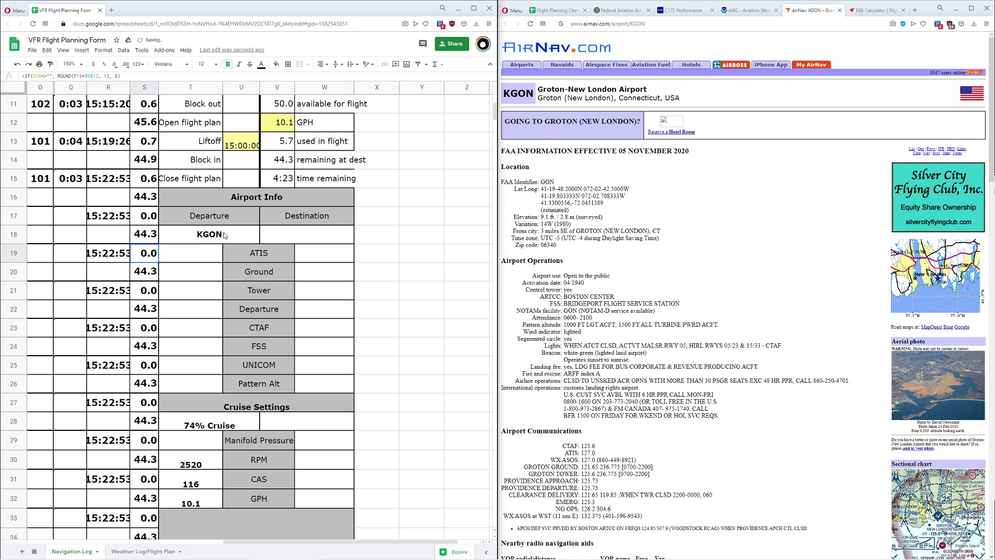
Step: Enter KGON frequencies: ATIS 127.0, Ground 121.65, Tower 125.6, Departure 125.75, CTAF 125.6
key("Right")
scroll(622, 296, "down", 5)
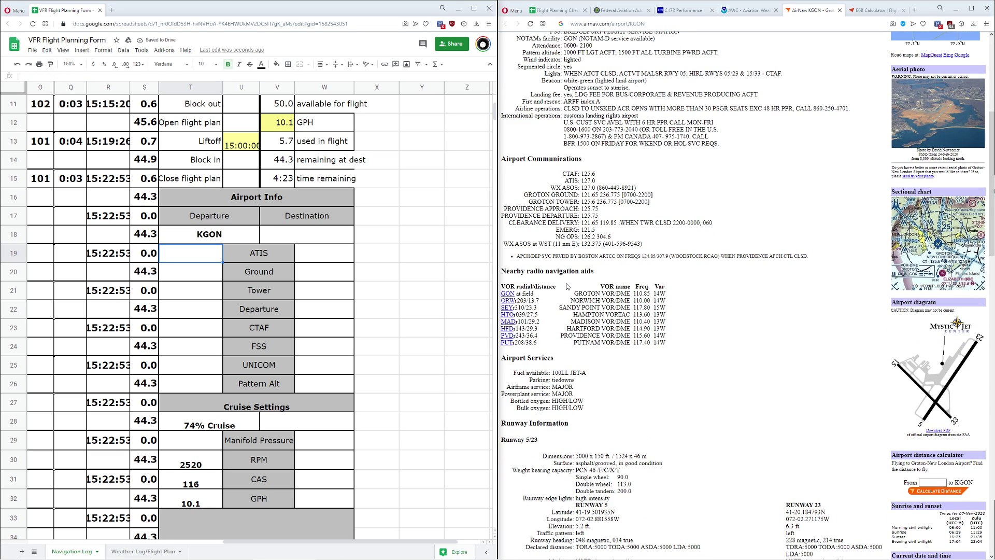
type("127.0")
key("Return")
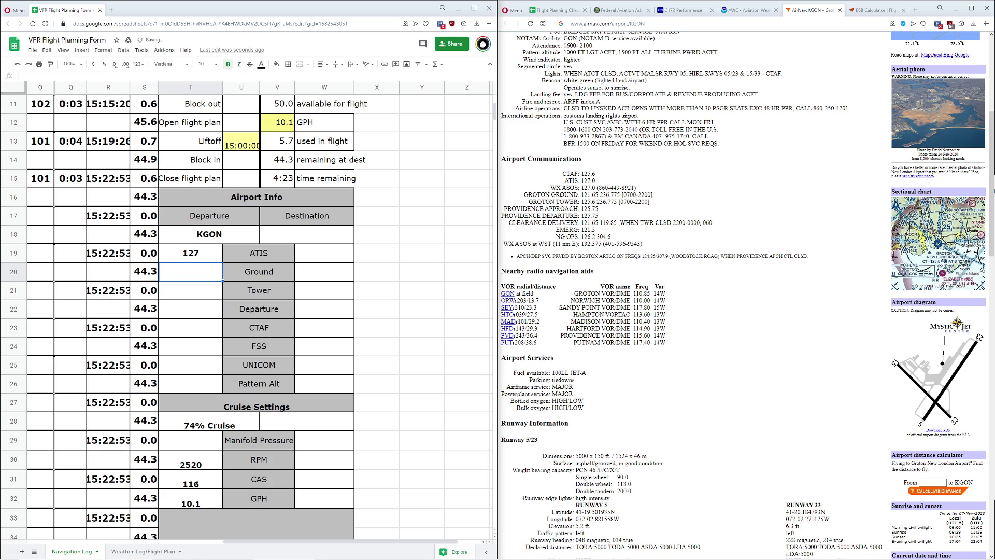
type("121.65")
key("Return")
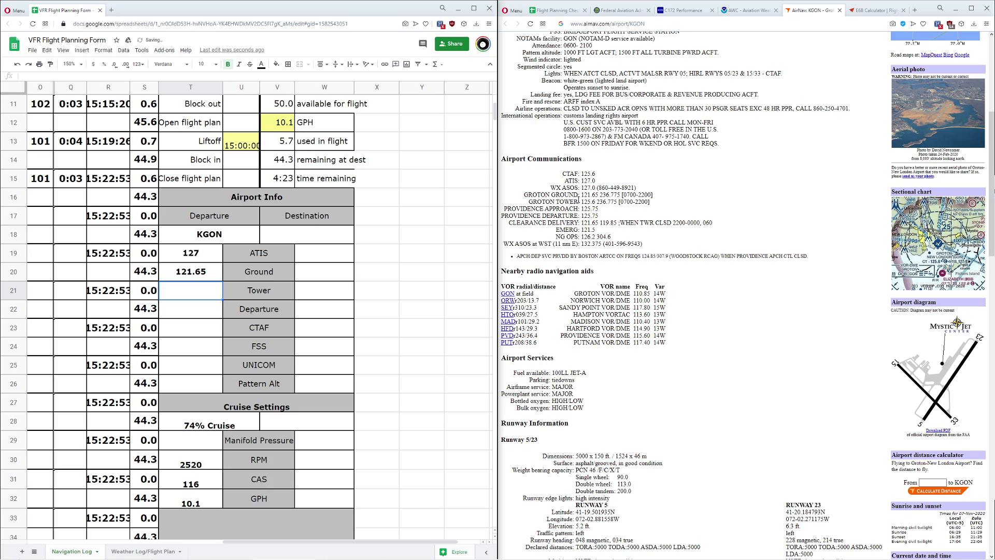
type("125.6")
key("Return")
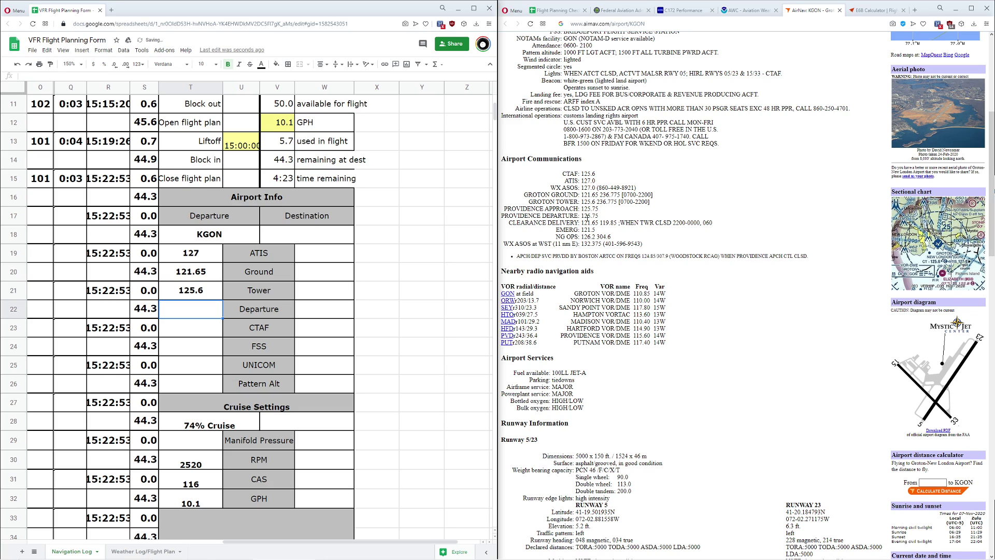
type("125.75")
key("Return")
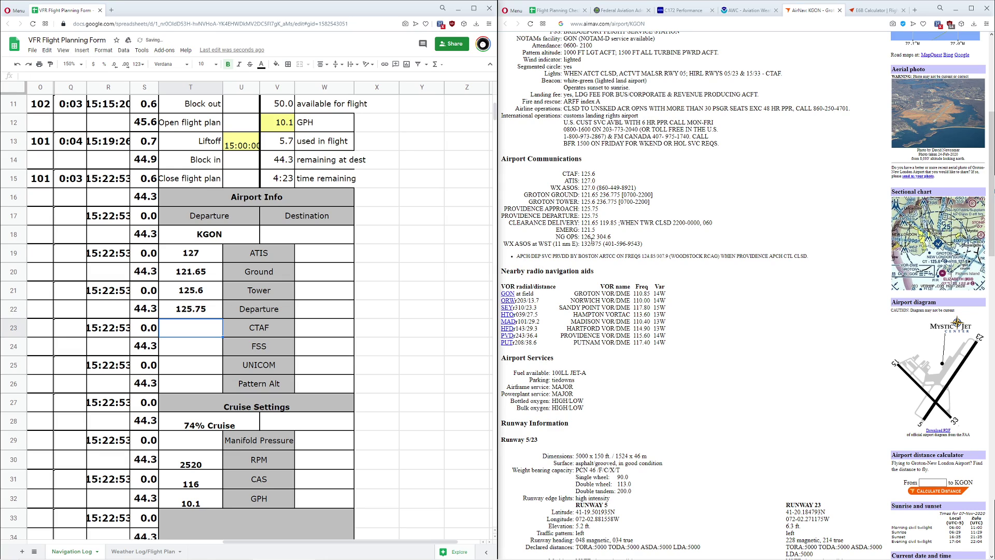
type("125.6")
key("Return")
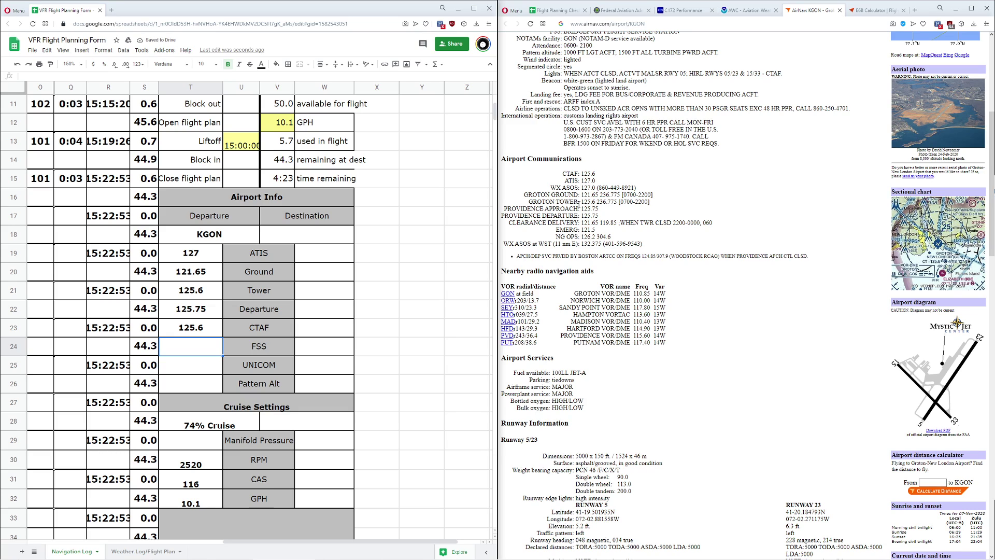
Step: Enter KGON UNICOM 125.6, leaving FSS blank, and pick the 1000 ft pattern altitude from AirNav
key("Down")
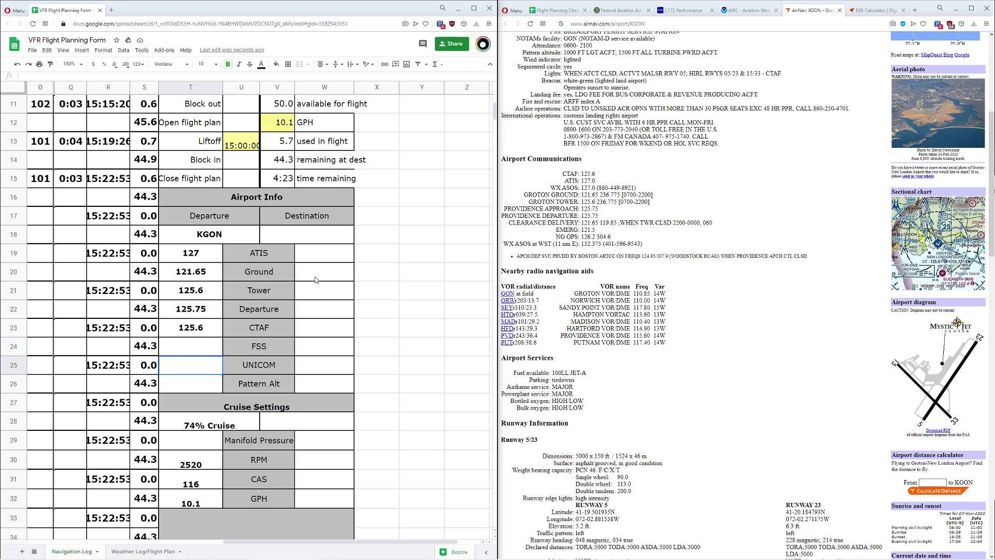
type("125.6")
key("Return")
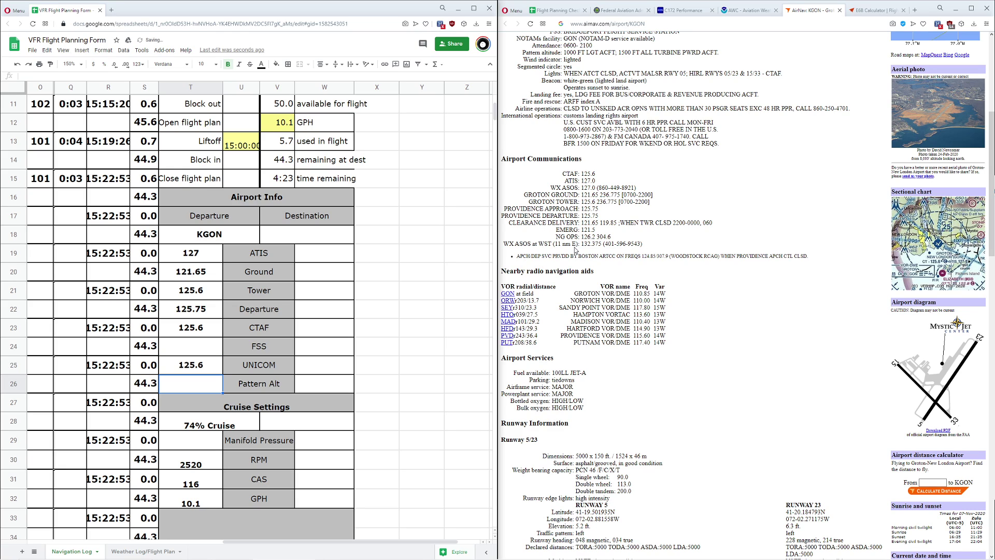
scroll(587, 241, "up", 4)
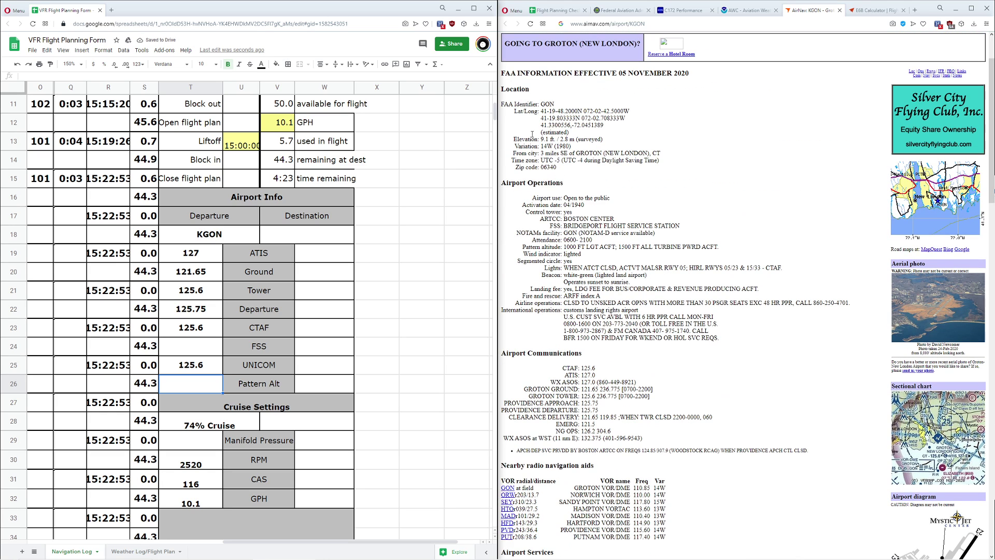
scroll(566, 151, "down", 3)
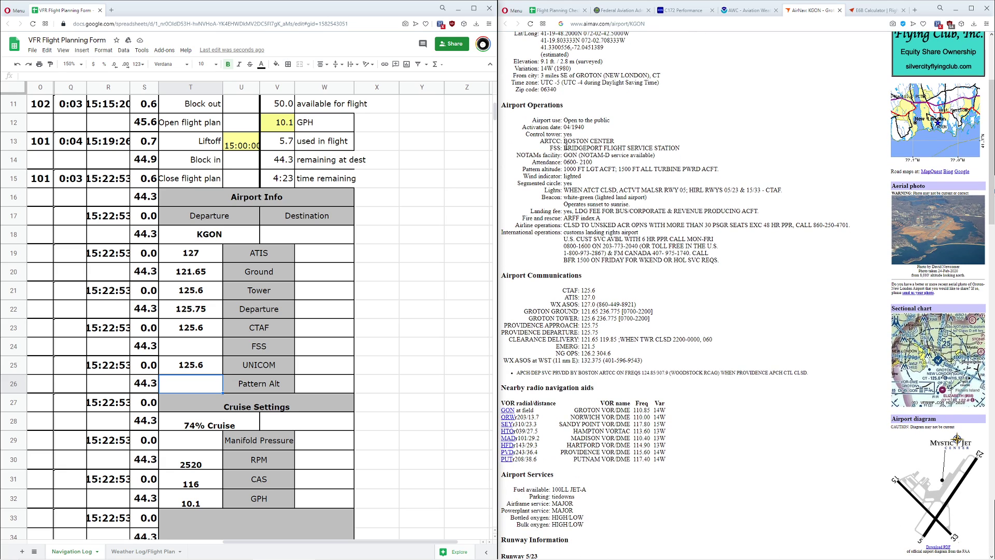
double_click(569, 168)
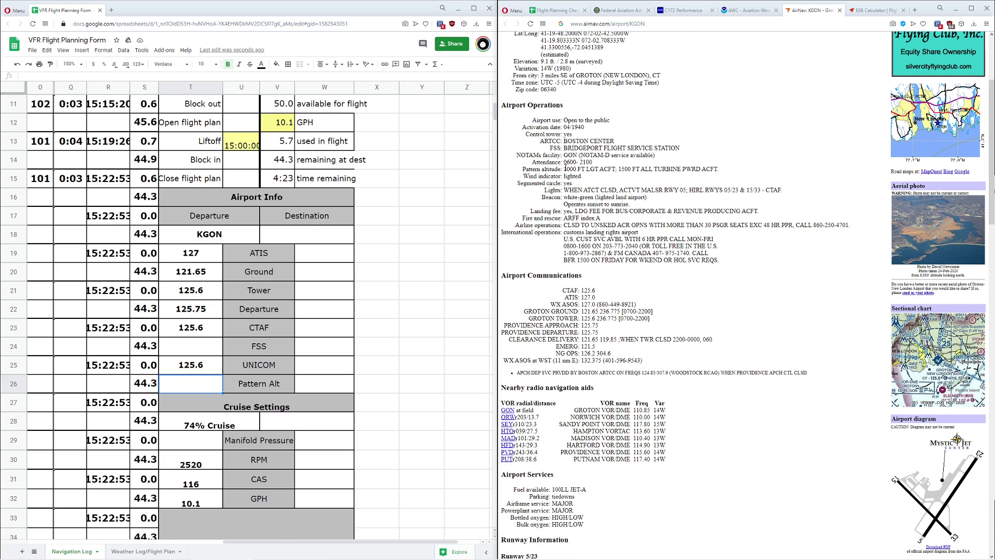
left_click(201, 389)
Step: Enter KGON pattern altitude 1000 and set KHFD as the destination airport
type("1000")
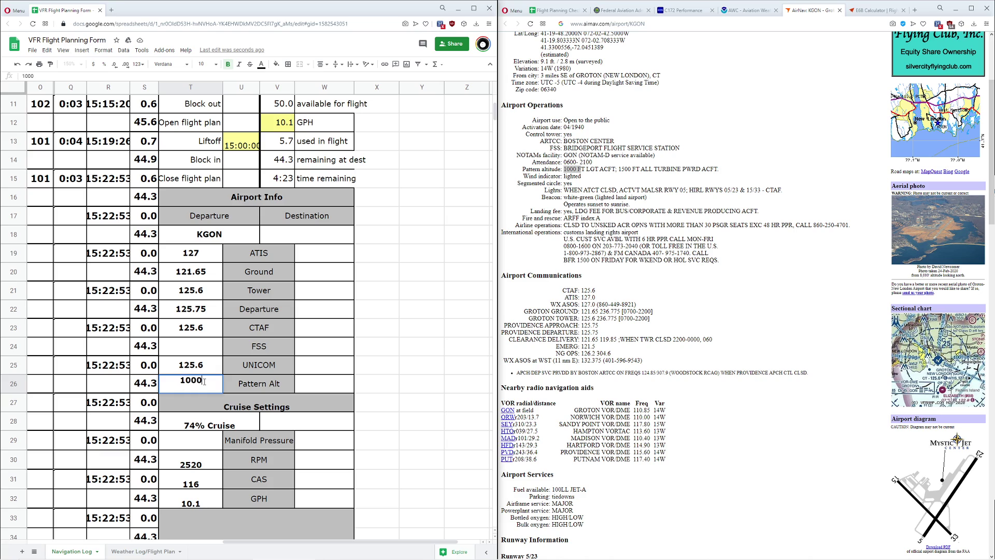
left_click(324, 241)
type("KHFD")
key("Return")
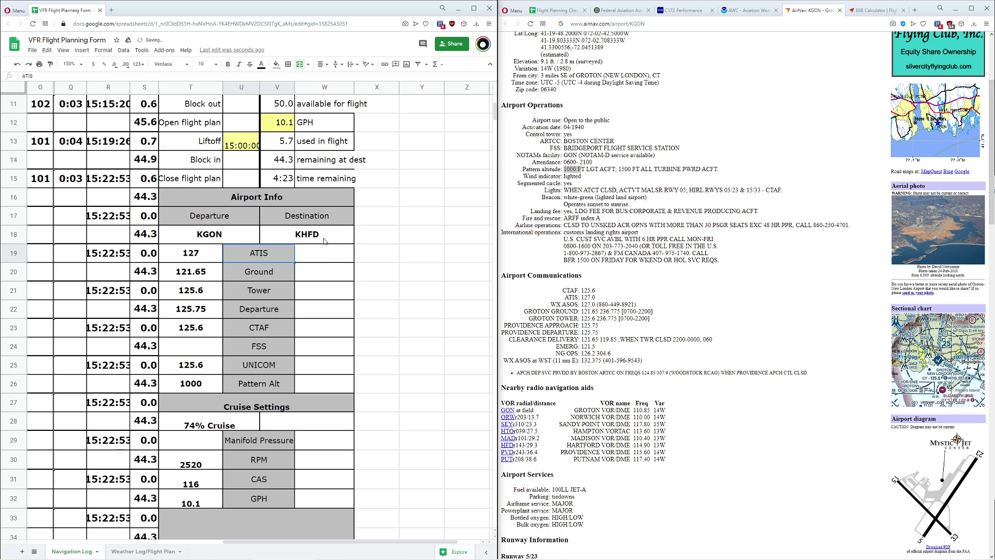
key("Tab")
Step: Look up the KHFD airport page on AirNav
scroll(570, 129, "up", 3)
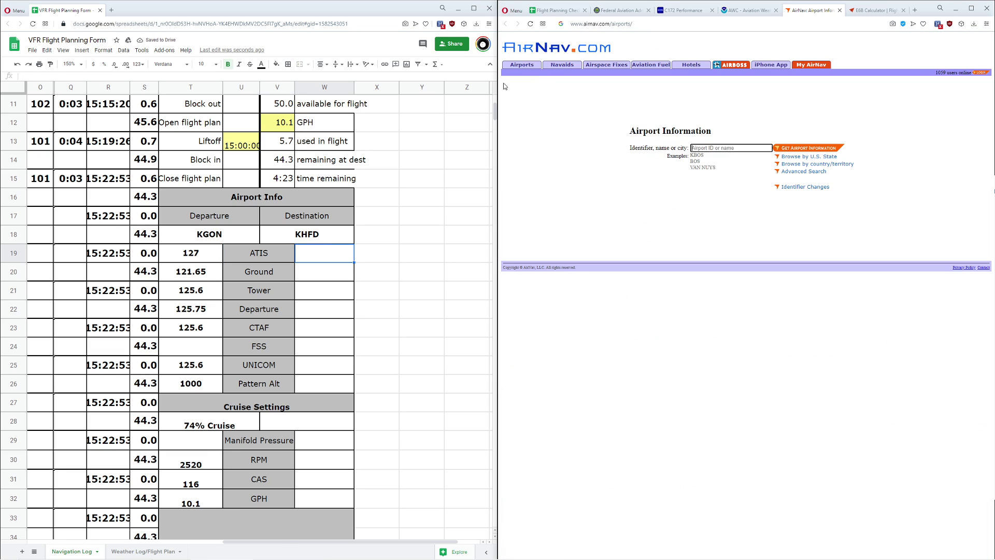
type("KHFD")
key("Return")
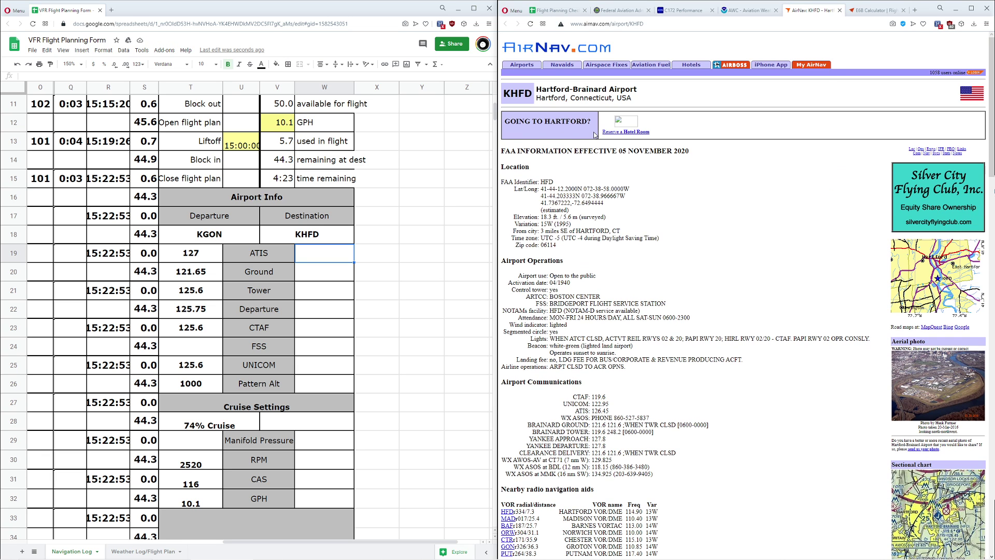
scroll(680, 250, "down", 3)
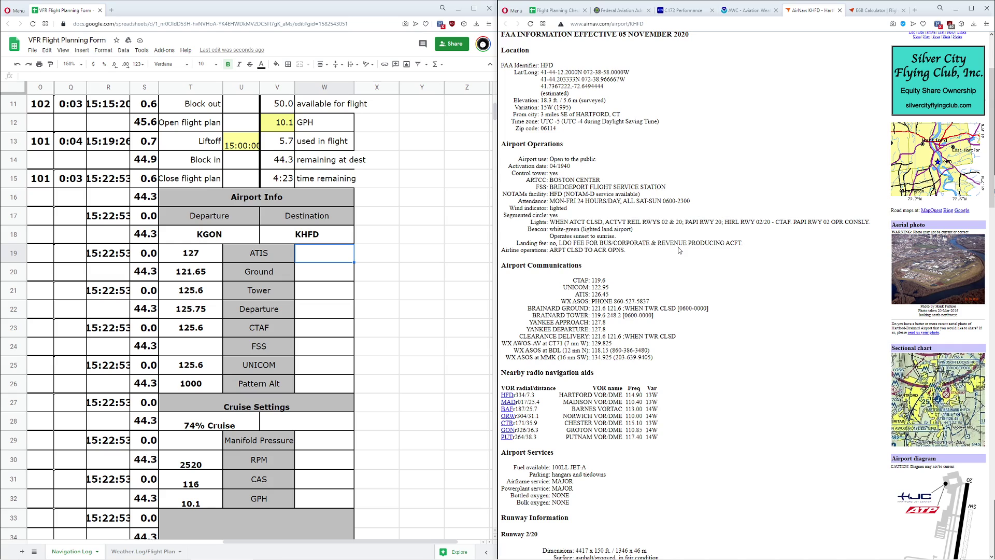
Step: Enter KHFD ATIS 126.45, Ground 121.6, Tower 119.6 and Departure 127.8
left_click(329, 261)
type("126.46")
key("BackSpace")
type("5")
key("Return")
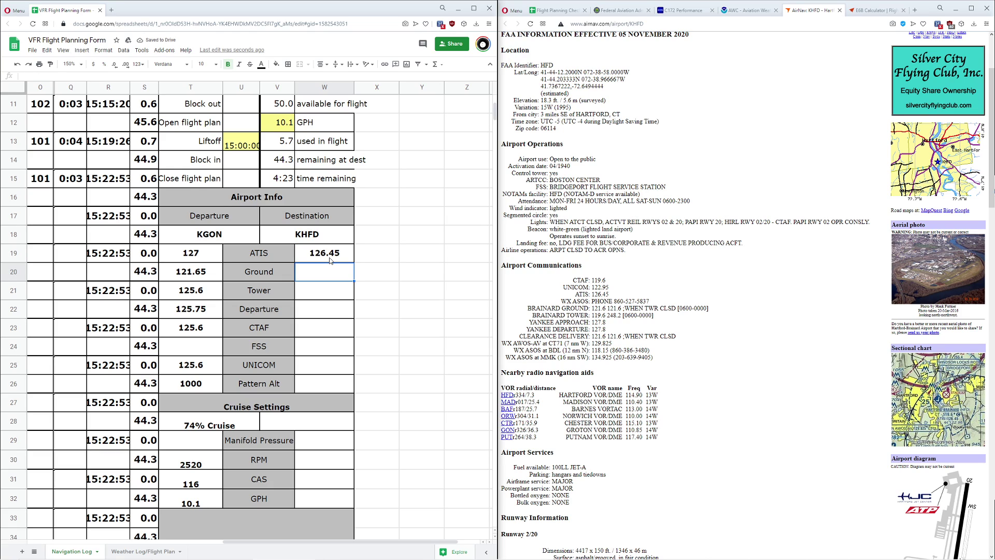
type("121.6")
key("Return")
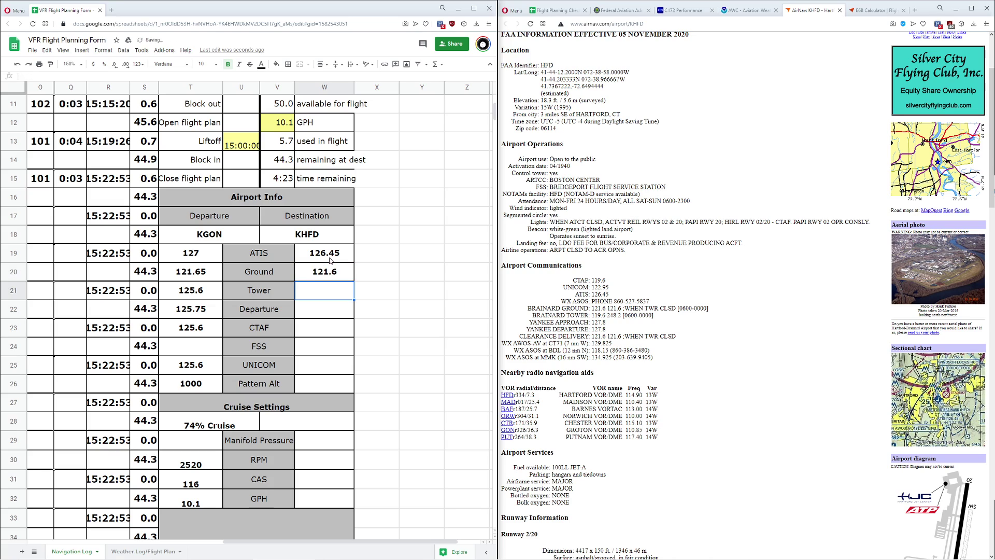
type("119.6")
key("Return")
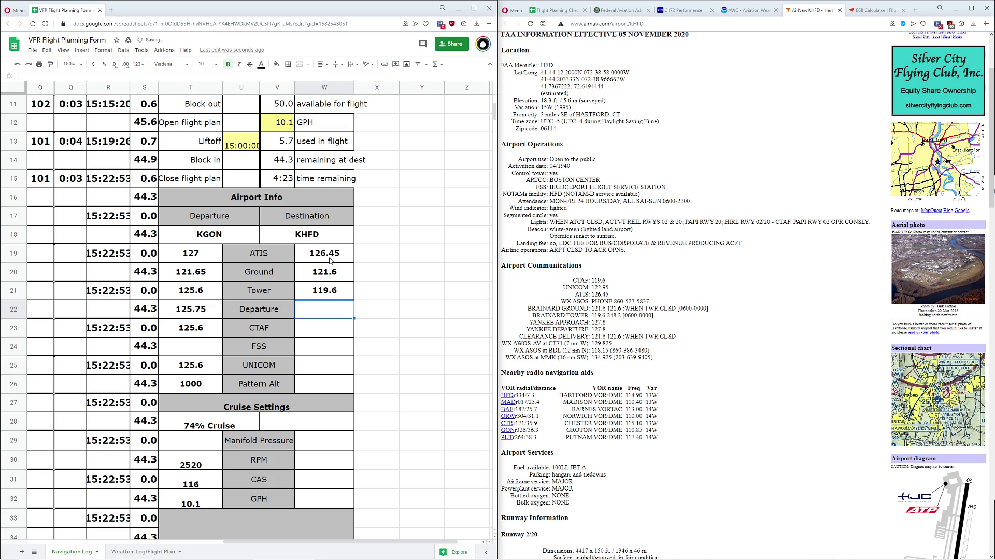
type("127.8")
key("Return")
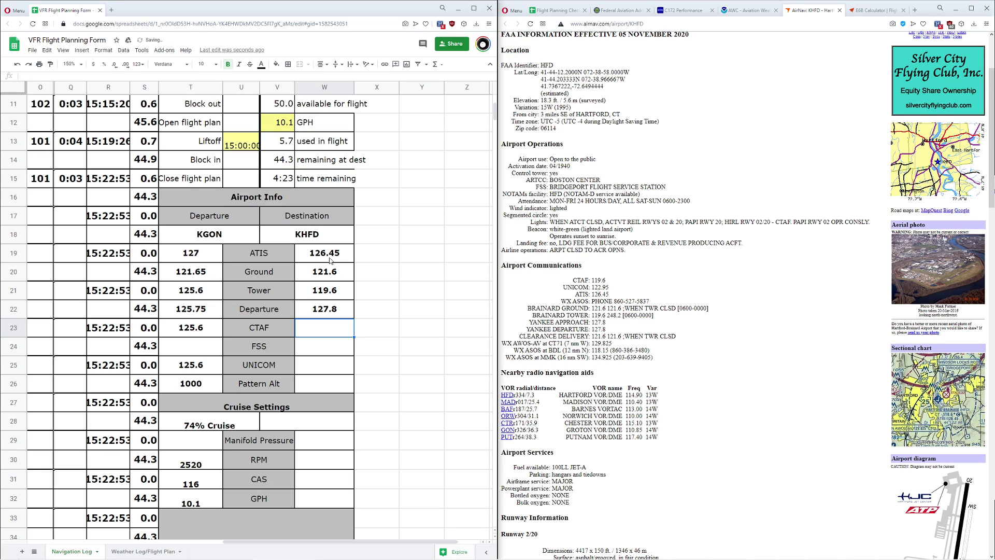
Step: Enter KHFD CTAF and UNICOM 119.6, leaving FSS blank, and pattern altitude 1032'
type("119.6")
key("Return")
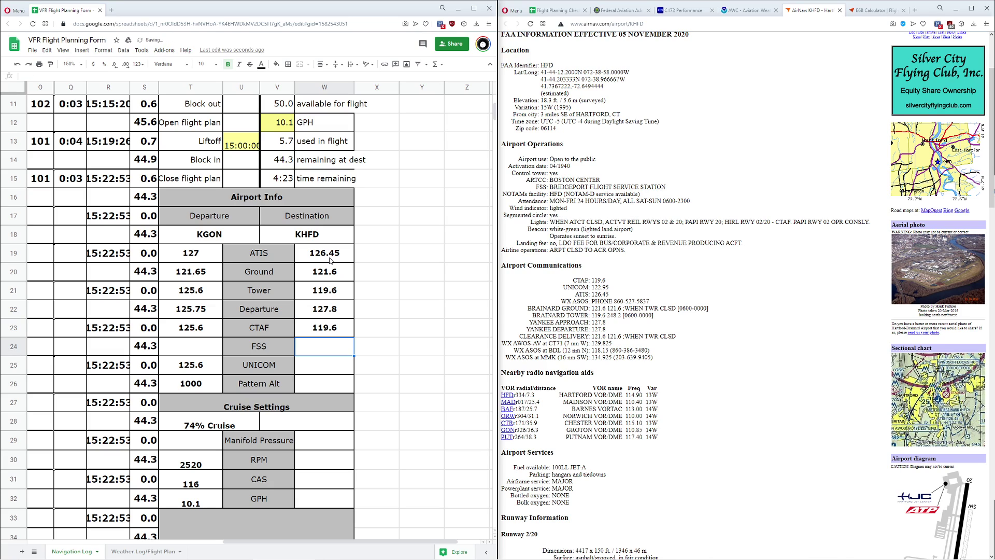
key("Down")
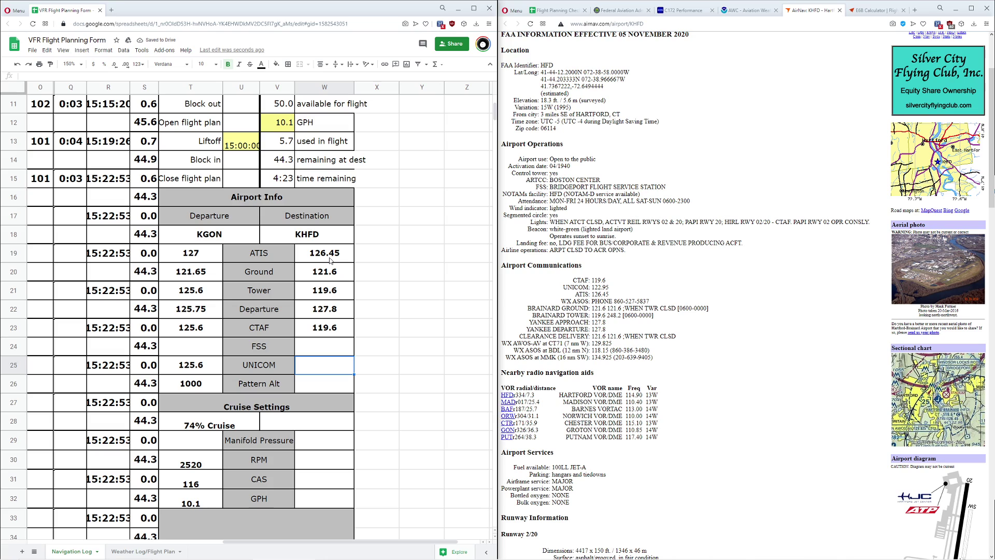
type("119.6")
key("Return")
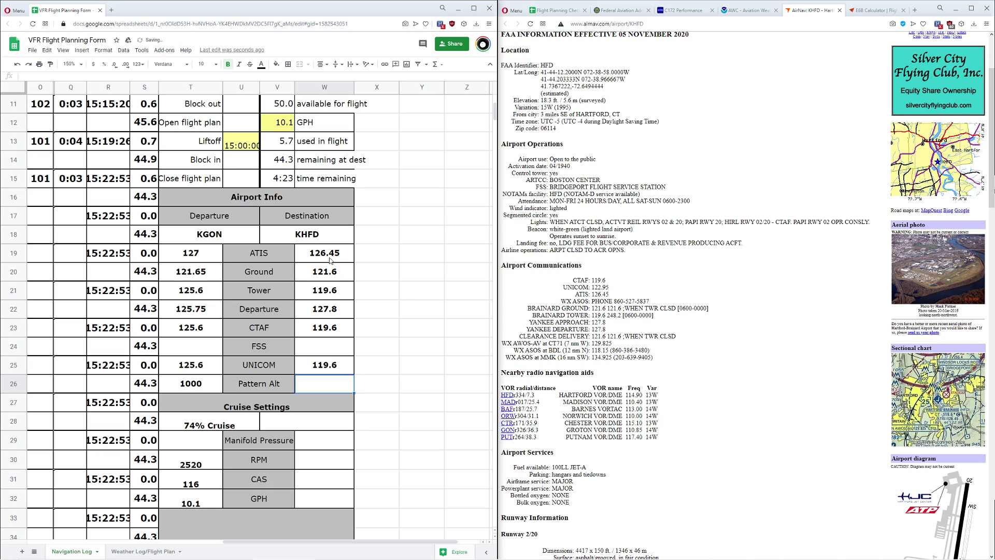
type("1032'")
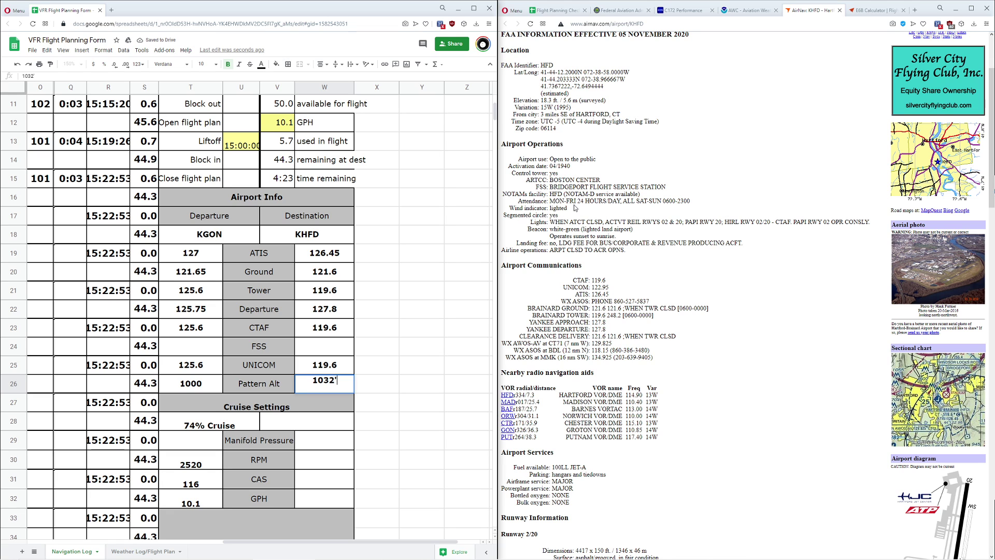
scroll(557, 198, "up", 2)
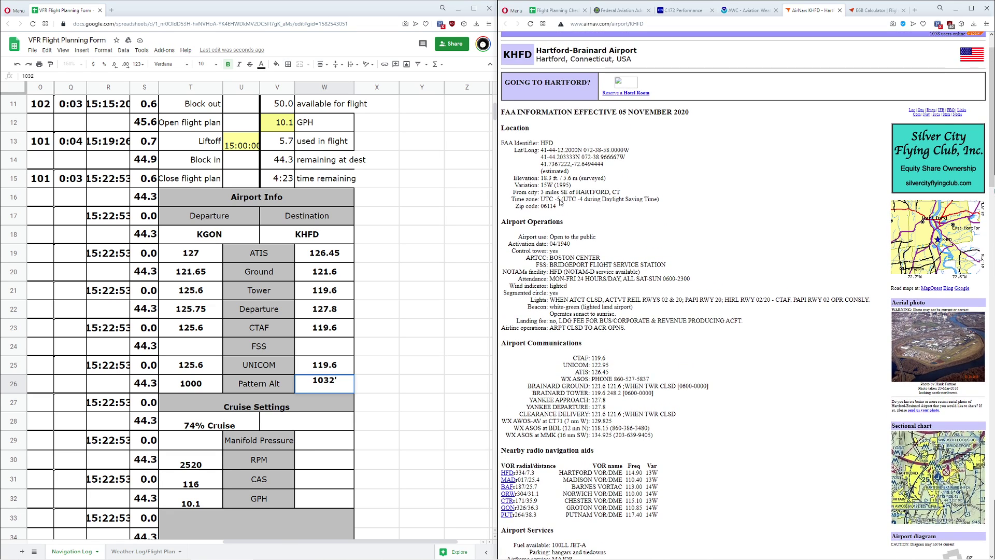
Step: Search the KHFD AirNav page for 'pattern' and check the Hartford-Brainard airport diagram
scroll(581, 239, "down", 1)
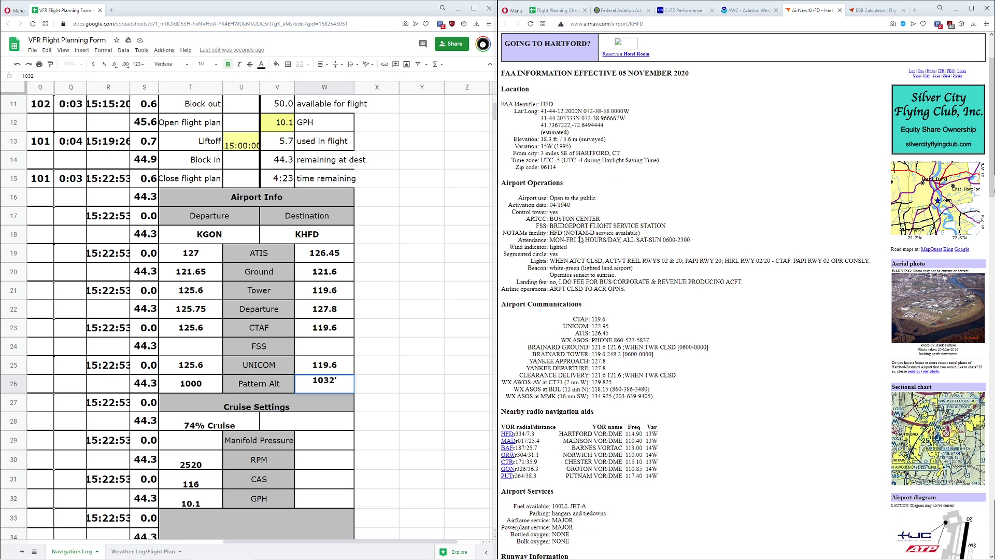
scroll(581, 239, "down", 6)
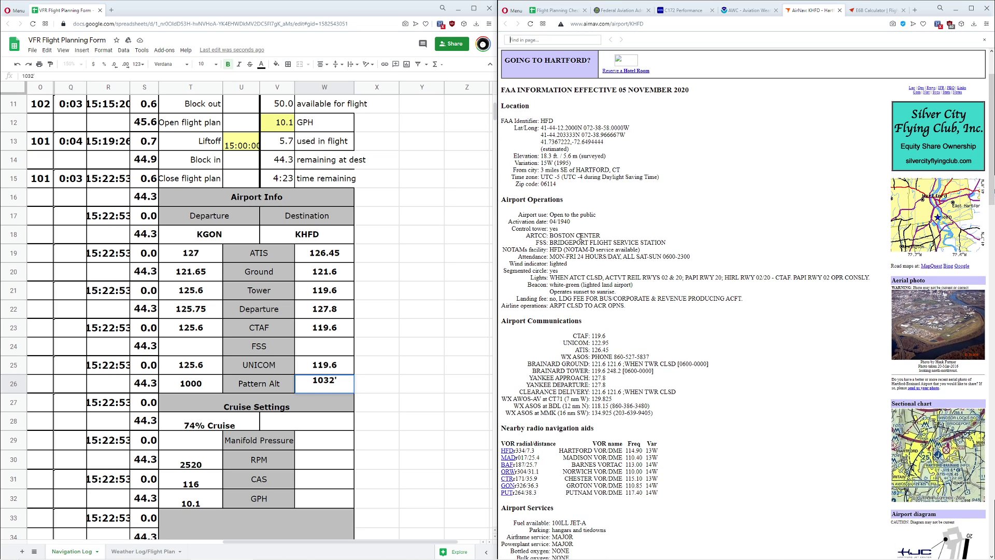
key("ctrl+f")
type("pattern")
scroll(577, 295, "down", 10)
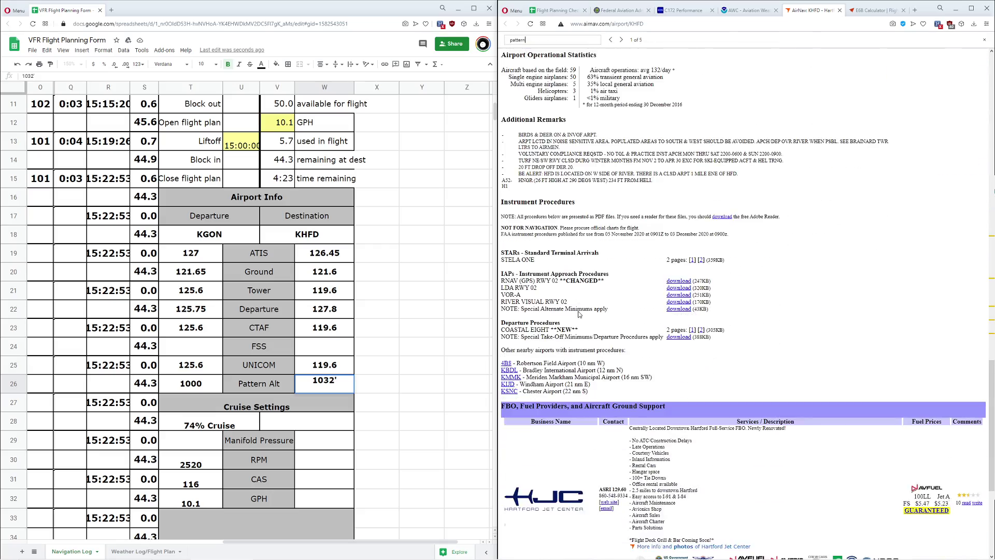
scroll(572, 298, "up", 15)
scroll(572, 291, "up", 3)
scroll(751, 399, "down", 1)
left_click(932, 501)
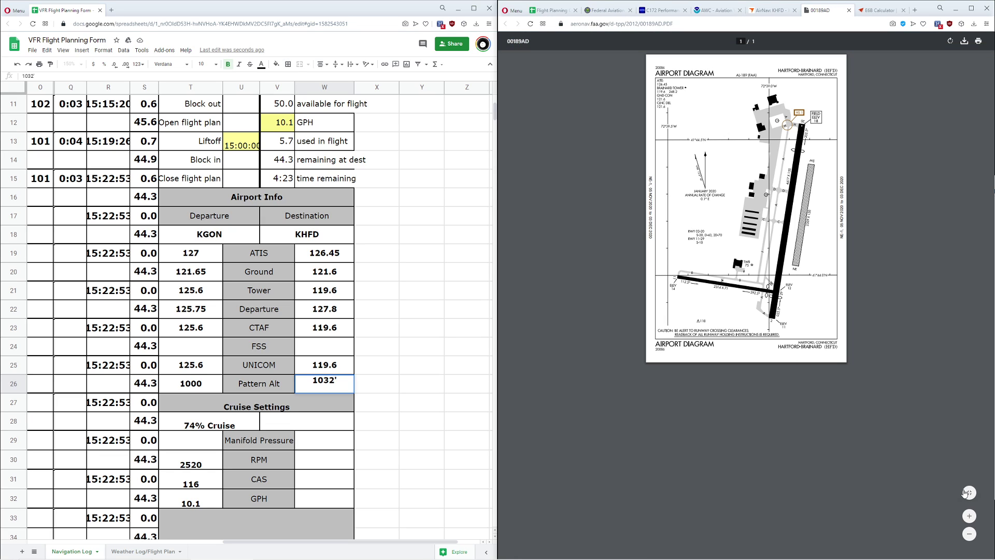
left_click(966, 492)
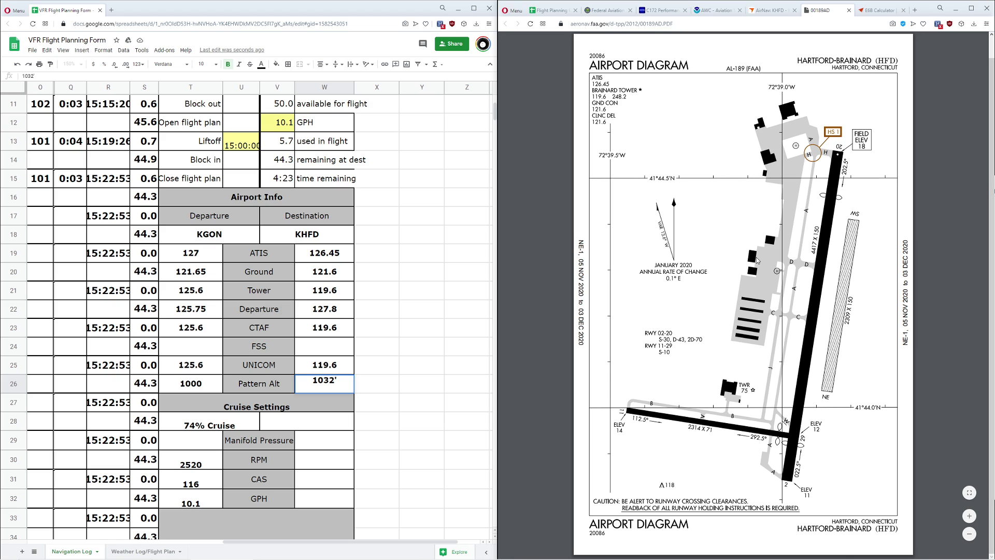
middle_click(828, 14)
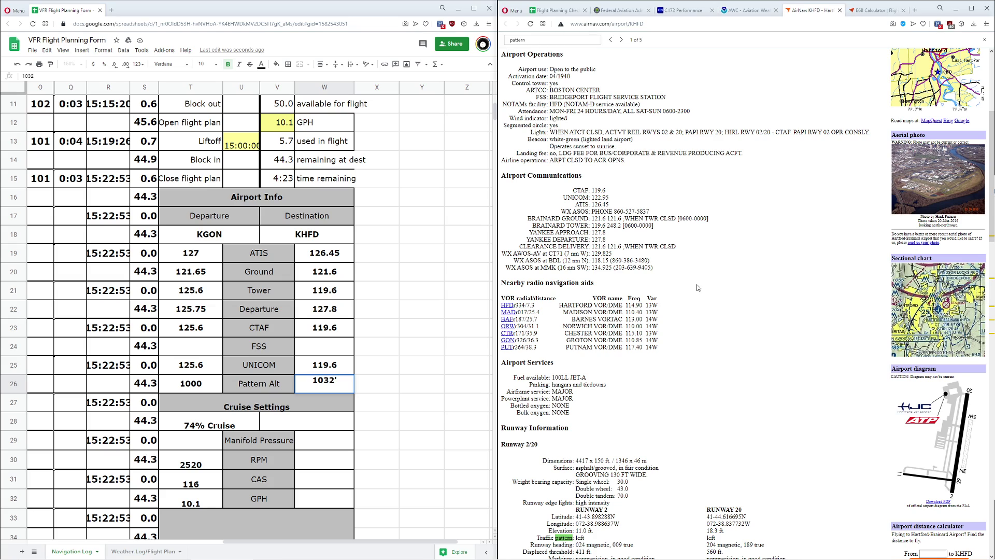
Step: Replace the KHFD pattern altitude 1032' with 1000'
double_click(338, 387)
type("1000'")
key("Return")
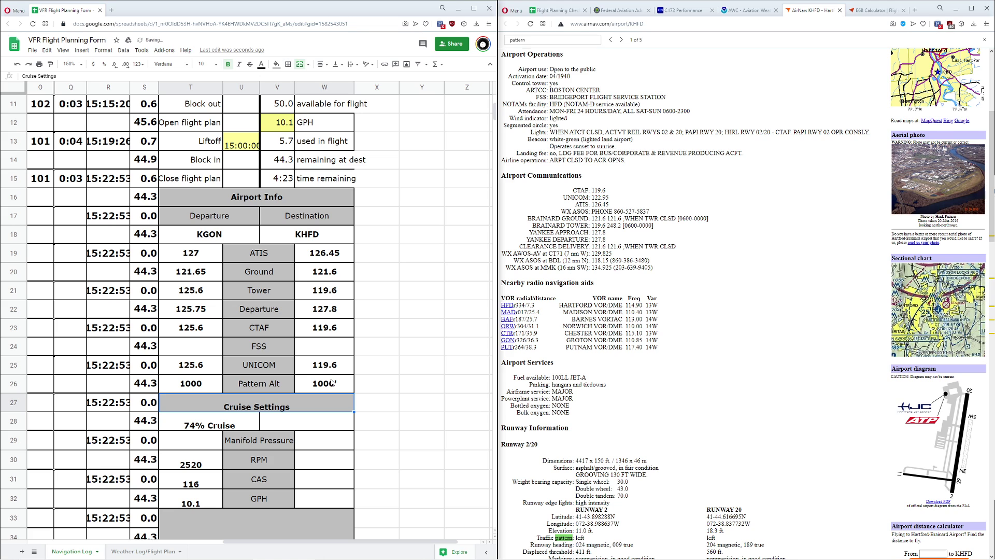
scroll(325, 383, "up", 1)
scroll(325, 382, "up", 1)
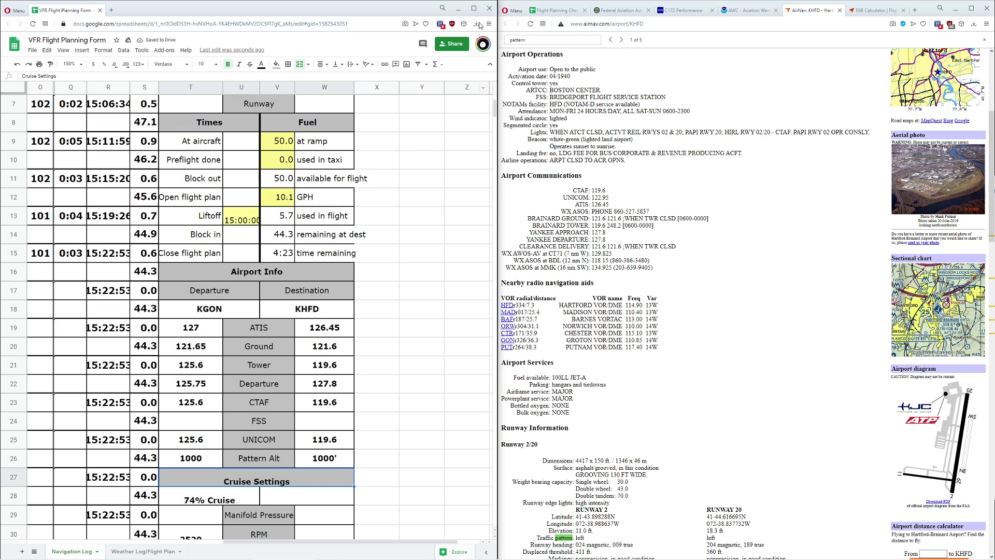
Step: Maximize the browser, go to the Weather Log/Flight Plan sheet, and tick VFR
left_click(473, 9)
scroll(365, 292, "up", 2)
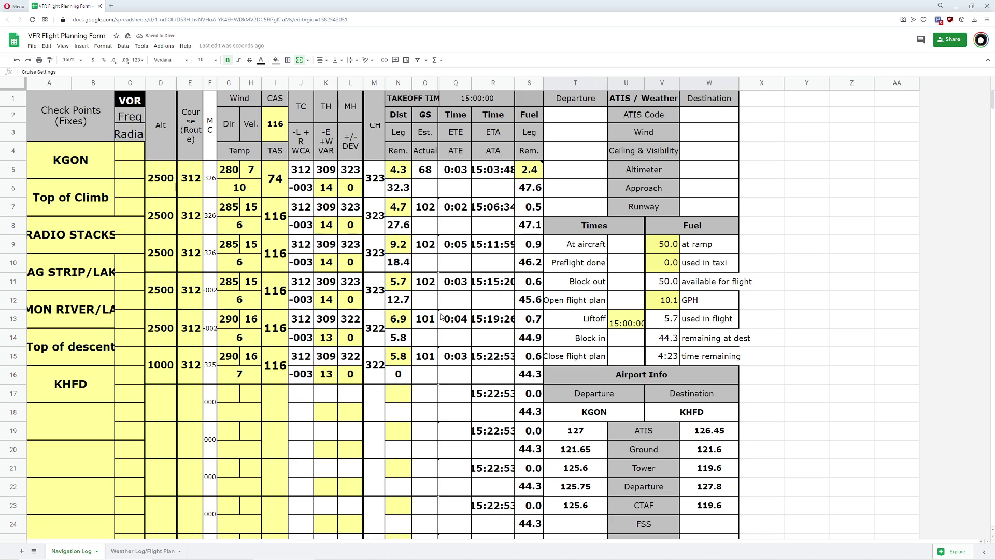
key("Left")
scroll(365, 292, "up", 2)
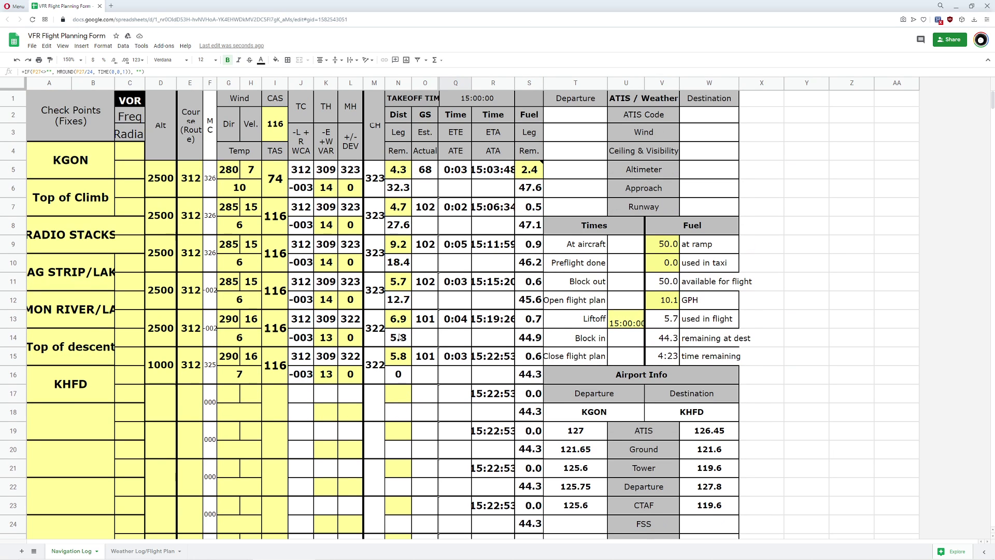
left_click(143, 550)
scroll(311, 363, "down", 3)
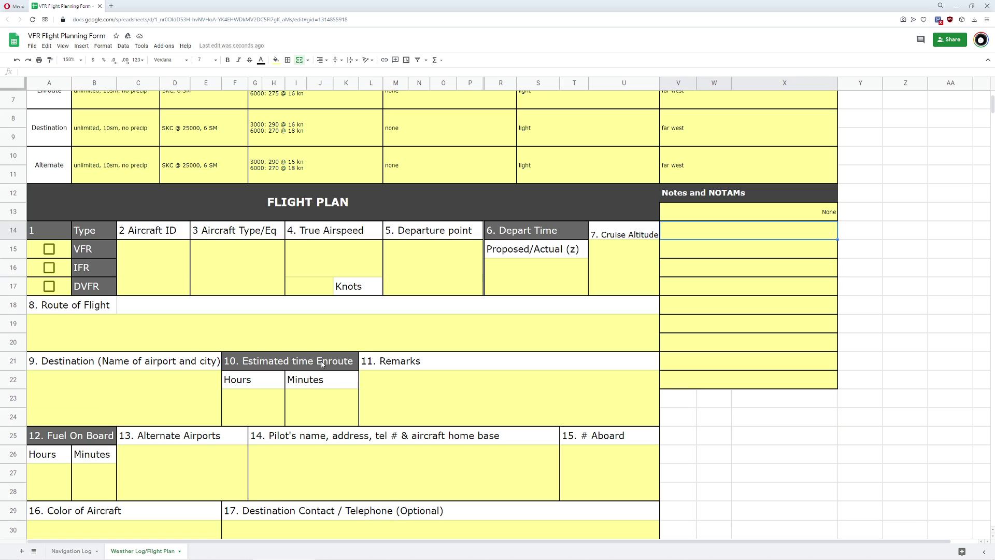
scroll(283, 320, "up", 1)
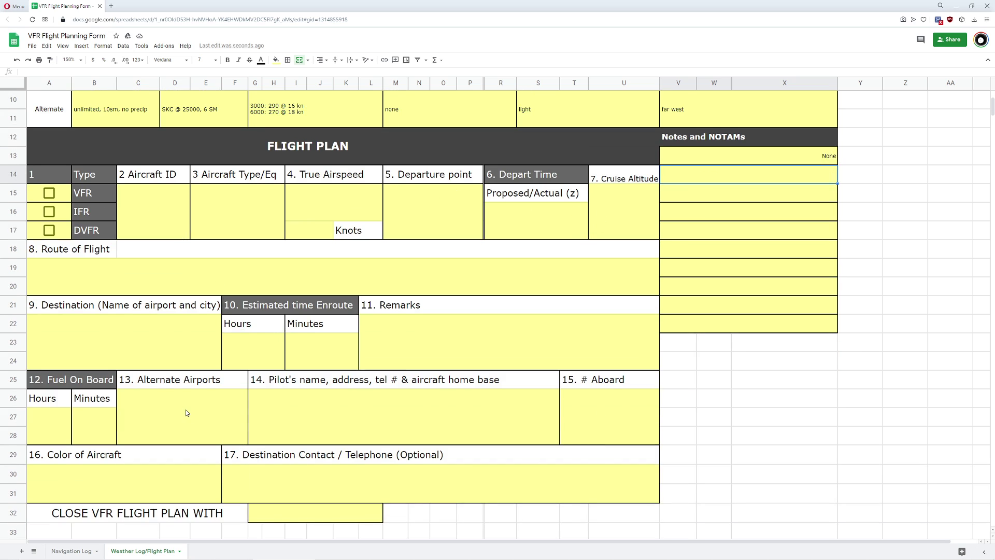
left_click(50, 193)
Step: Enter aircraft ID 64RED, type C172/S, airspeed 116 knots and departure point KGON
left_click(130, 201)
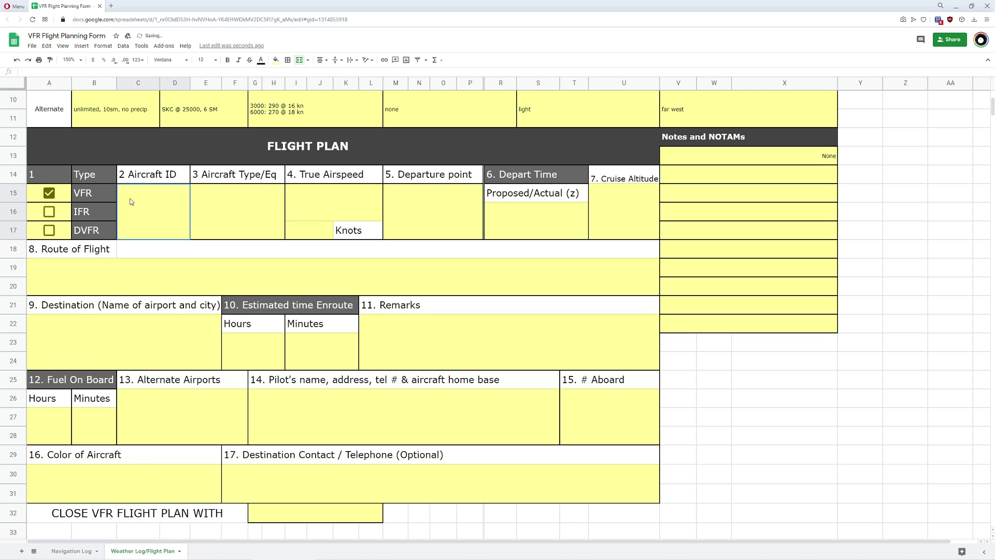
type("64RED")
key("Tab")
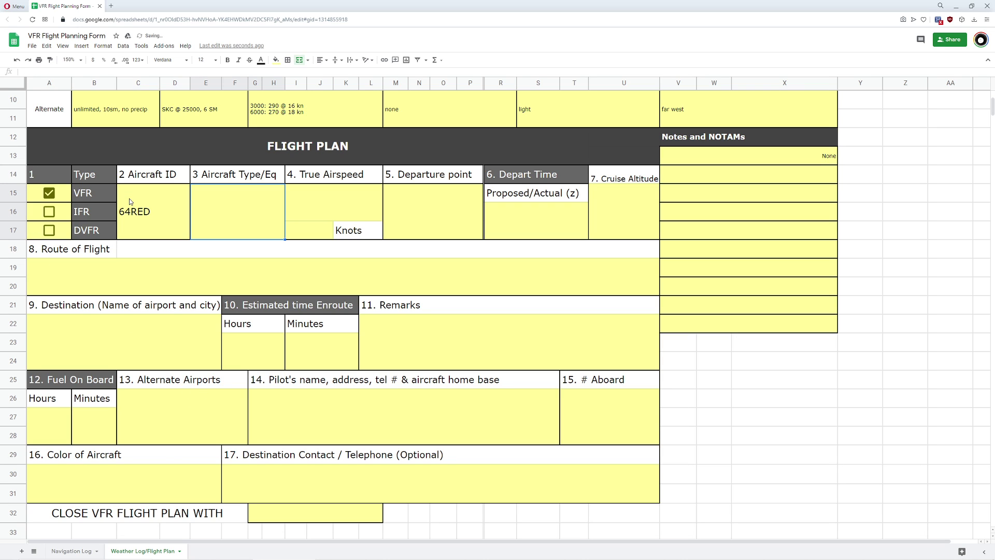
type("C172/S")
key("Tab")
type("116")
key("Tab")
type("KGON")
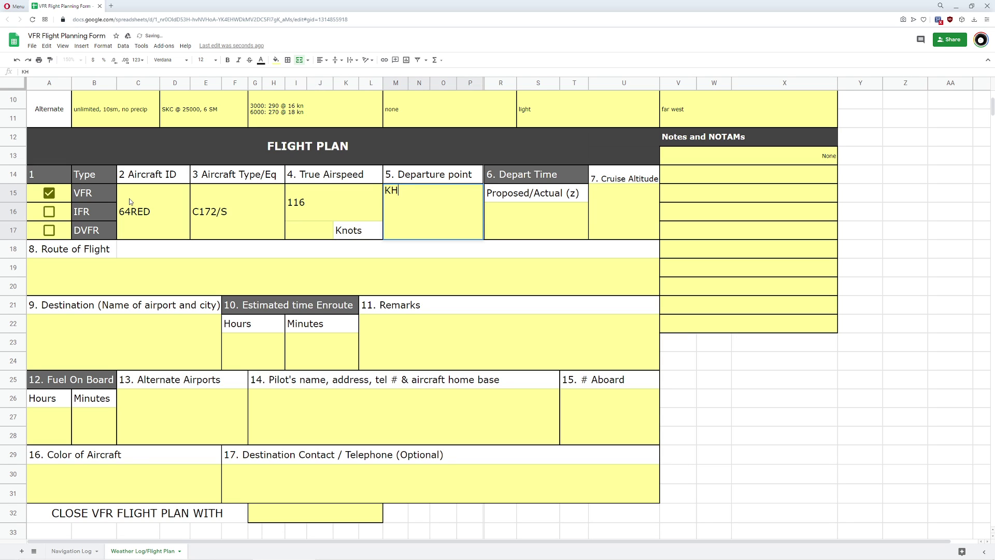
key("Tab")
Step: Set departure time 15:00z, cruise altitude 2500', and route DIRECT
key("Down")
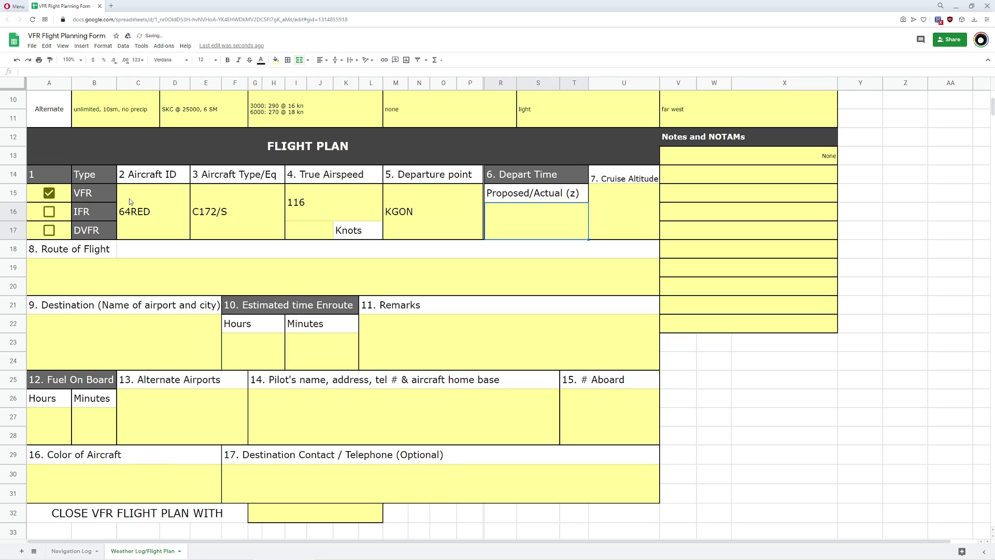
type("15:00")
type(" UT")
key("BackSpace")
key("BackSpace")
key("BackSpace")
type("z")
key("Tab")
type("2500'")
key("Return")
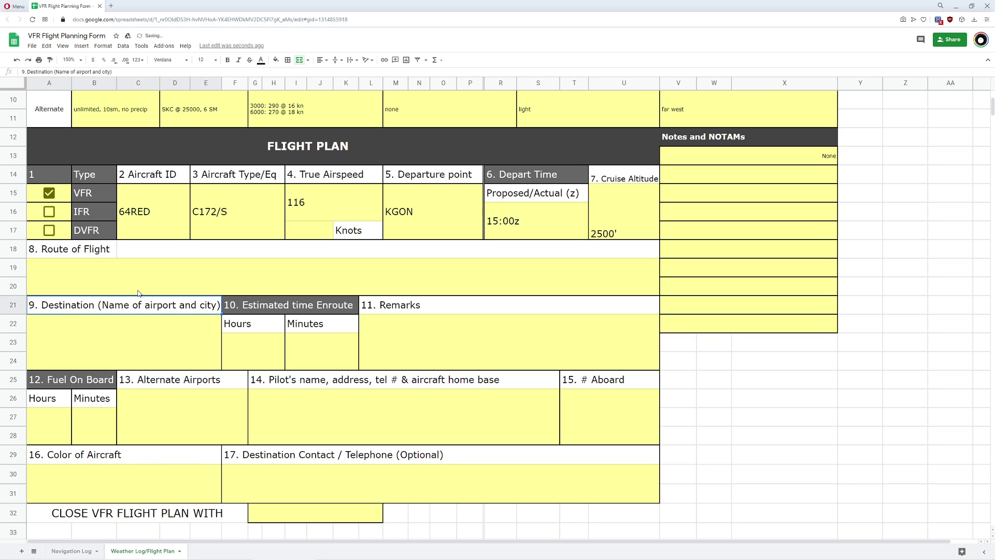
left_click(139, 291)
type("DIRECT")
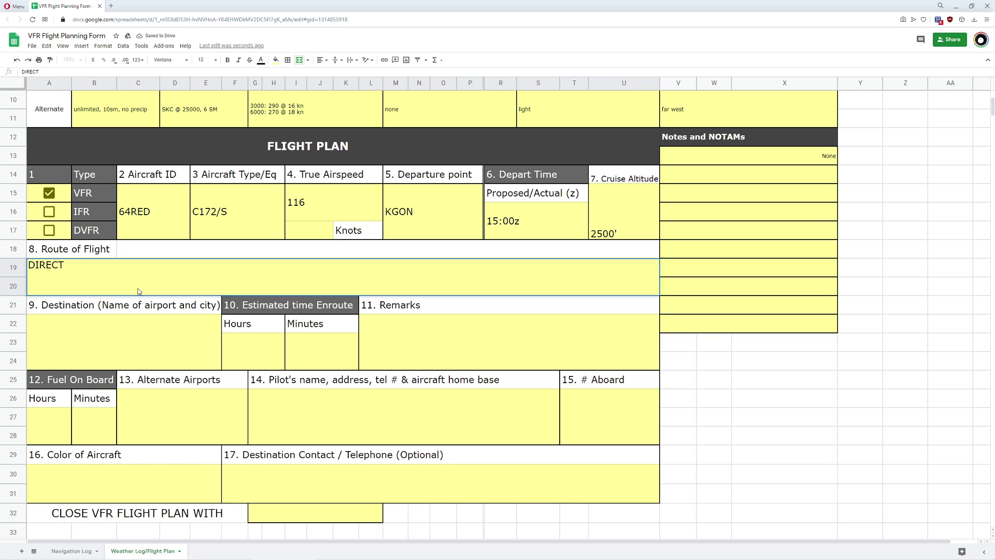
key("Return")
Step: Enter destination 'KHFD, hartford CT' and 23 minutes enroute, checked against the Navigation Log
scroll(155, 283, "down", 2)
left_click(153, 275)
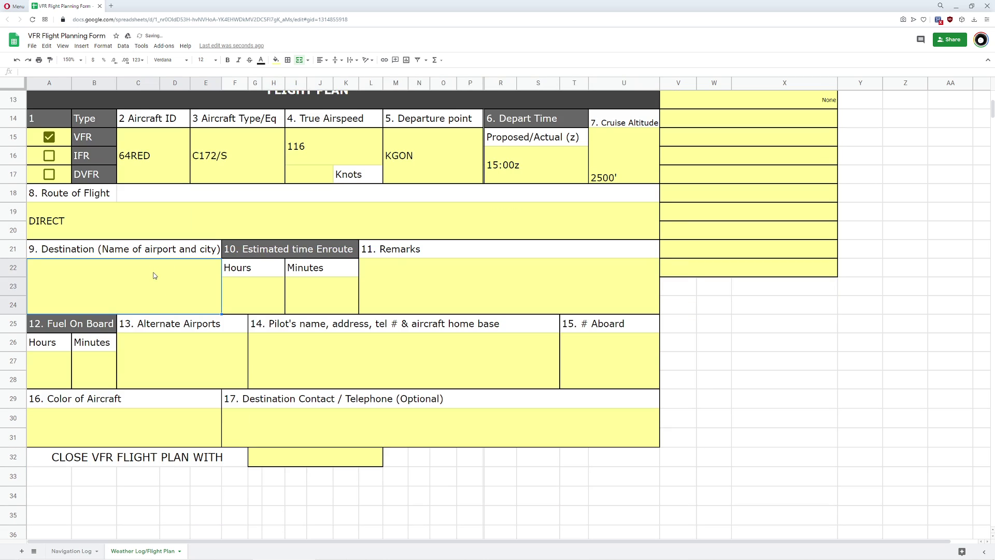
type("KHFD, hartfor")
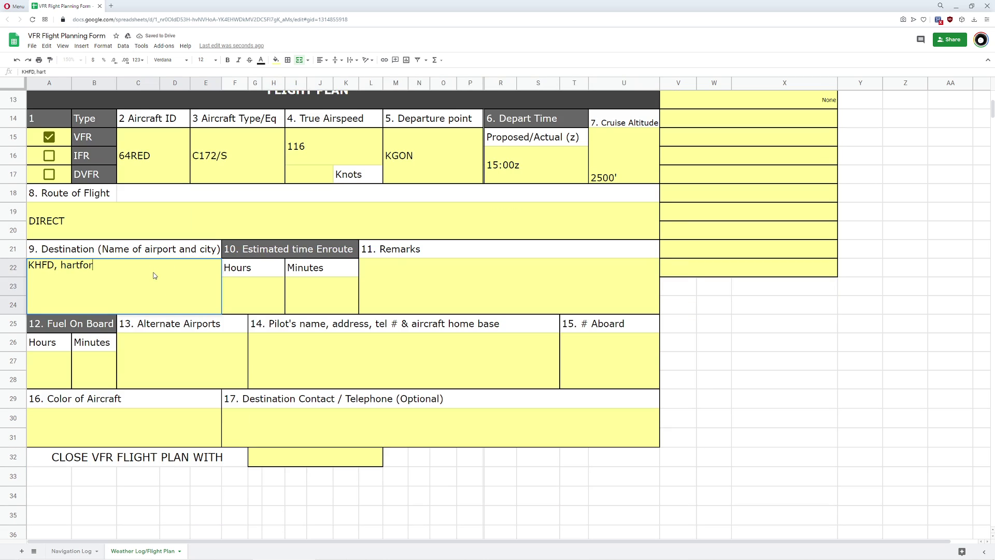
type("d CT")
left_click(273, 297)
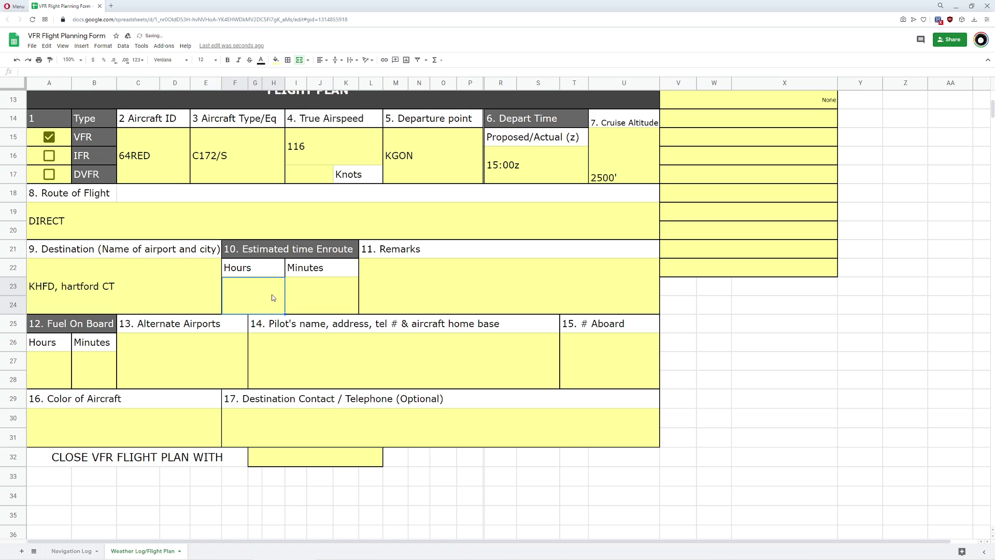
left_click(326, 295)
left_click(80, 550)
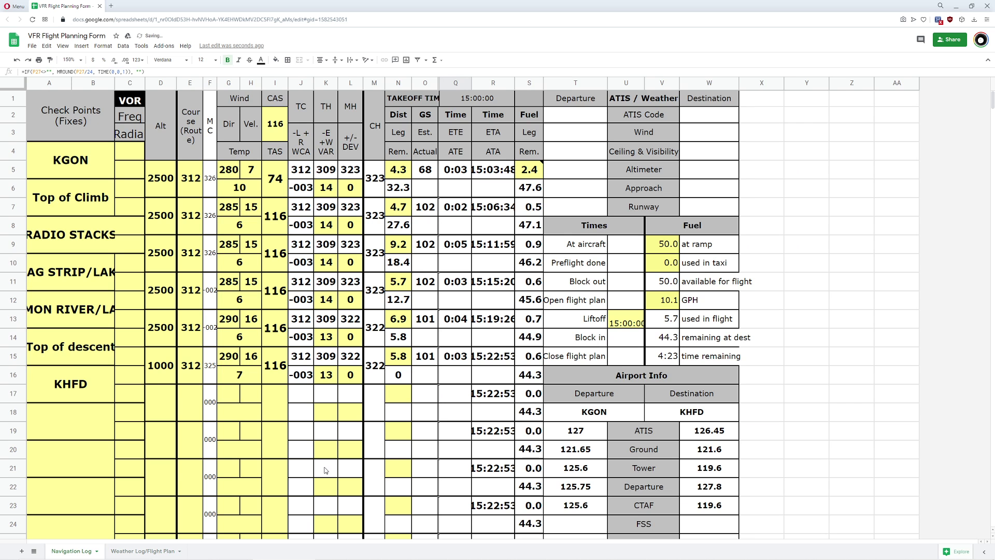
scroll(366, 464, "down", 7)
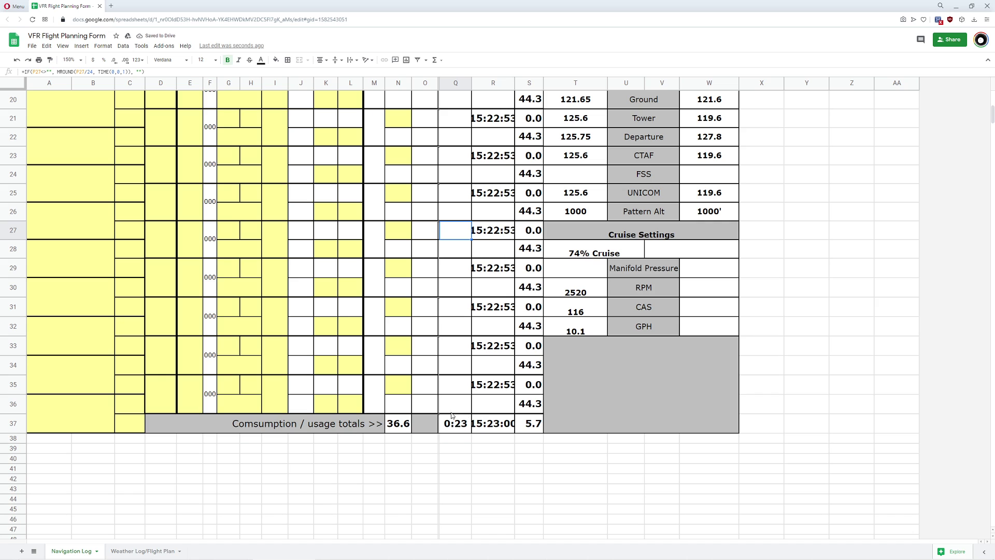
left_click(155, 549)
type("23")
left_click(436, 289)
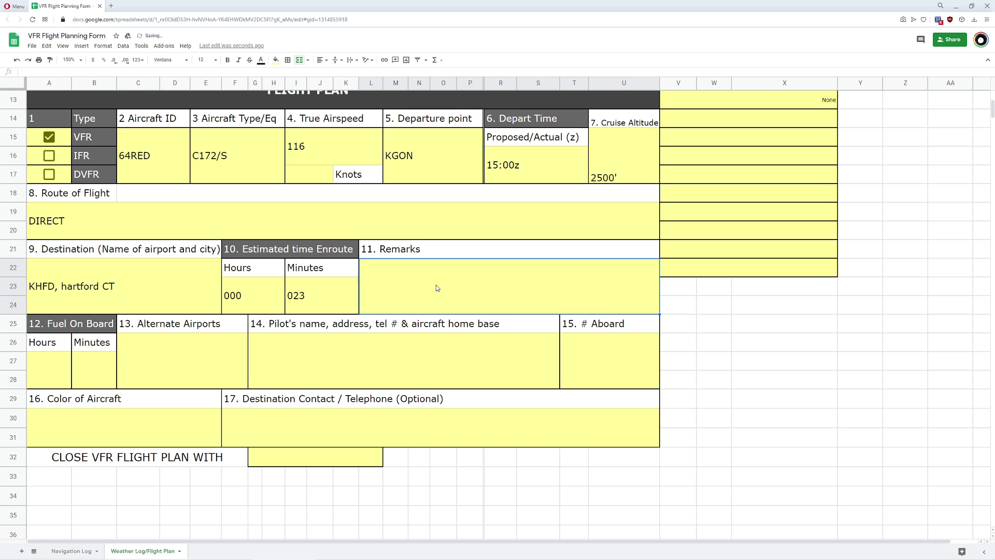
Step: Add remarks 'VFR FTW' and fuel on board of 5 hours 30 minutes
type("VFR FT")
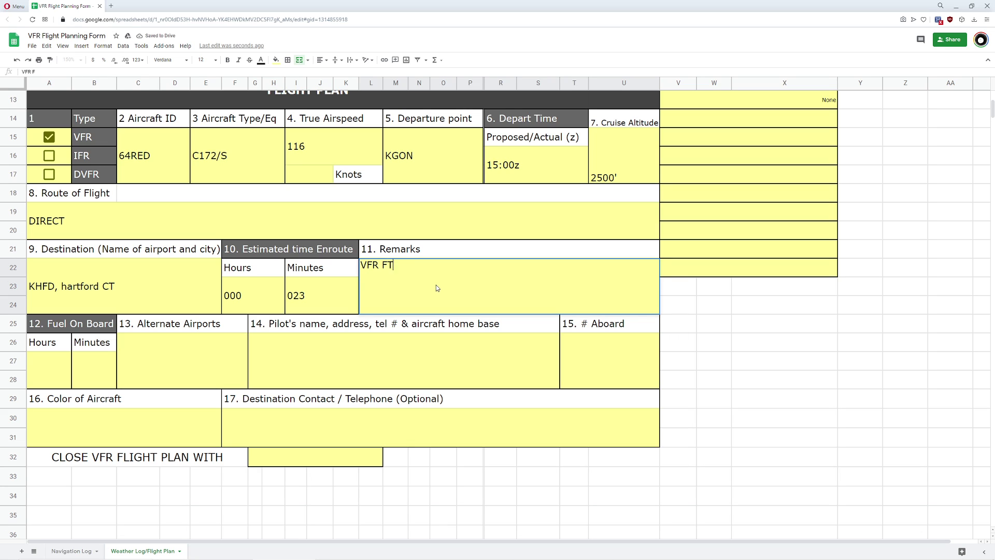
type("W")
left_click(59, 362)
type("5")
key("Tab")
type("30")
key("Tab")
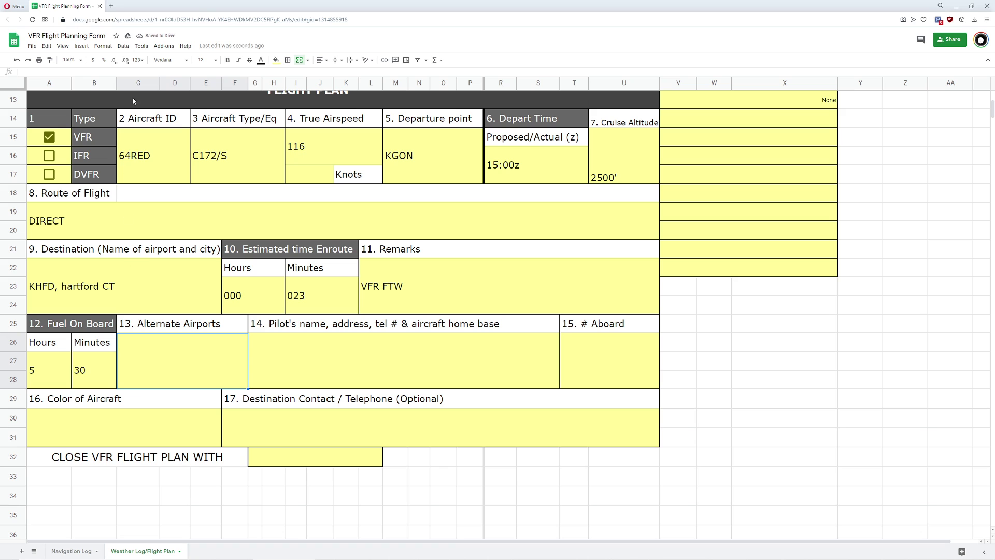
Step: In the browser, close the E6B tab and load SkyVector to view the route chart
key("alt+Tab")
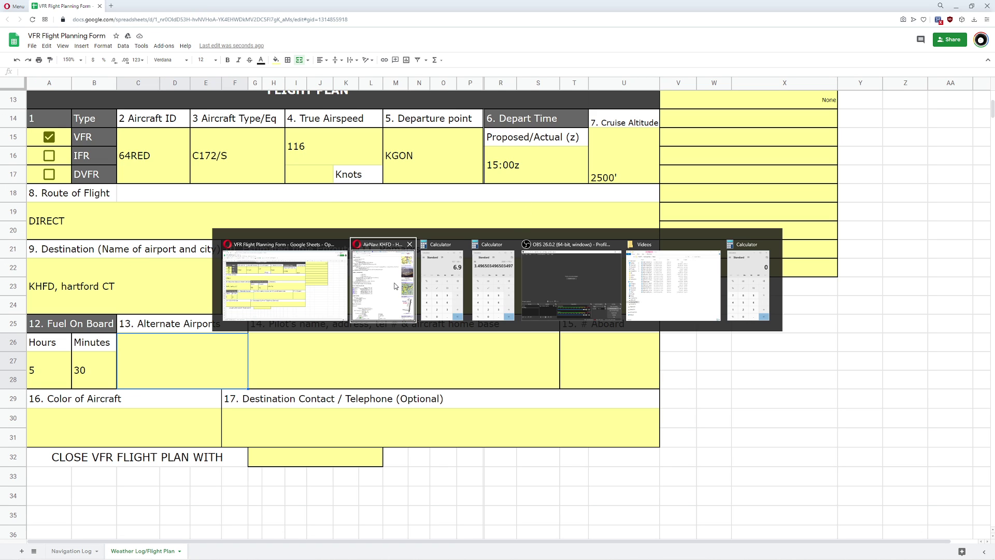
left_click(395, 283)
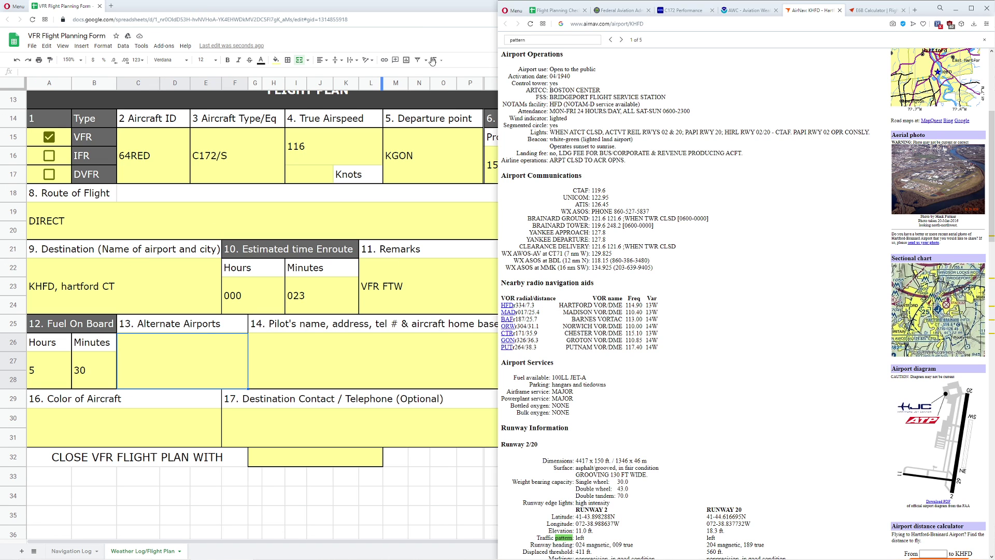
middle_click(873, 11)
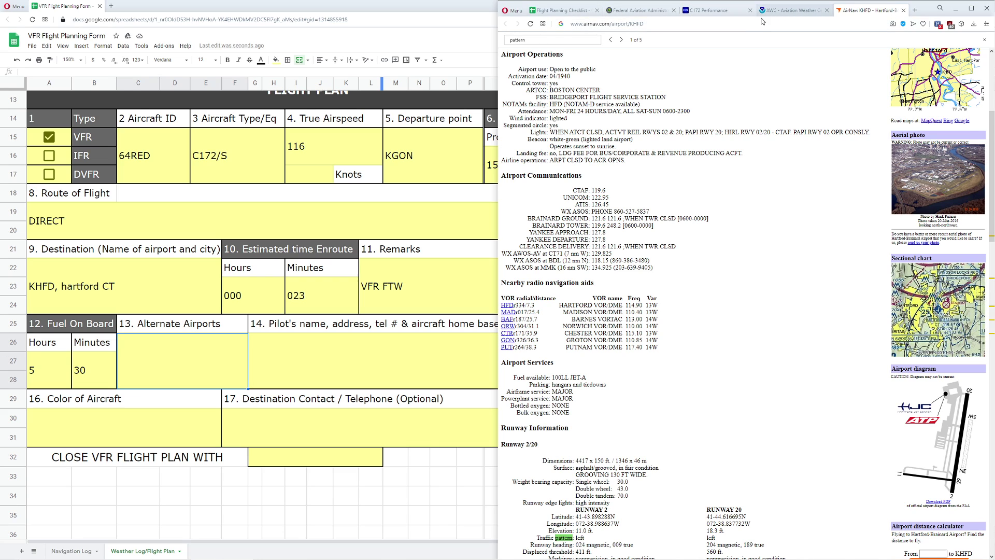
left_click(740, 23)
type("skyvector")
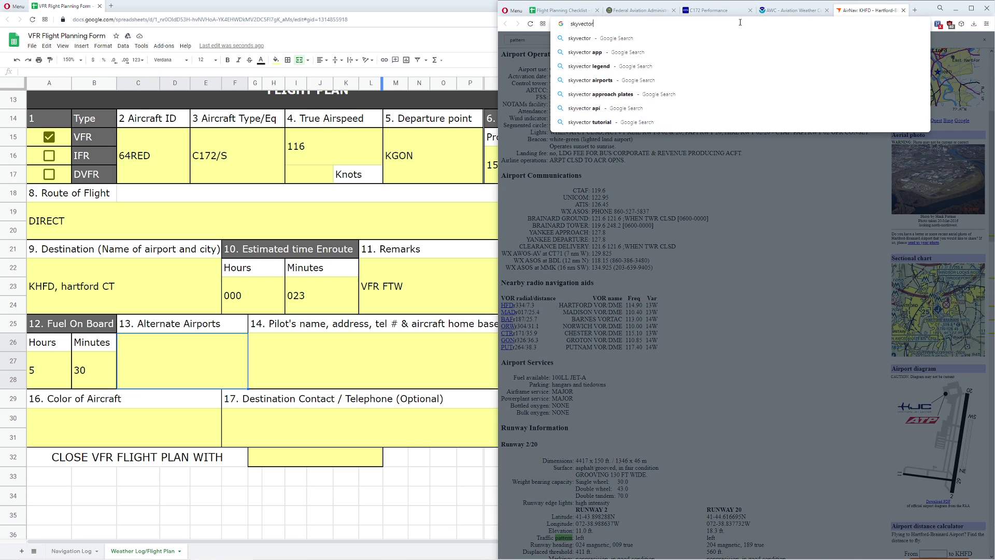
key("Return")
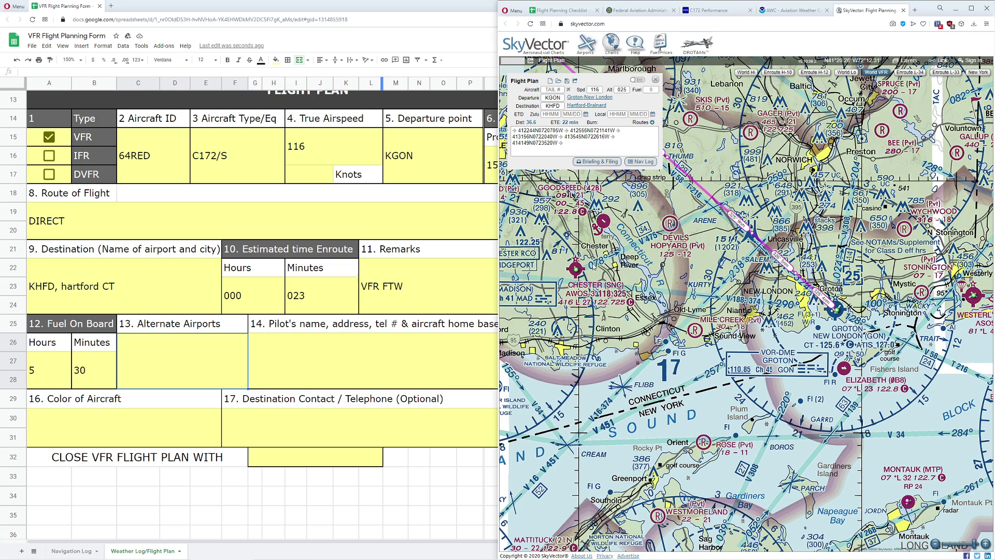
Step: Enter KSNC as the alternate airport on the flight plan
left_click(146, 353)
type("KSNC")
key("Tab")
Step: Fill in the pilot's name and address field and set 1 aboard
left_click(146, 357)
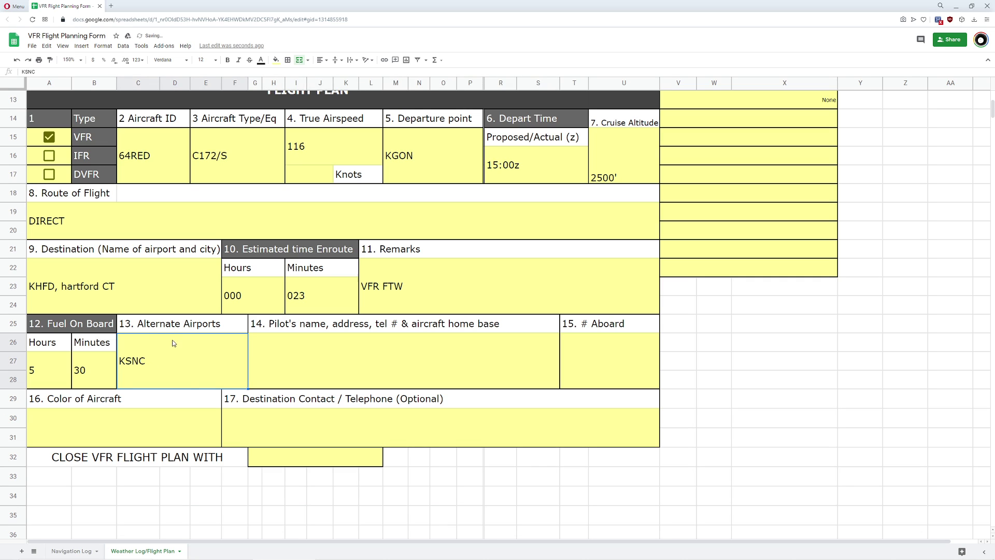
left_click(327, 354)
type("RED 64")
key("Tab")
type("1")
Step: Set aircraft colour to 'White with blue stripe' and destination contact to 'YouTube'
left_click(52, 426)
type("White with blue stripe")
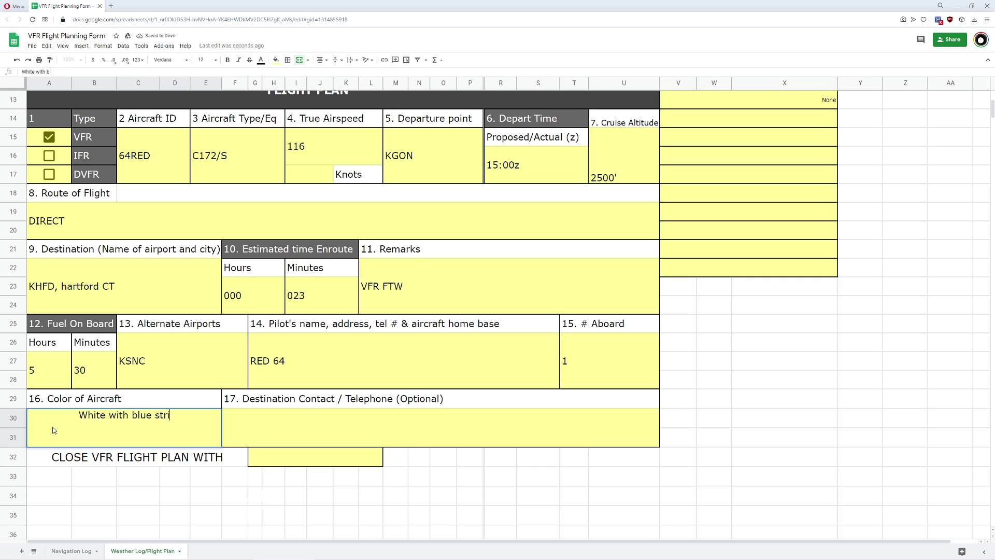
key("Tab")
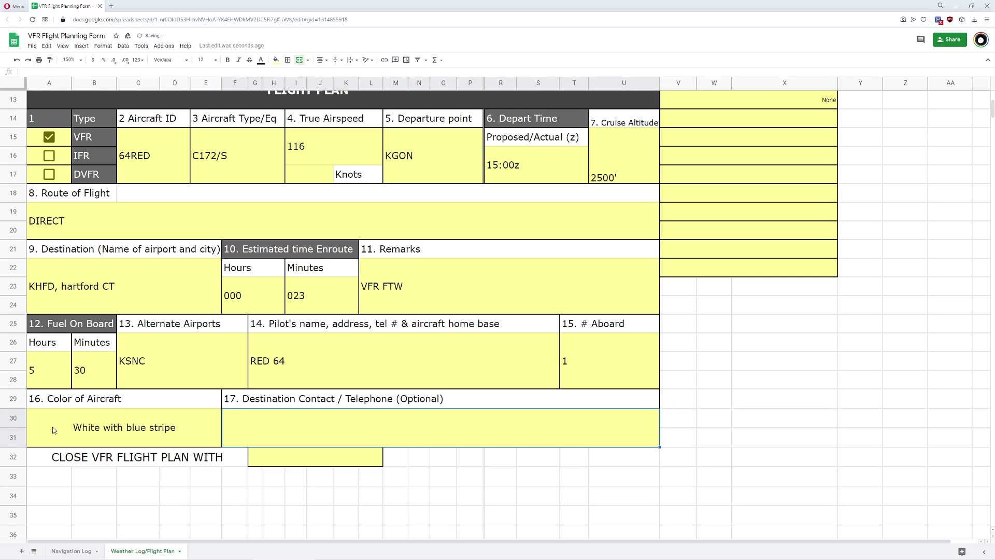
type("YouTube")
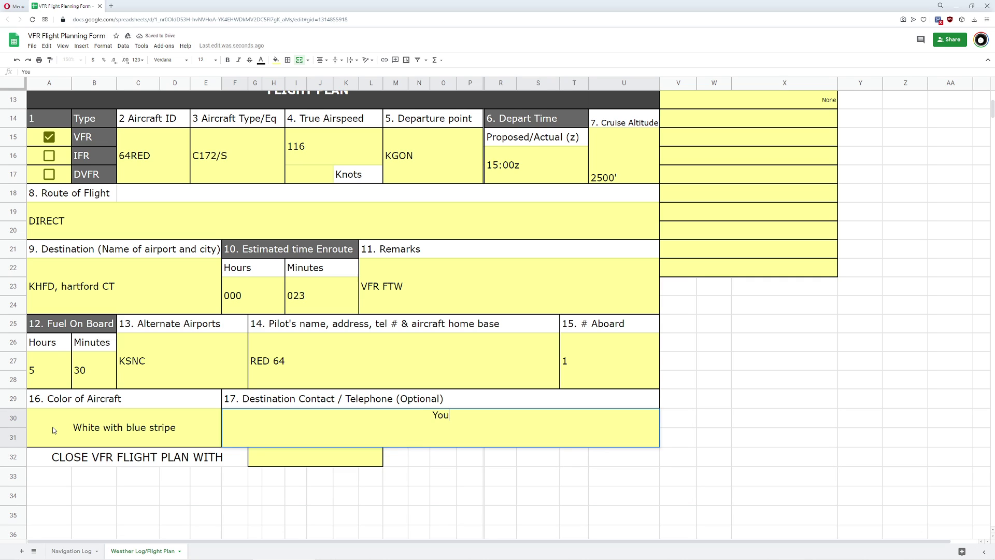
key("BackSpace")
type("e")
key("Return")
Step: Enter Bridgeport as the station to close the flight plan with
type("Brigh")
key("BackSpace")
type("et")
key("BackSpace")
key("BackSpace")
key("BackSpace")
type("dgeport")
key("Return")
scroll(52, 427, "up", 5)
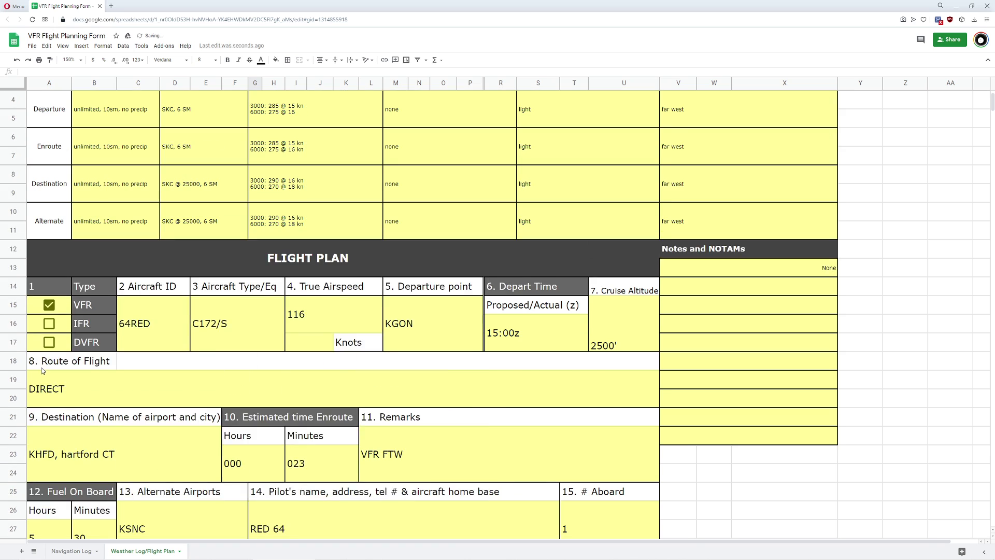
Step: Scroll through the finished flight plan, then inspect the fuel-remaining formula in Navigation Log cell S16
scroll(1, 309, "down", 5)
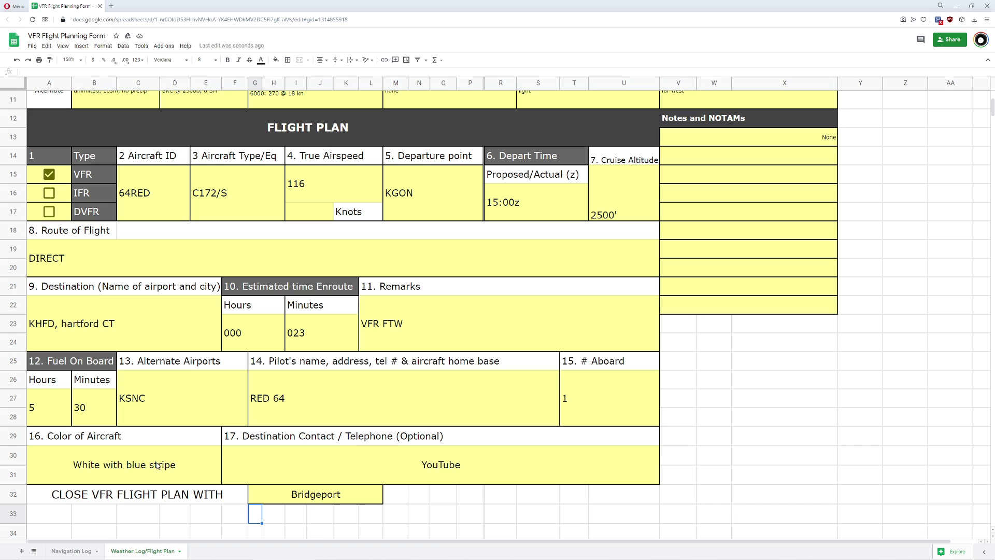
scroll(153, 448, "up", 5)
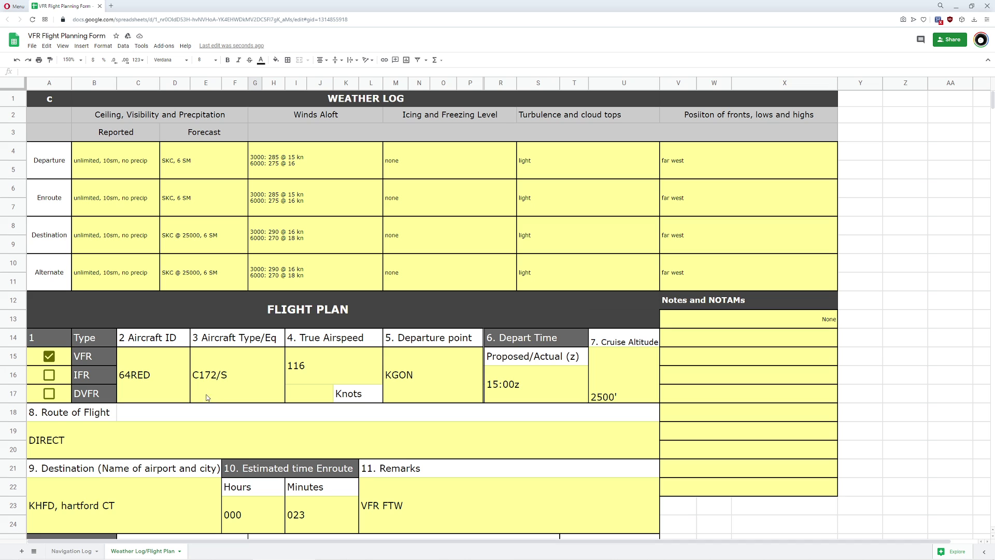
left_click(72, 551)
scroll(315, 347, "up", 6)
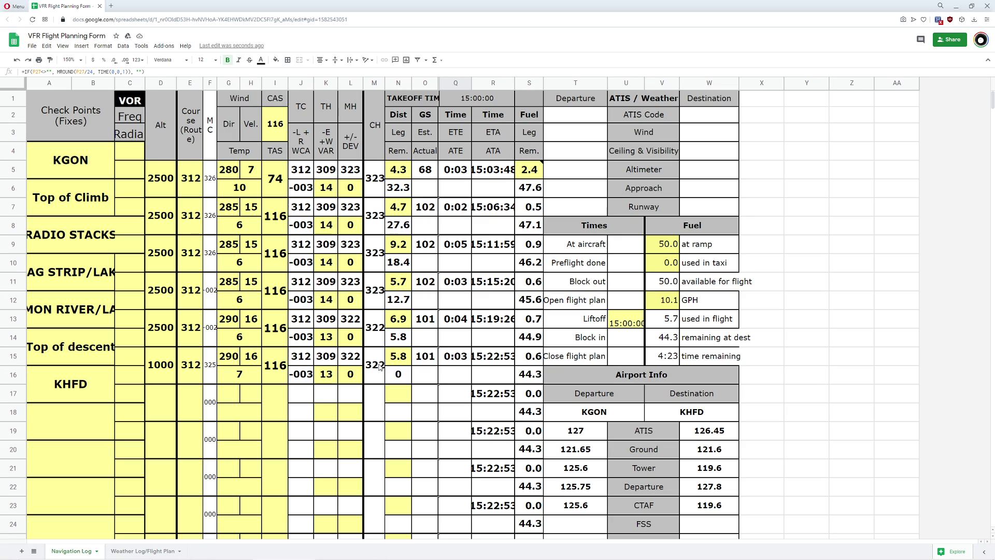
left_click(528, 379)
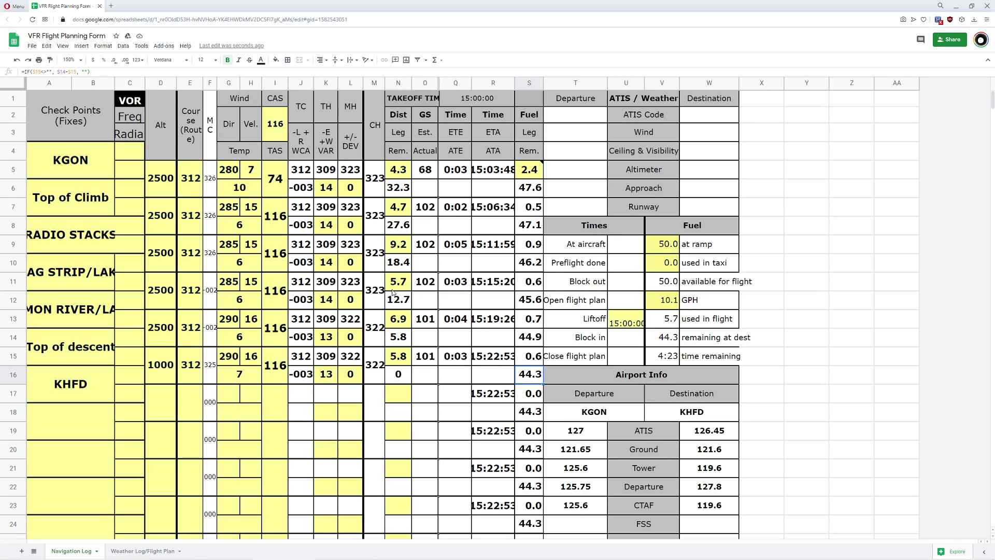